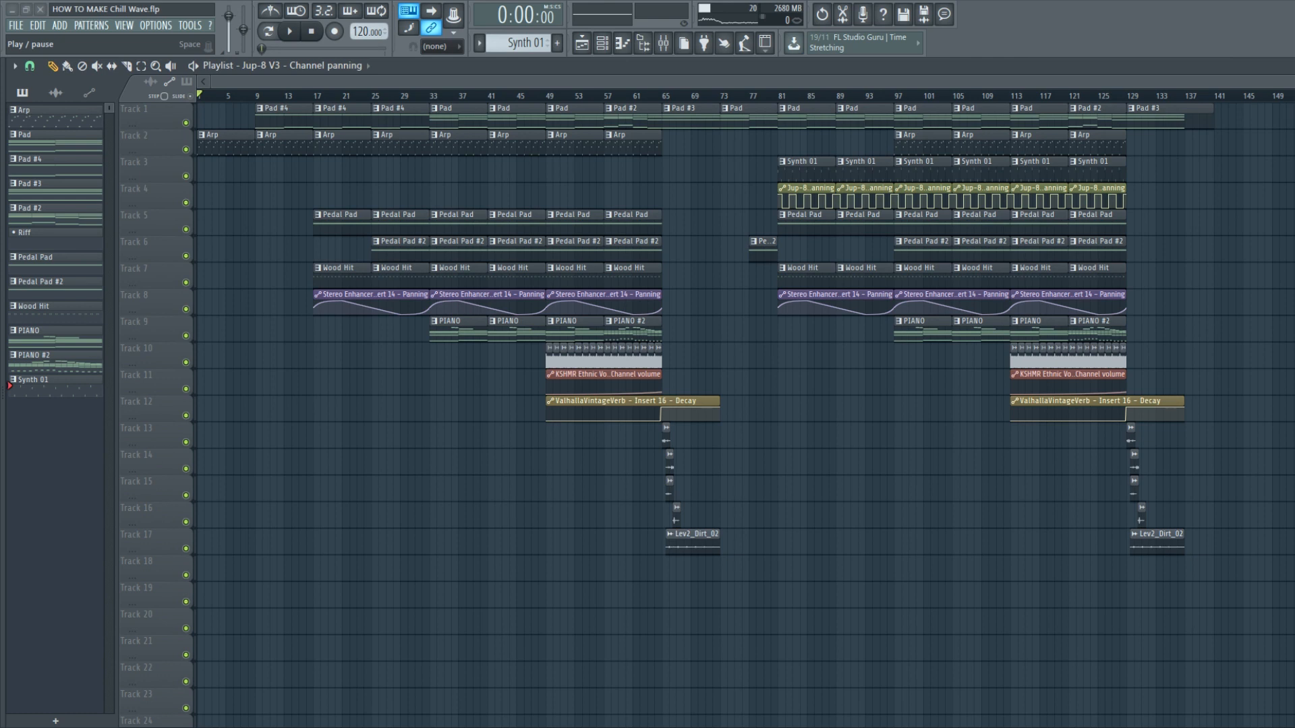
Step: Play the full song arrangement from the beginning
left_click(289, 31)
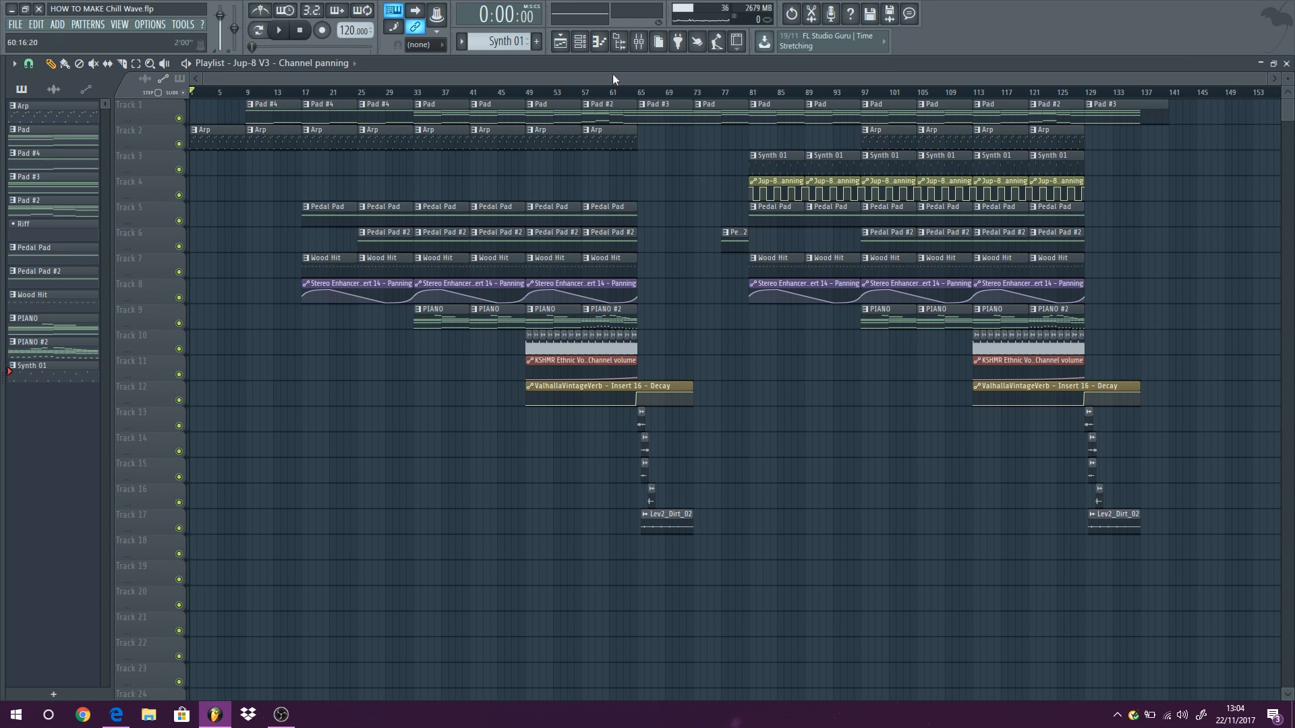
Step: Show the channel rack, solo the pads on Track 1, and view the TyrellN6 channel's Polysix Pad preset
key("F6")
left_click(585, 114)
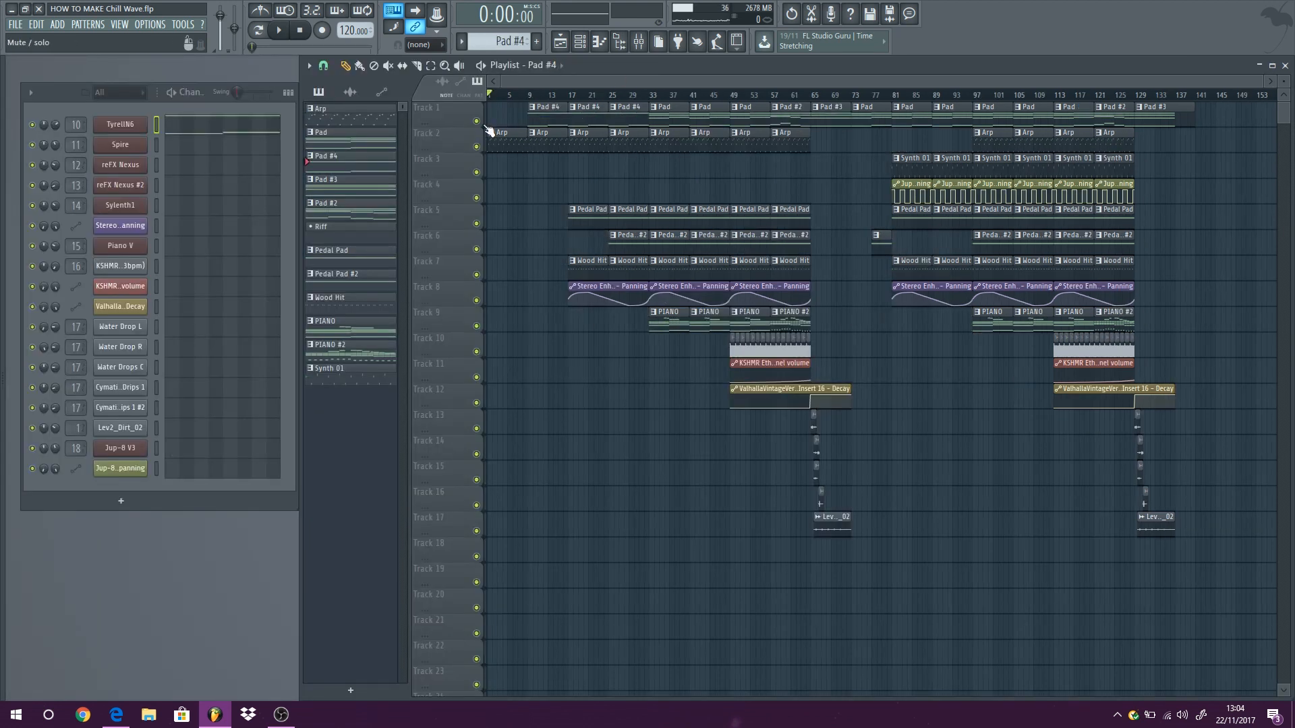
left_click(478, 122, "ctrl")
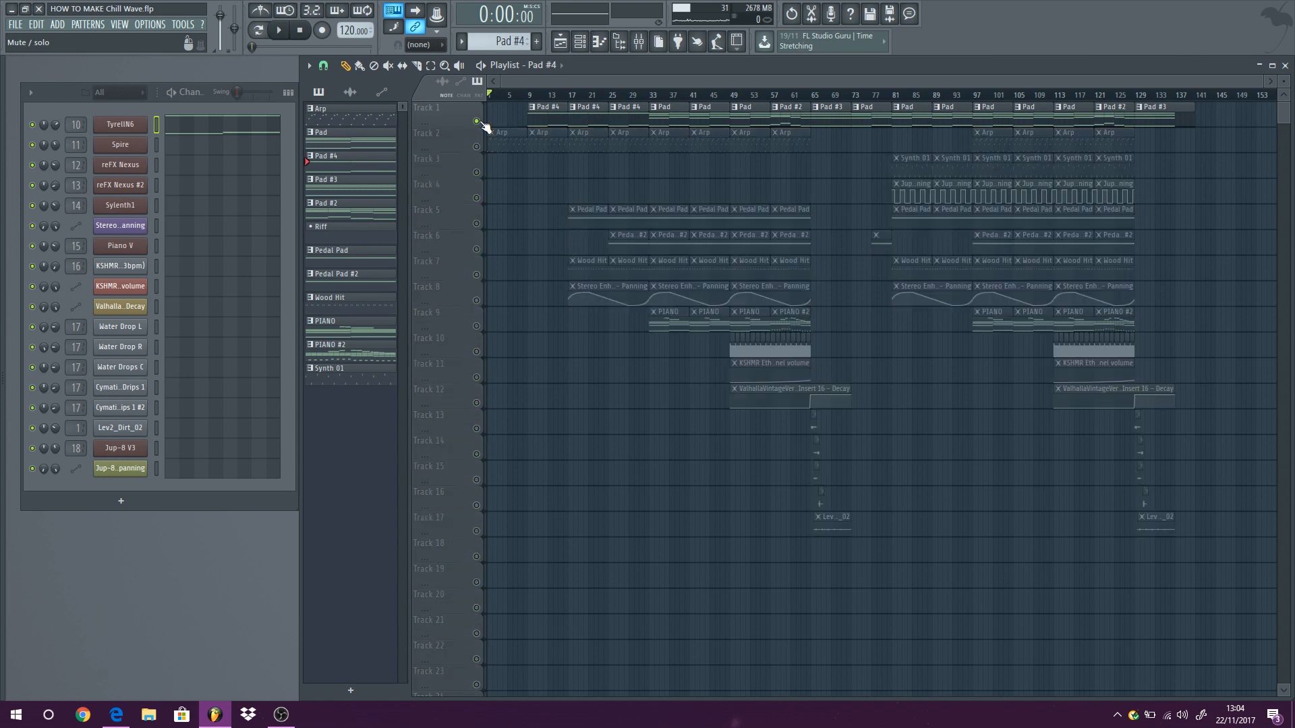
left_click(118, 126)
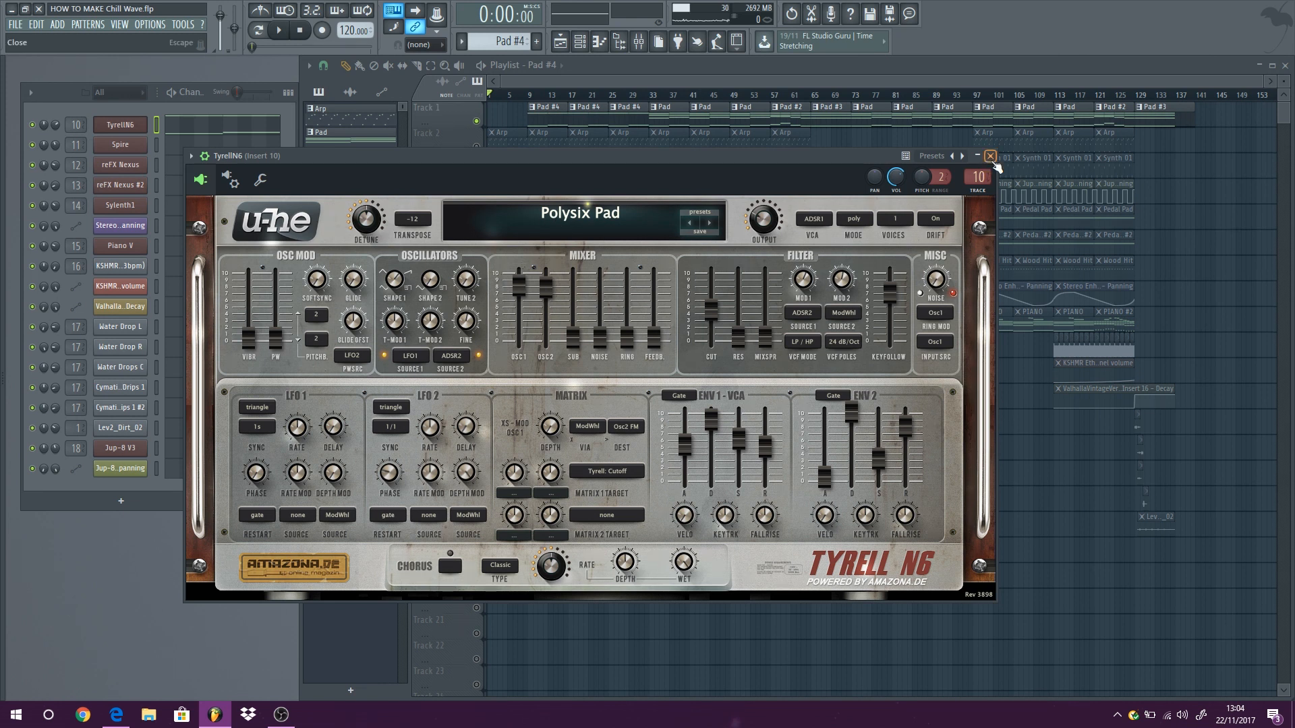
left_click(990, 156)
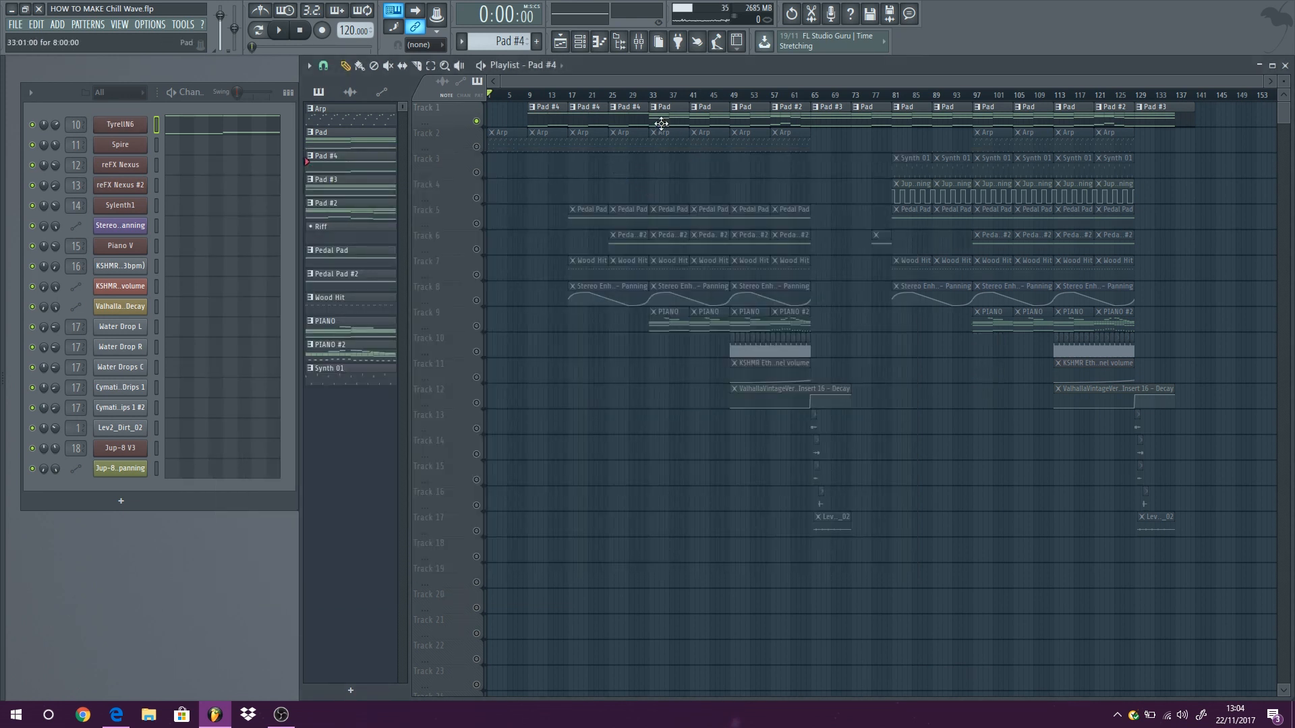
Step: Select bars 49 to 65 of the playlist and play the soloed pads over that range
scroll(661, 125, "up", 3)
scroll(827, 133, "up", 4)
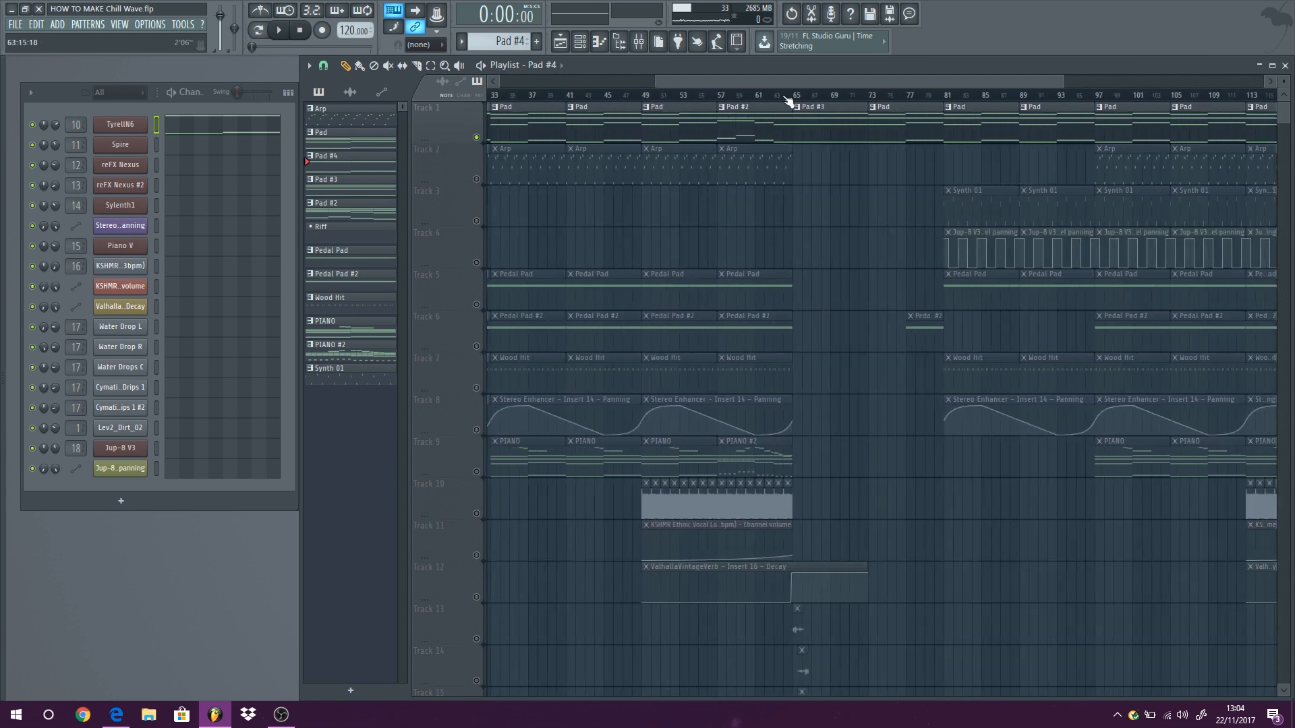
left_click_drag(652, 103, 789, 102)
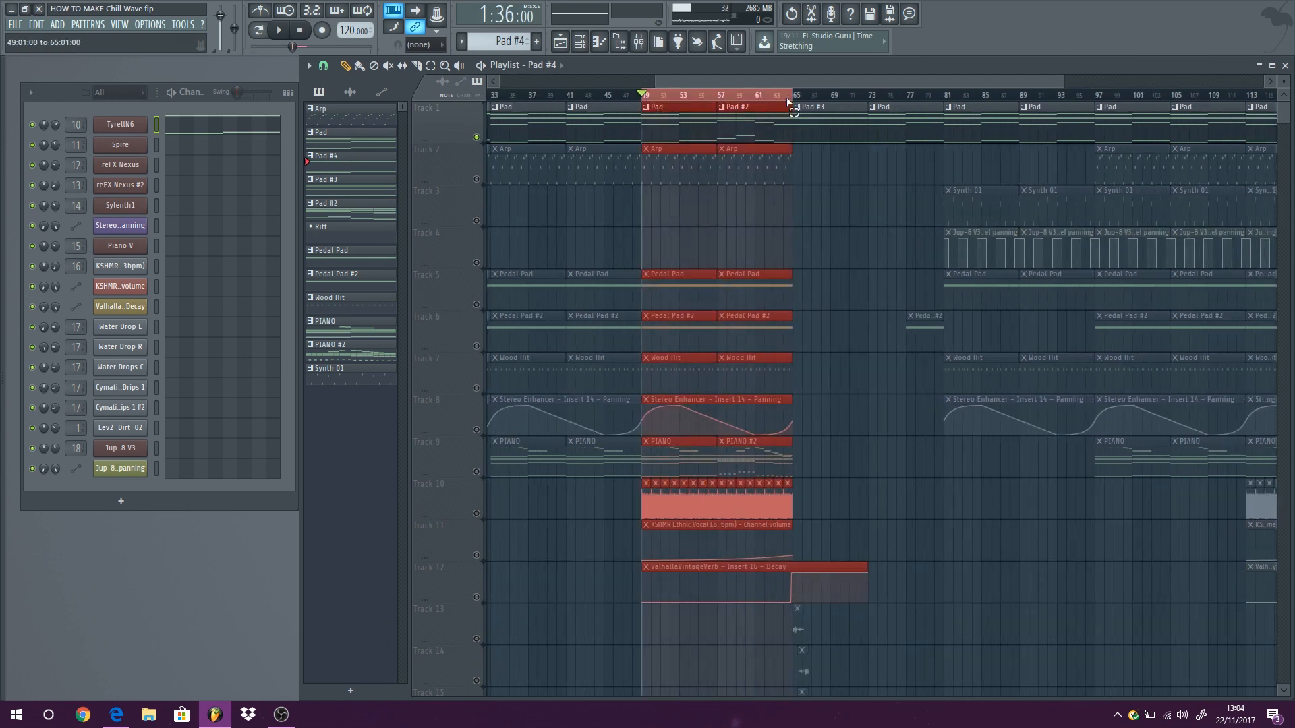
left_click(279, 32)
left_click(853, 208)
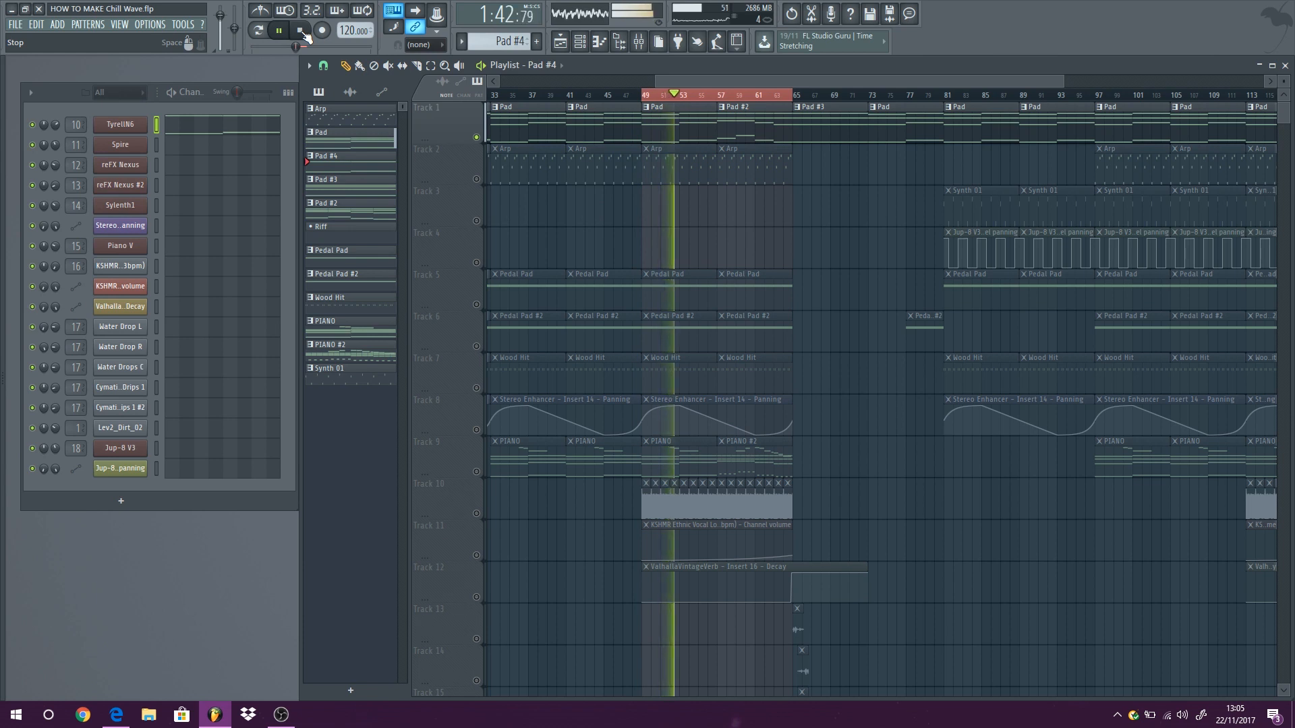
Step: Examine the chord notes of the Pad and Pad #2 patterns in the piano roll during playback, and stop playback
double_click(665, 122)
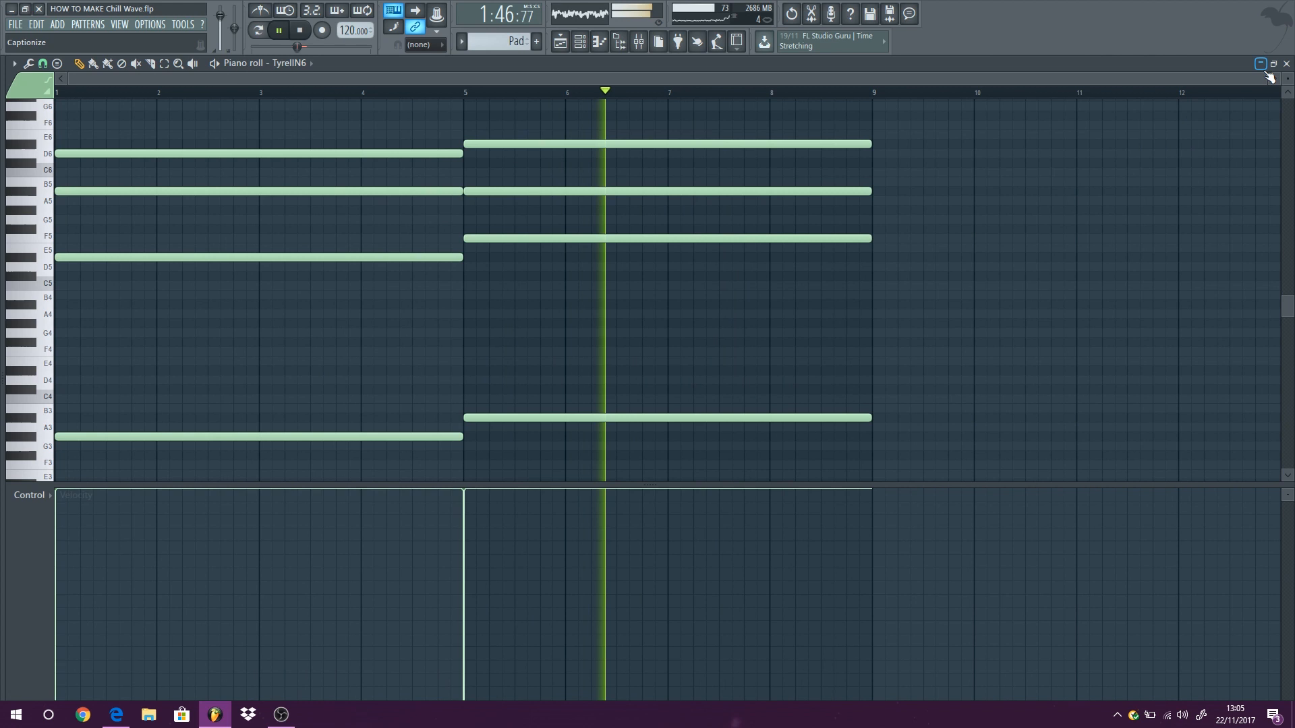
left_click(1286, 64)
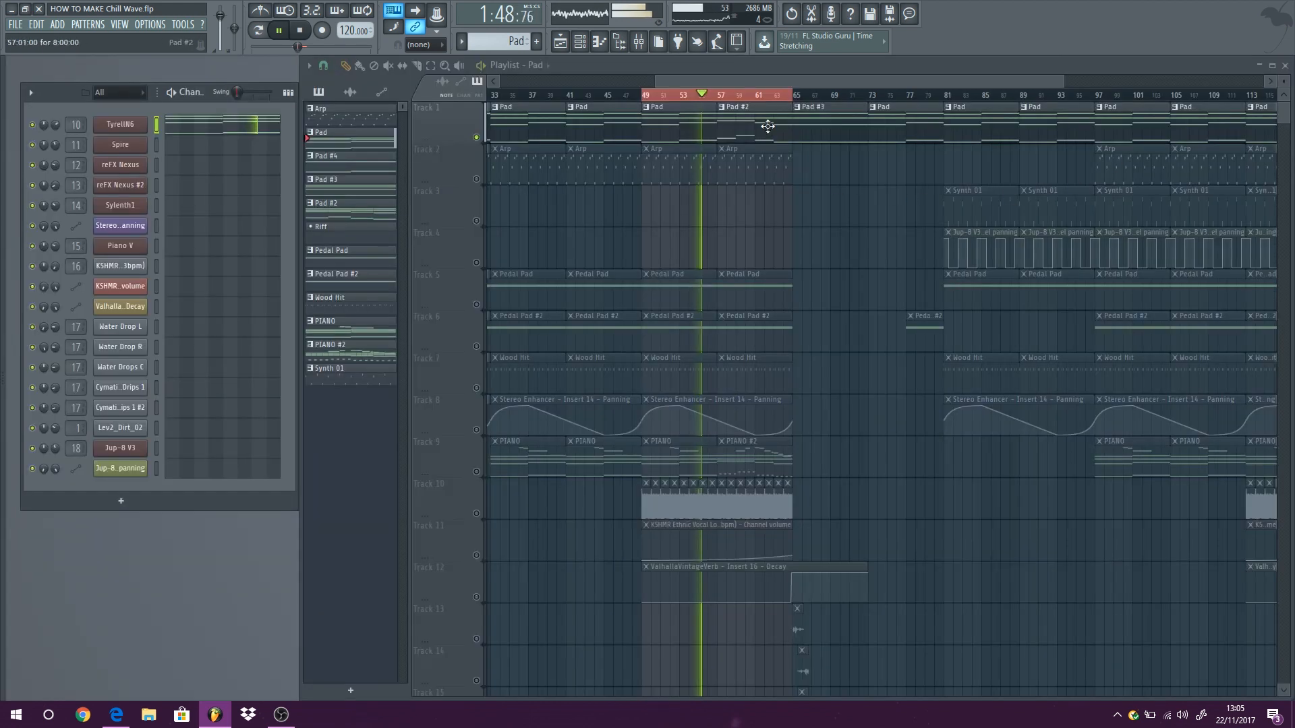
double_click(767, 124)
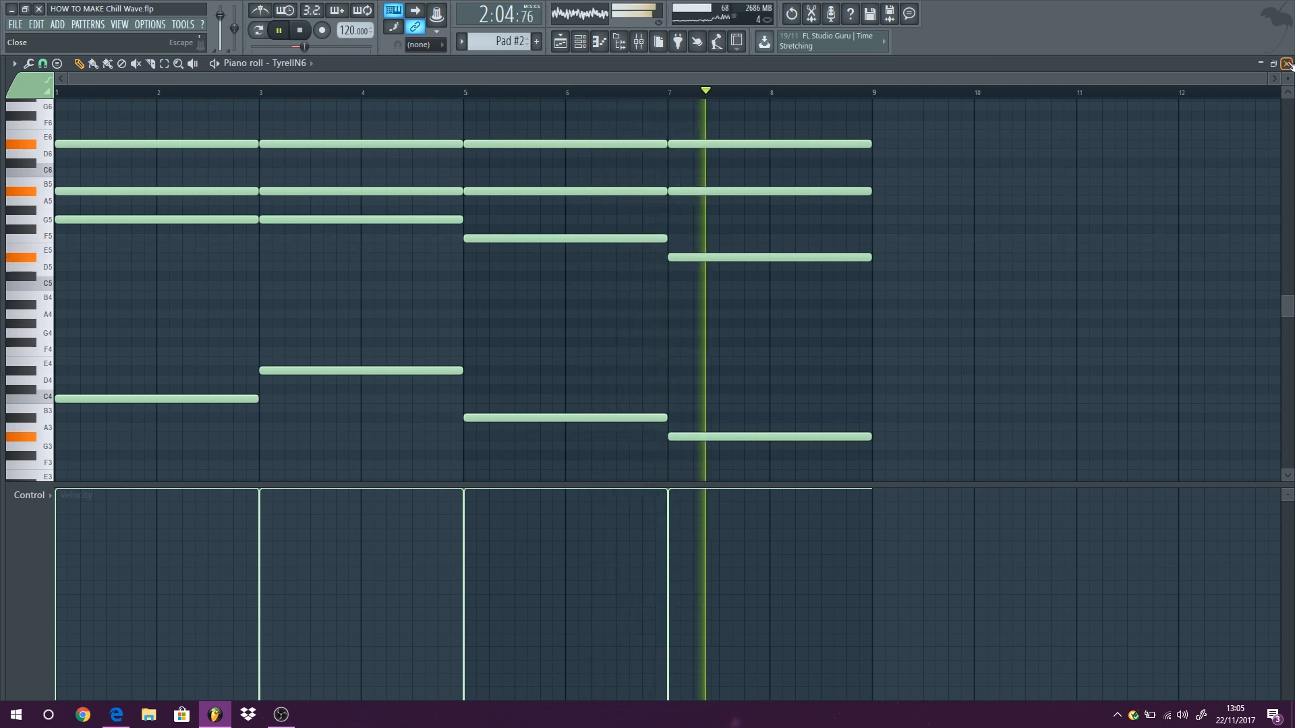
left_click(1286, 63)
left_click(300, 31)
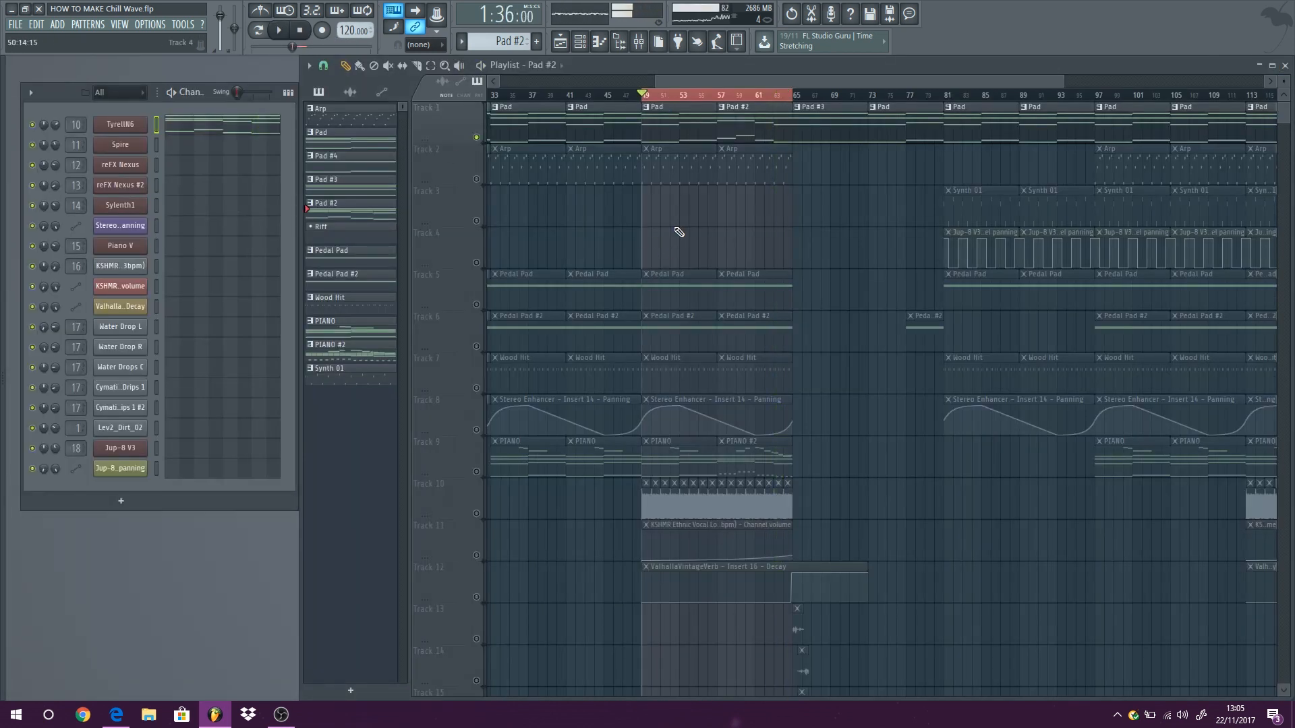
Step: Open the Pad #4 pattern at bar 9 in the piano roll and listen to its notes
left_click_drag(763, 80, 605, 70)
double_click(598, 124)
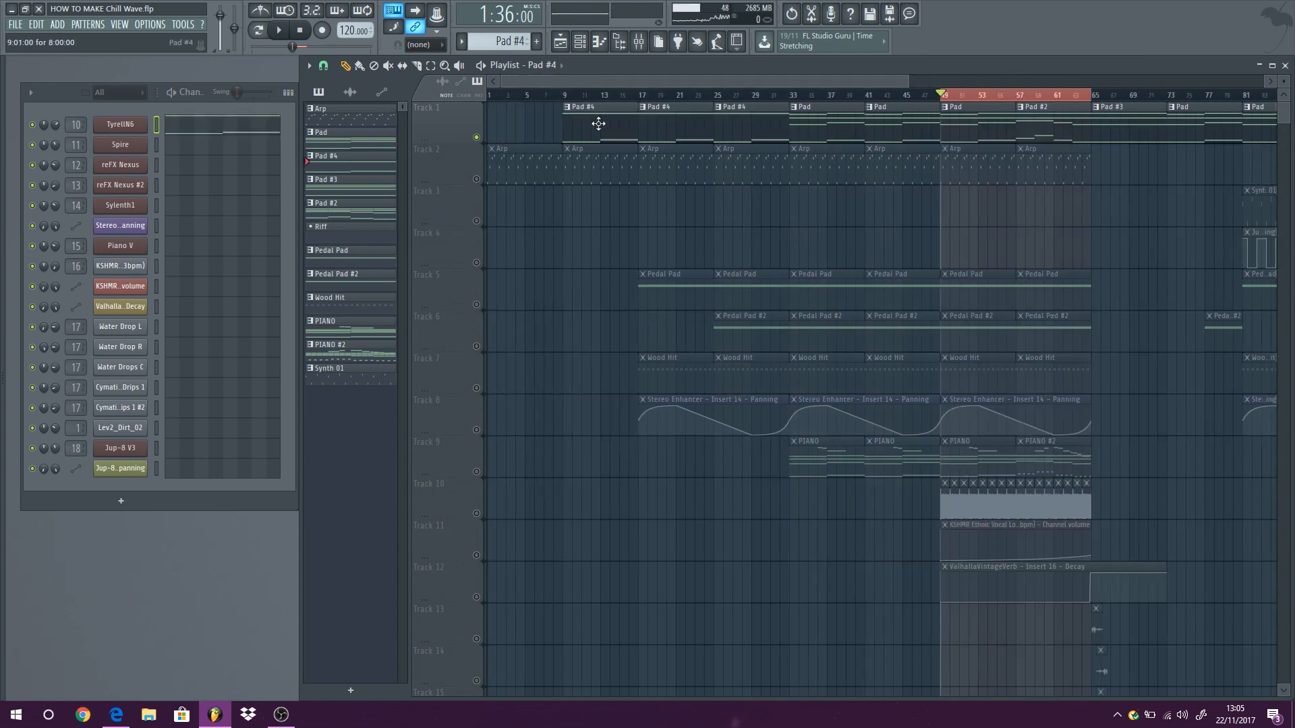
left_click(279, 30)
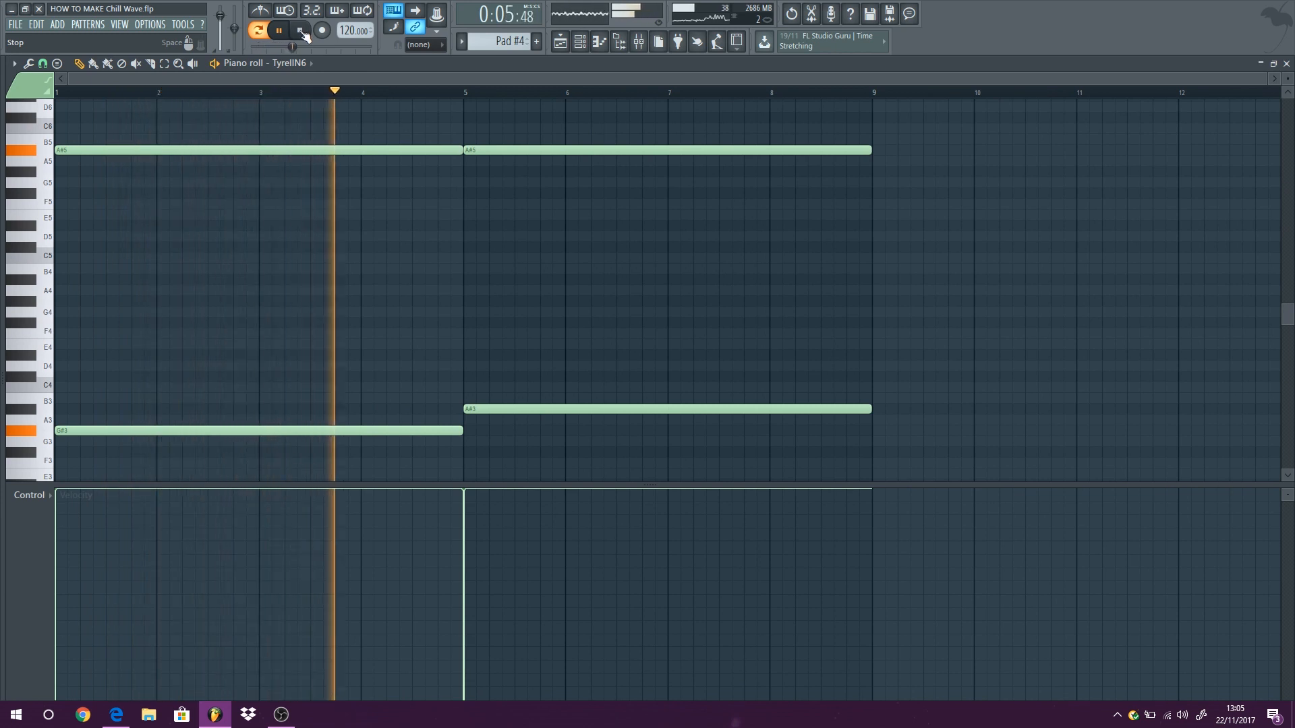
left_click(1287, 63)
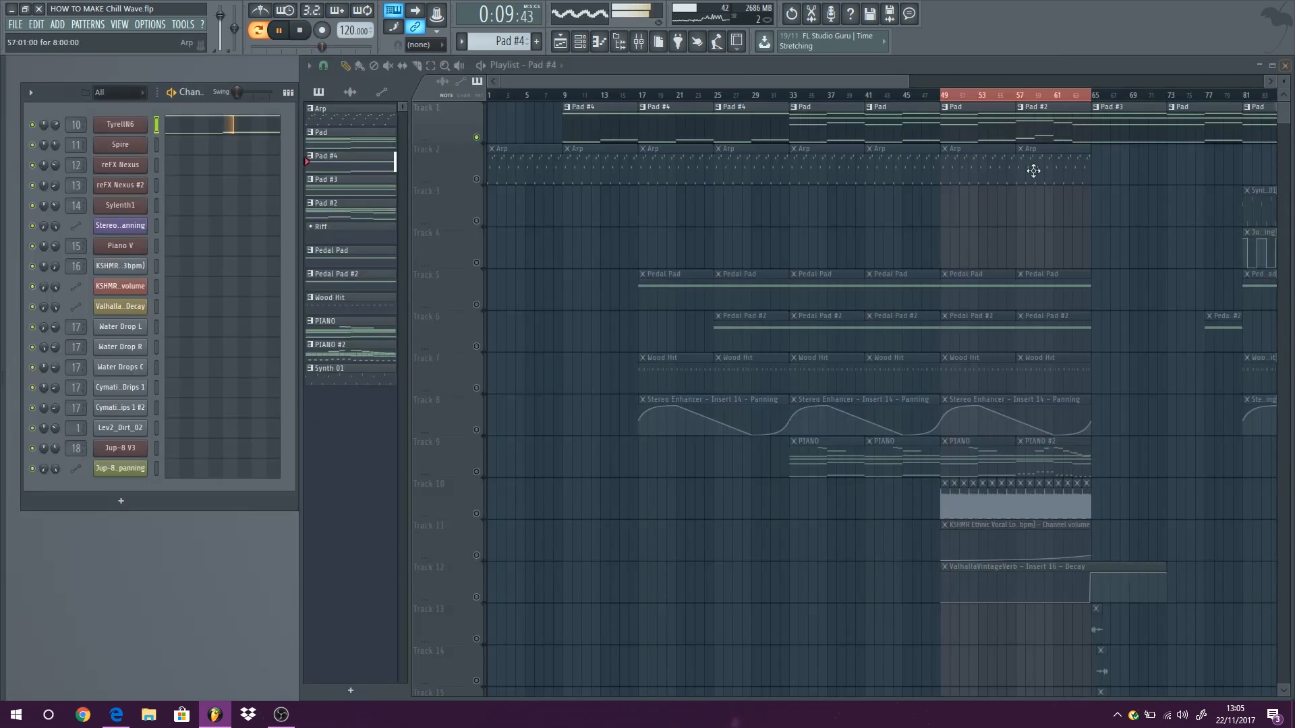
key("space")
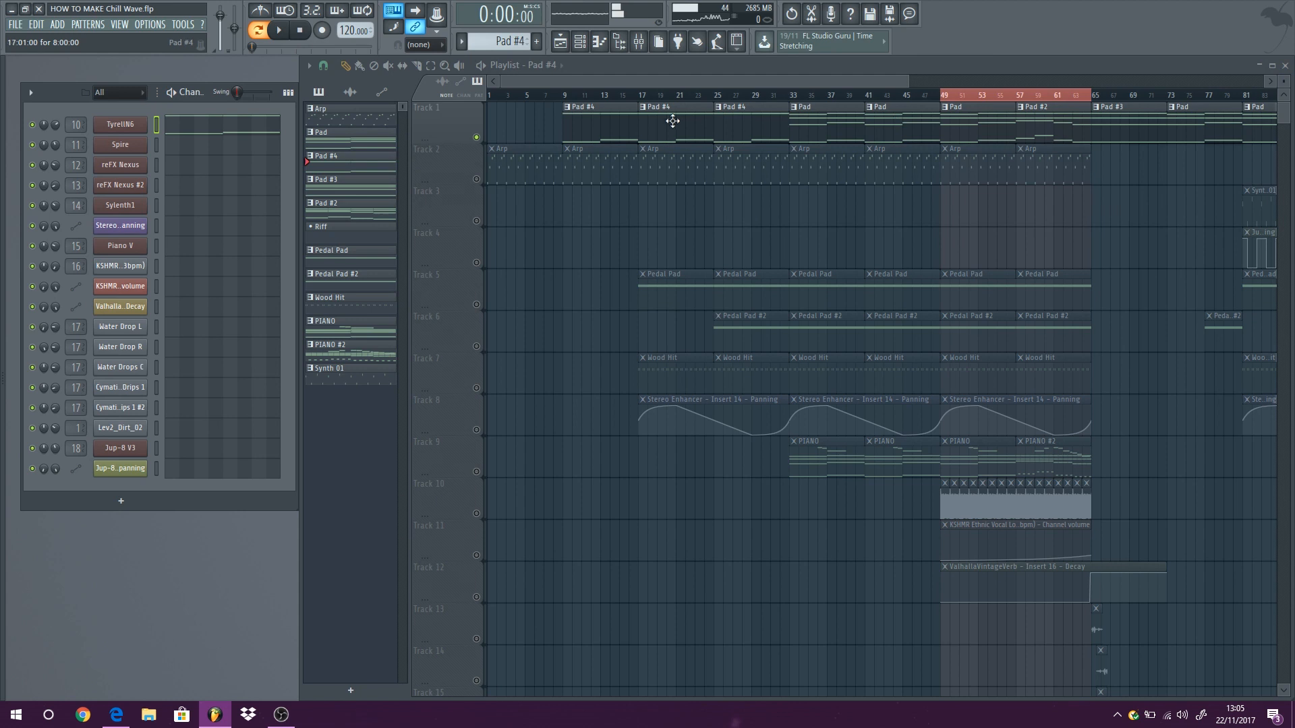
Step: Open the Pad #3 pattern at bar 65 in the piano roll, listen to its sustained chord, and return to the playlist
scroll(671, 121, "down", 3)
scroll(875, 130, "up", 3)
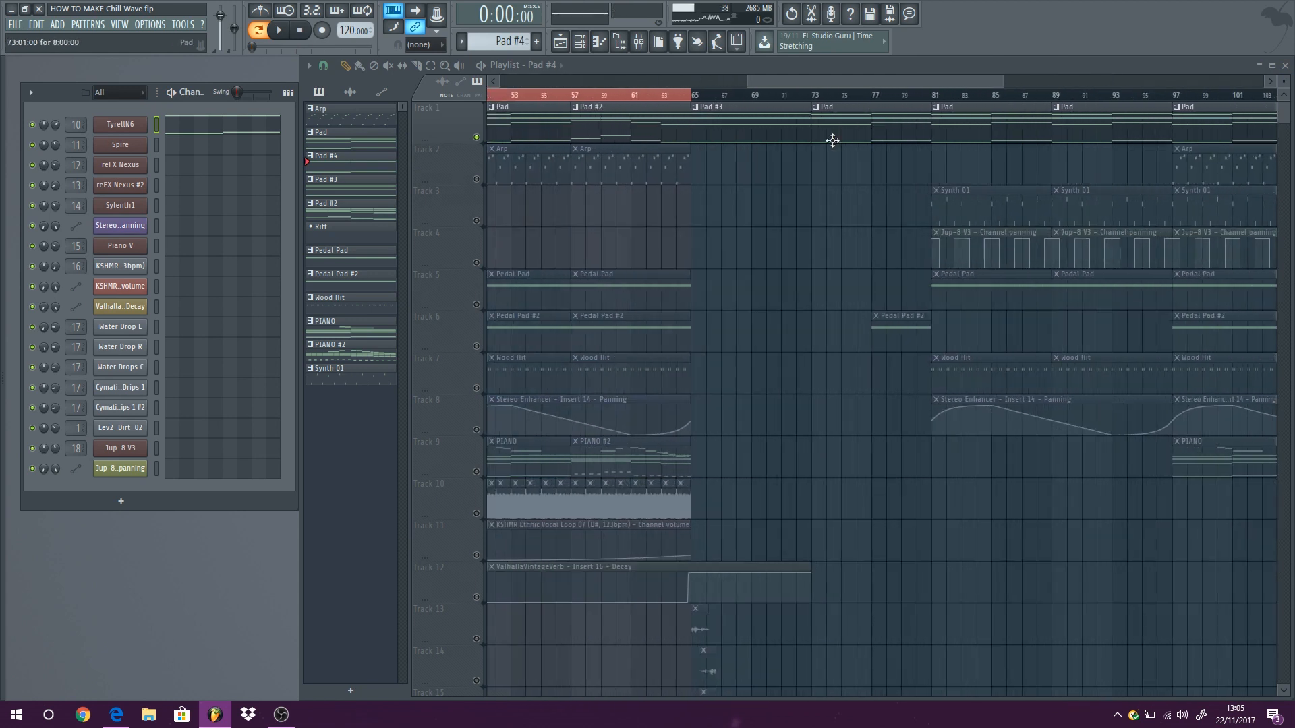
double_click(725, 126)
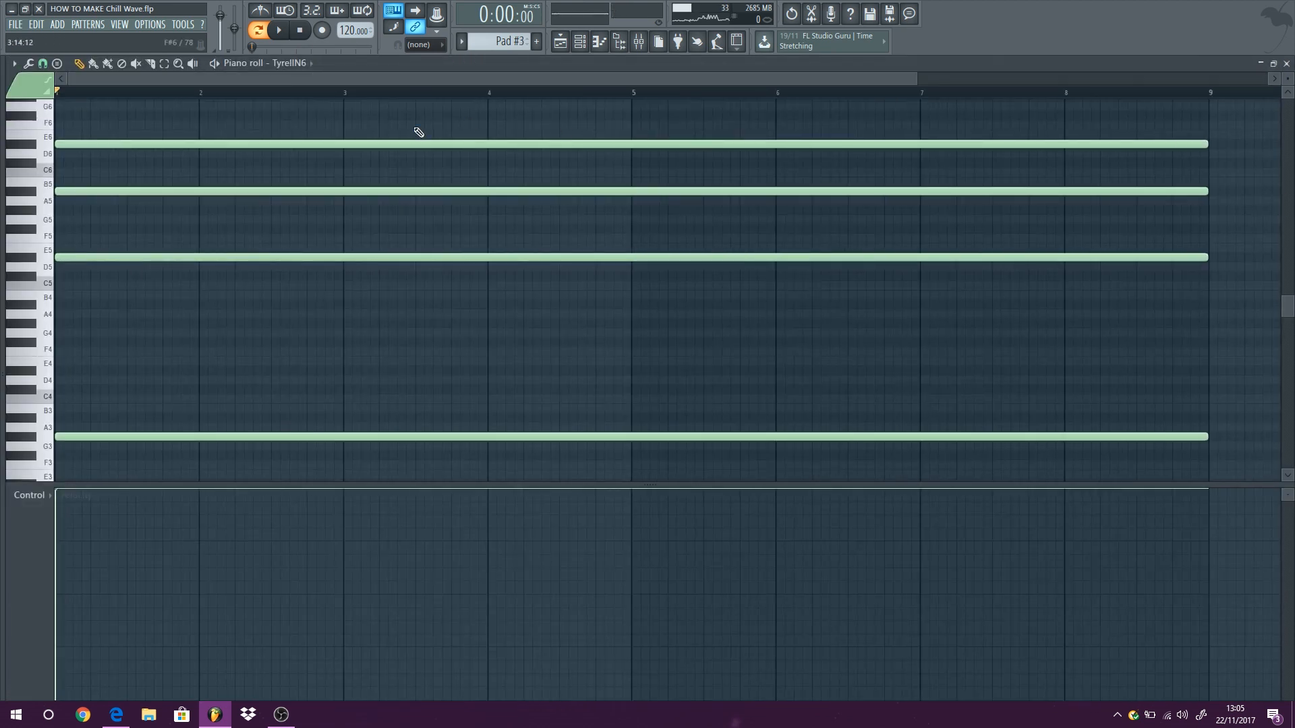
left_click(274, 33)
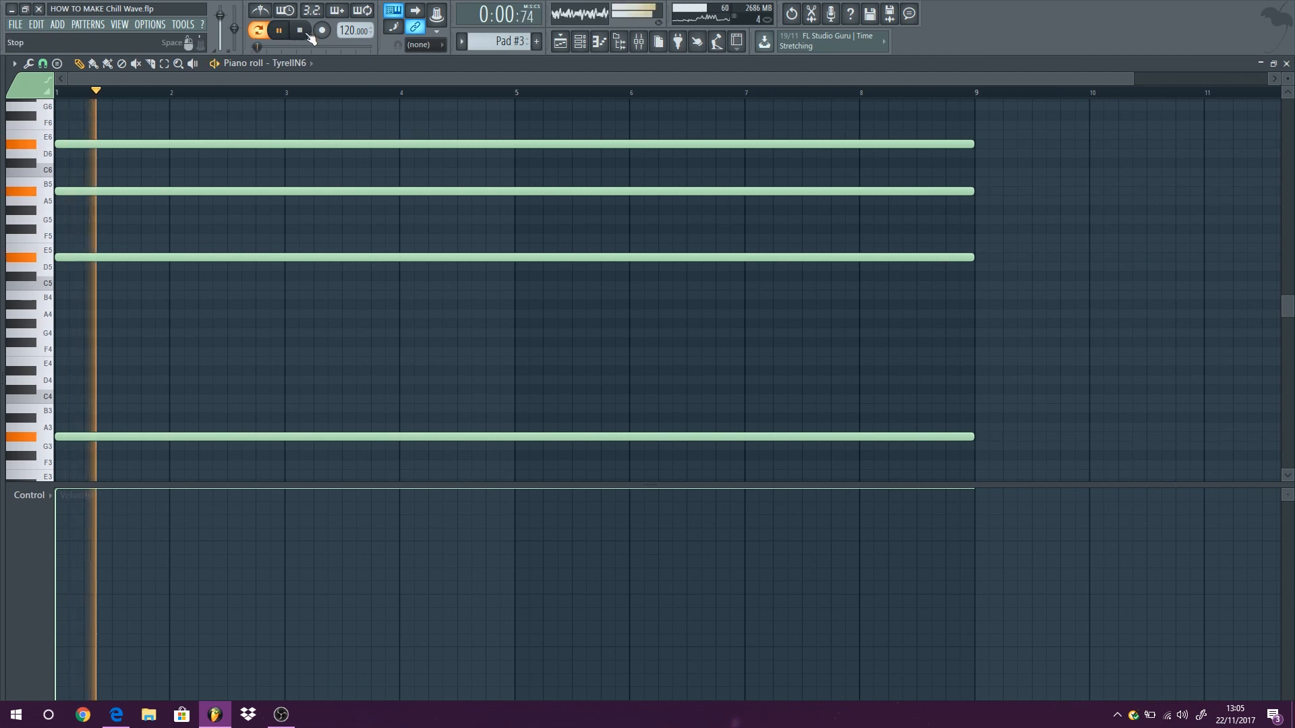
left_click(307, 35)
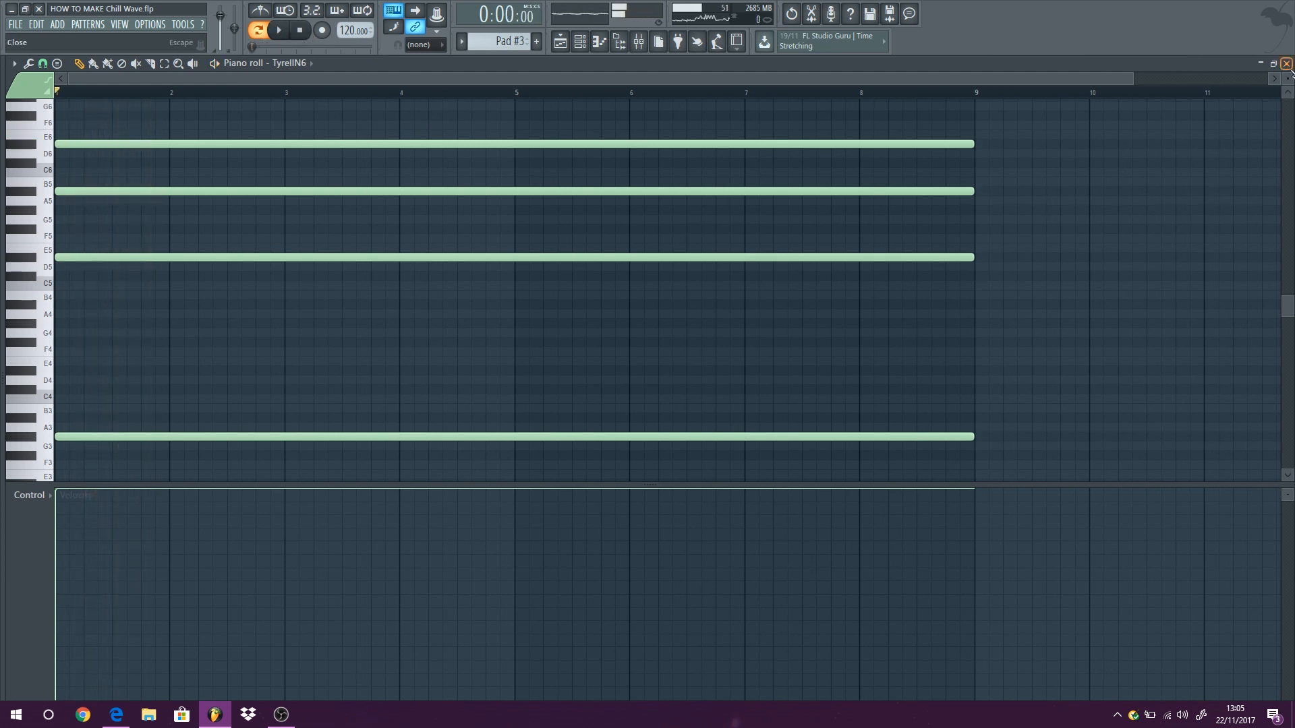
key("F7")
scroll(802, 239, "down", 5)
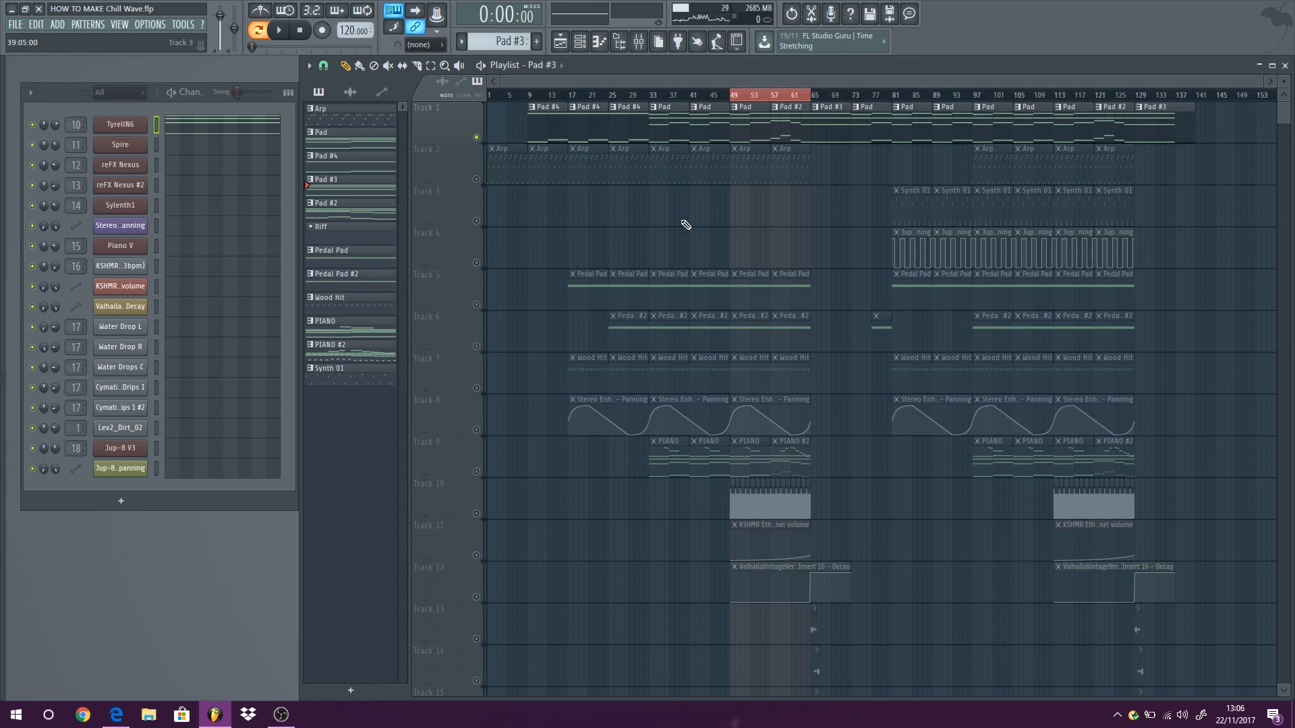
Step: Solo Track 2 and briefly audition the Arp pattern's notes in the piano roll
right_click(476, 180)
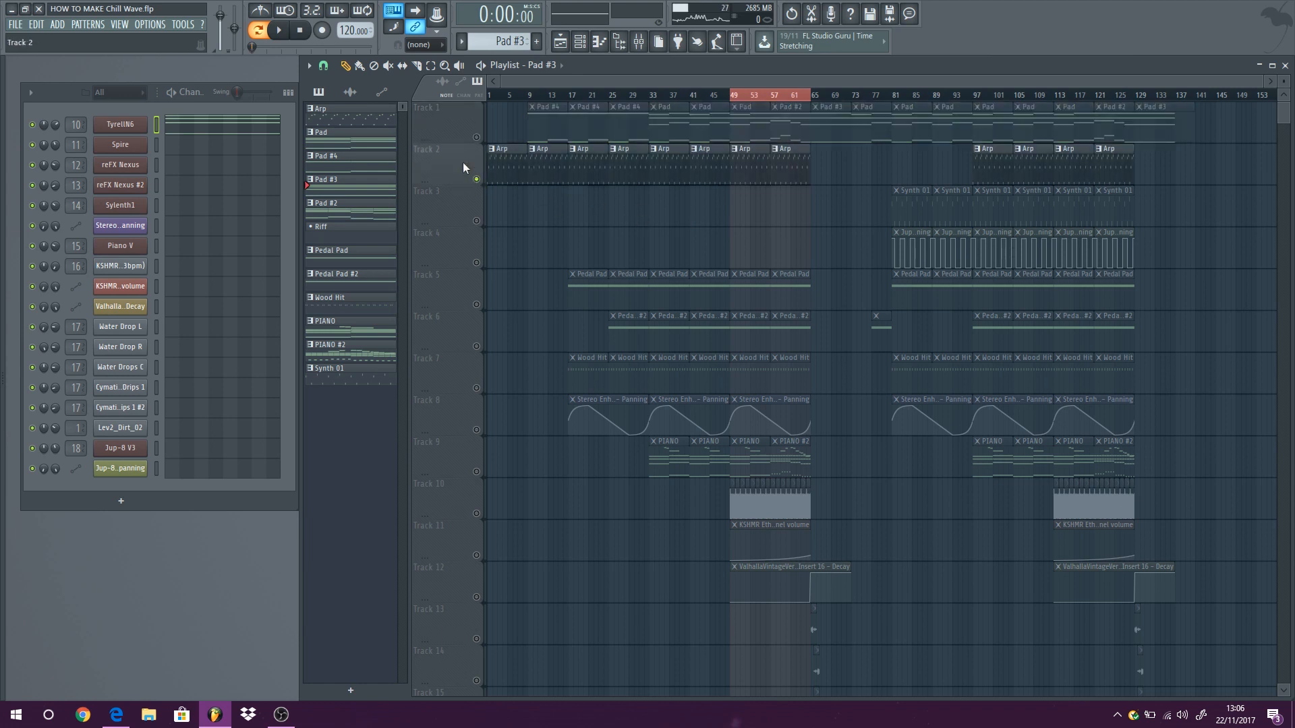
scroll(448, 147, "up", 4)
double_click(510, 161)
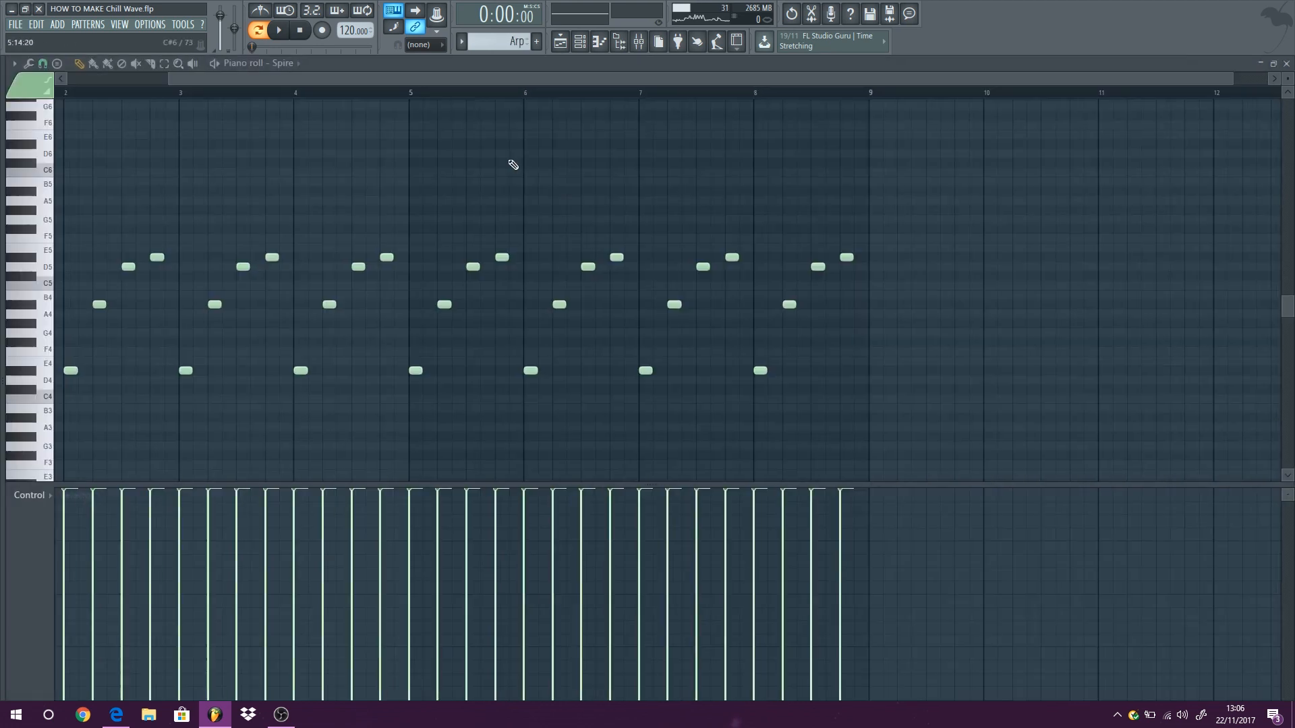
left_click(279, 29)
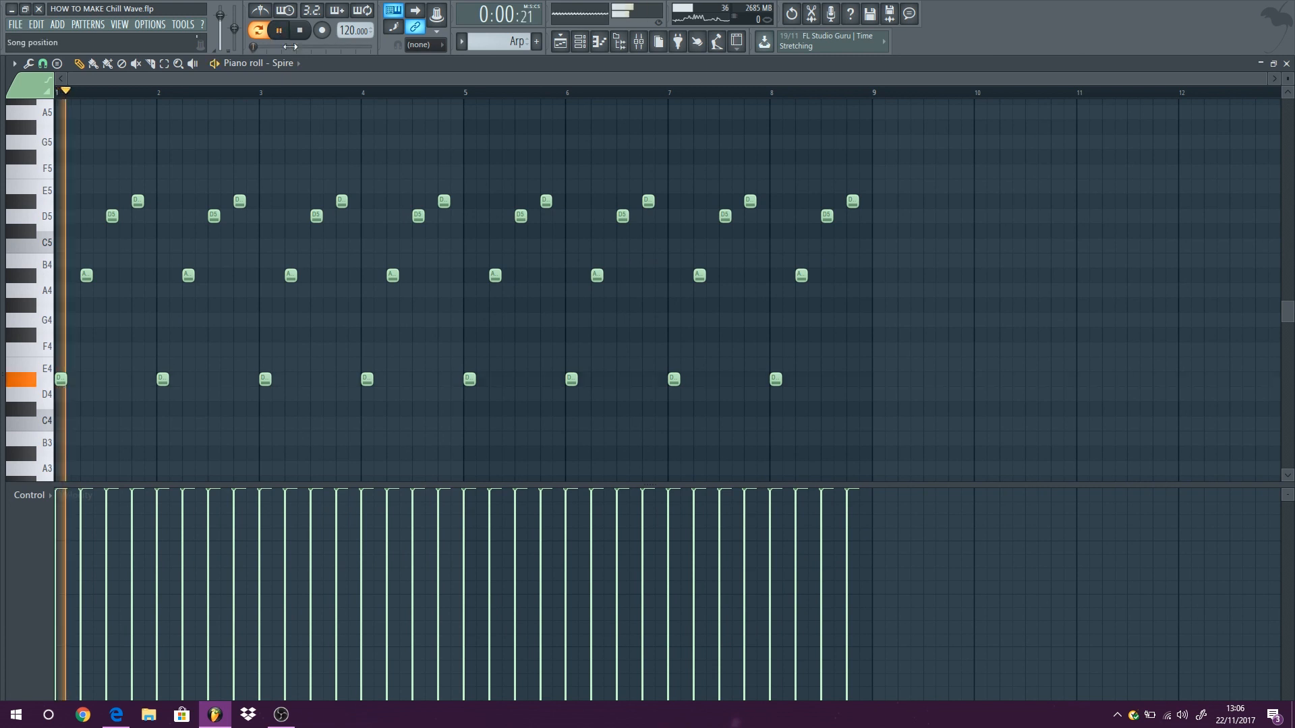
key("space")
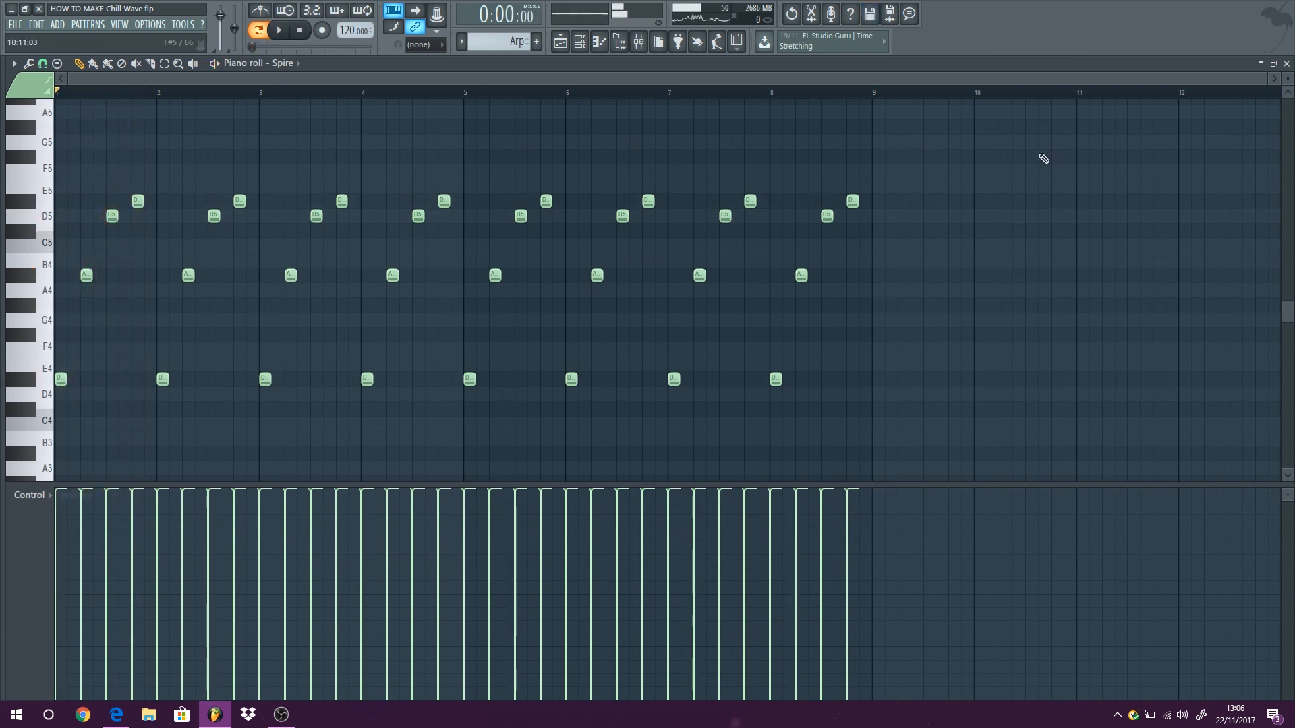
left_click(1286, 63)
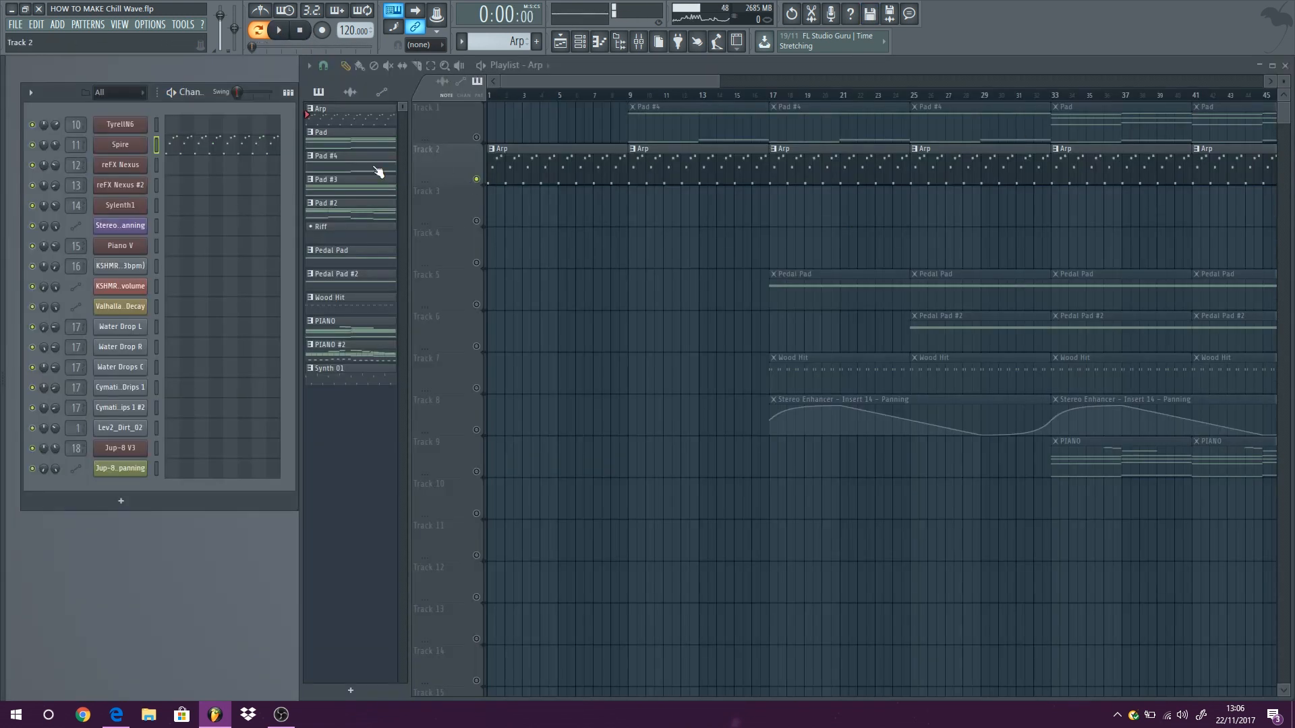
Step: Inspect the Arp's Spire synth, checking mixer Insert 11 for effects and viewing Spire's ping-pong delay settings
left_click(121, 145)
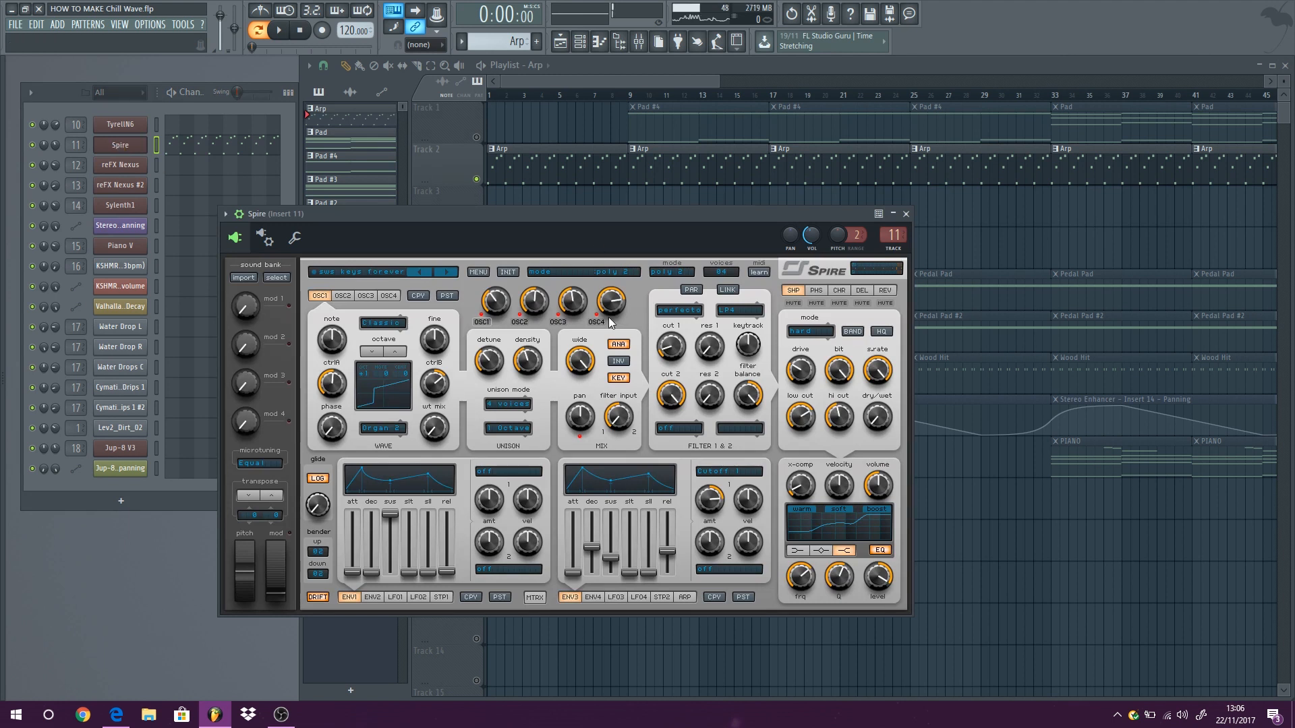
double_click(894, 235)
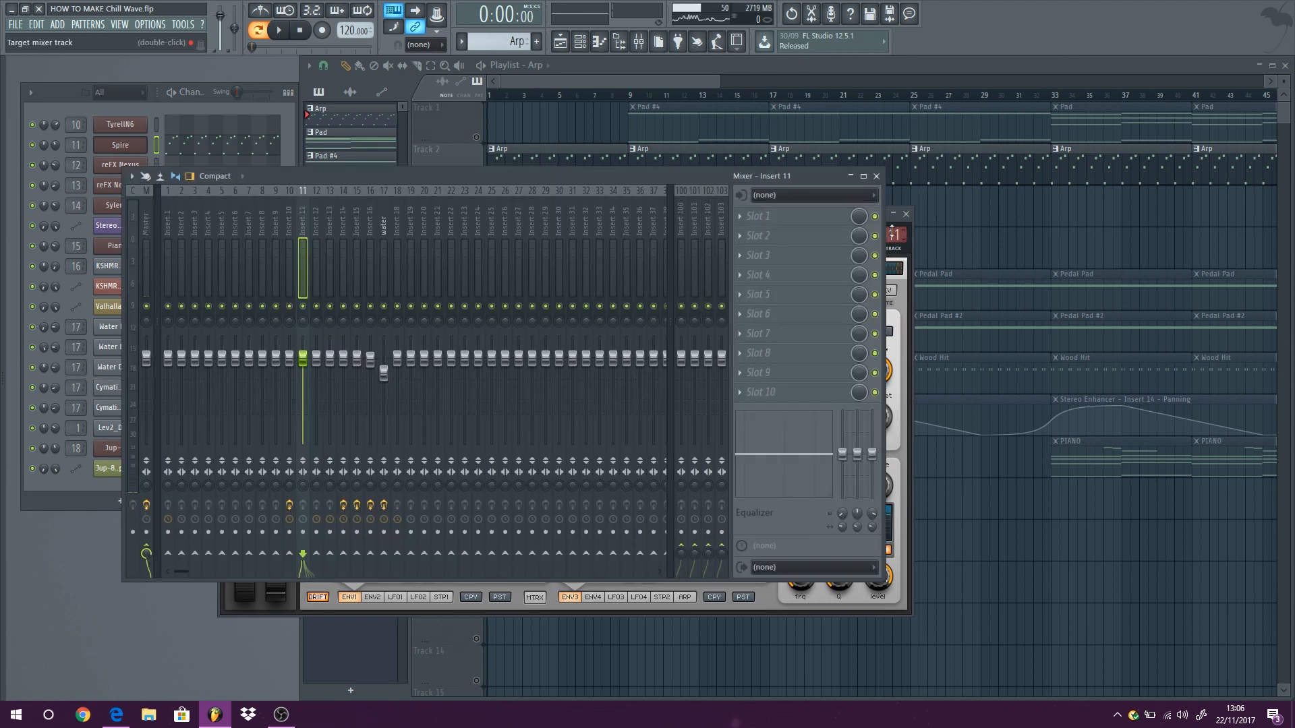
left_click(877, 177)
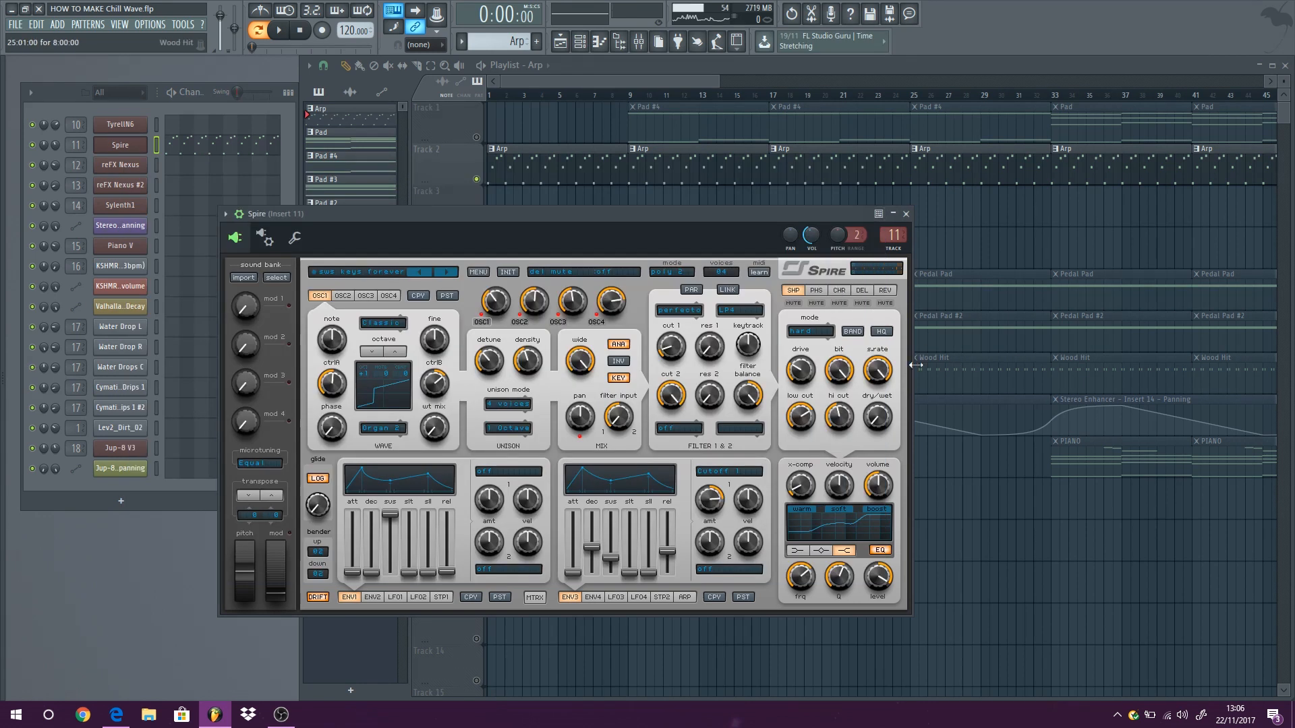
left_click(863, 290)
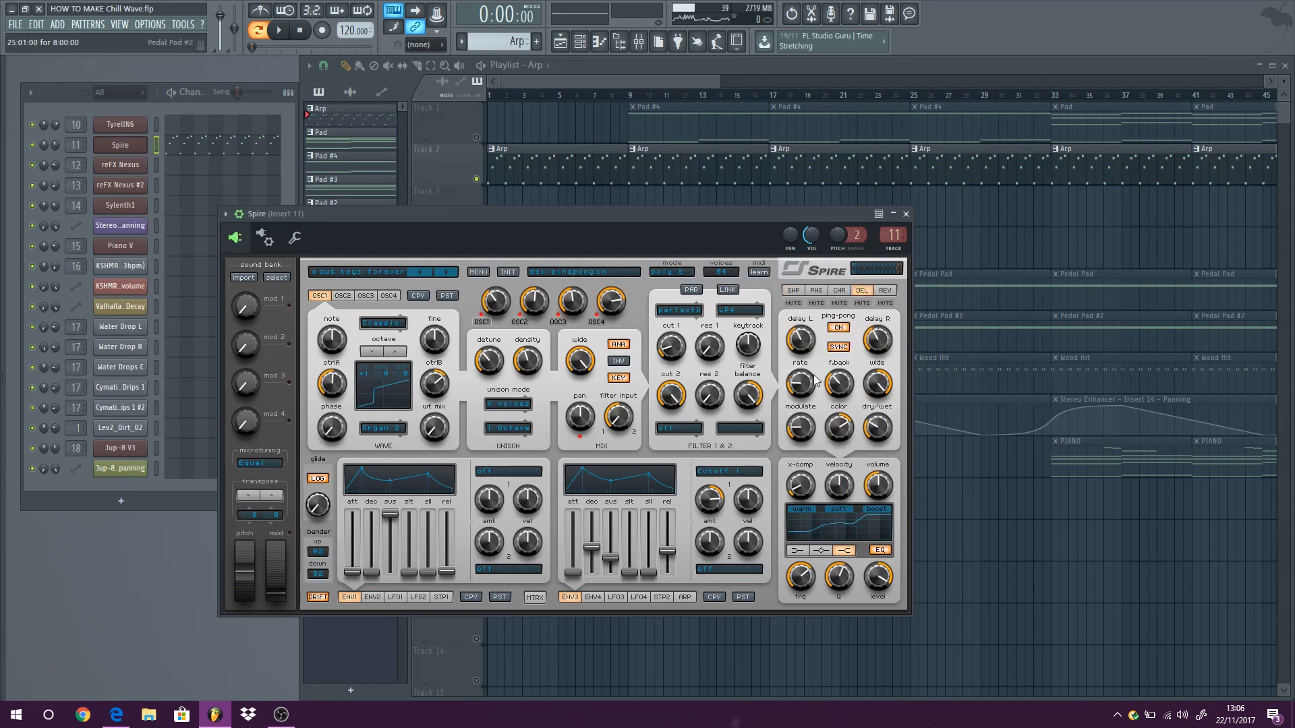
left_click(906, 214)
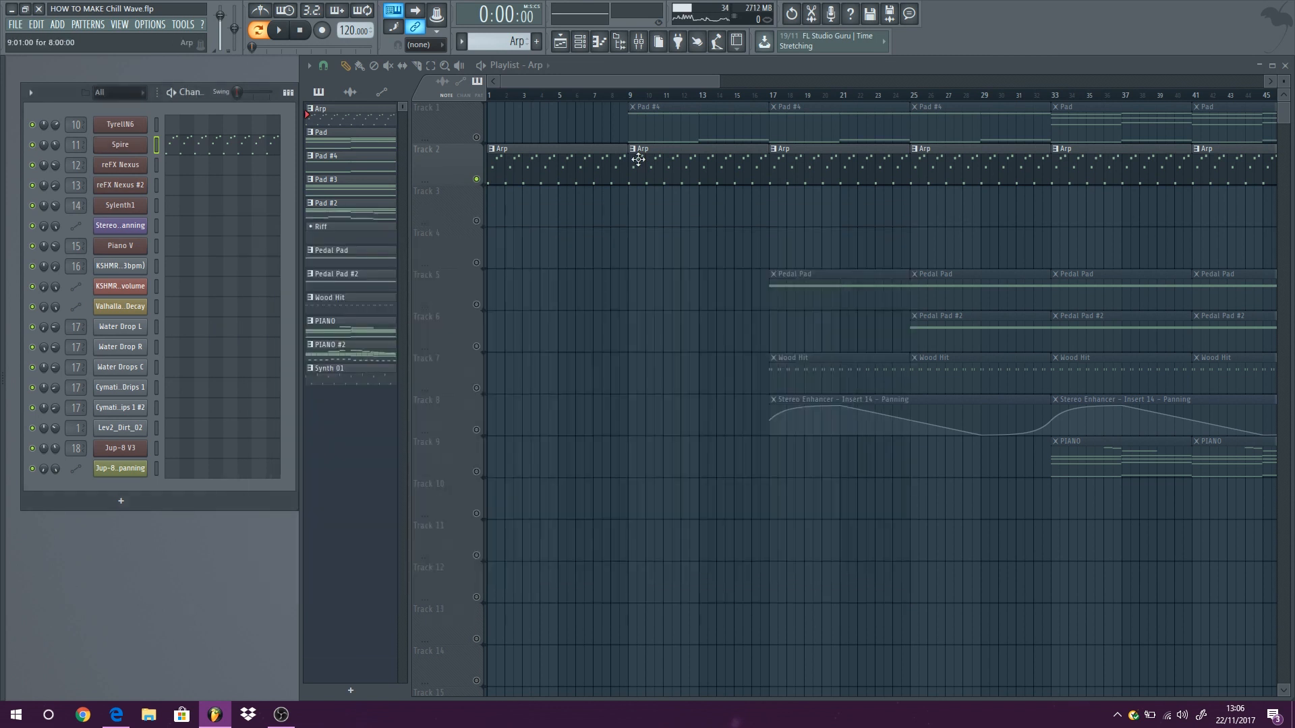
Step: Bypass the Doubler4 Stereo effect on the pad's mixer Insert 10 and solo Track 1 in the playlist
double_click(76, 126)
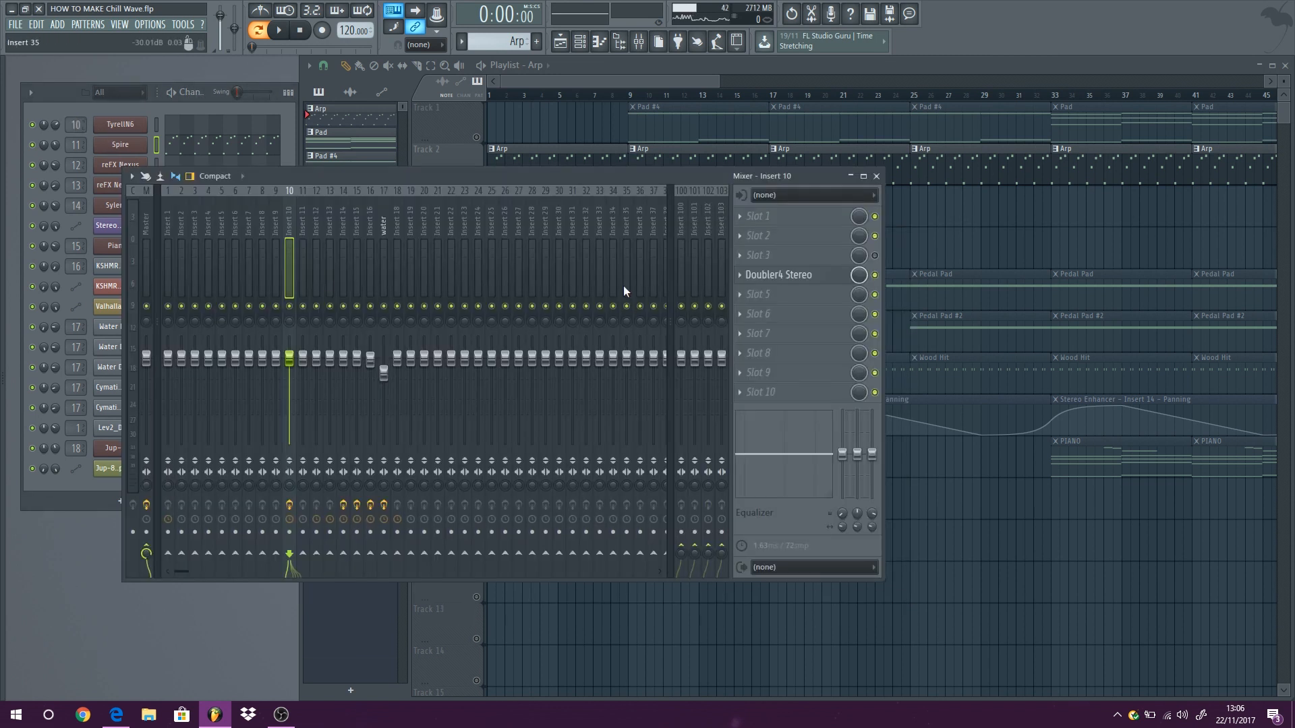
left_click(813, 282)
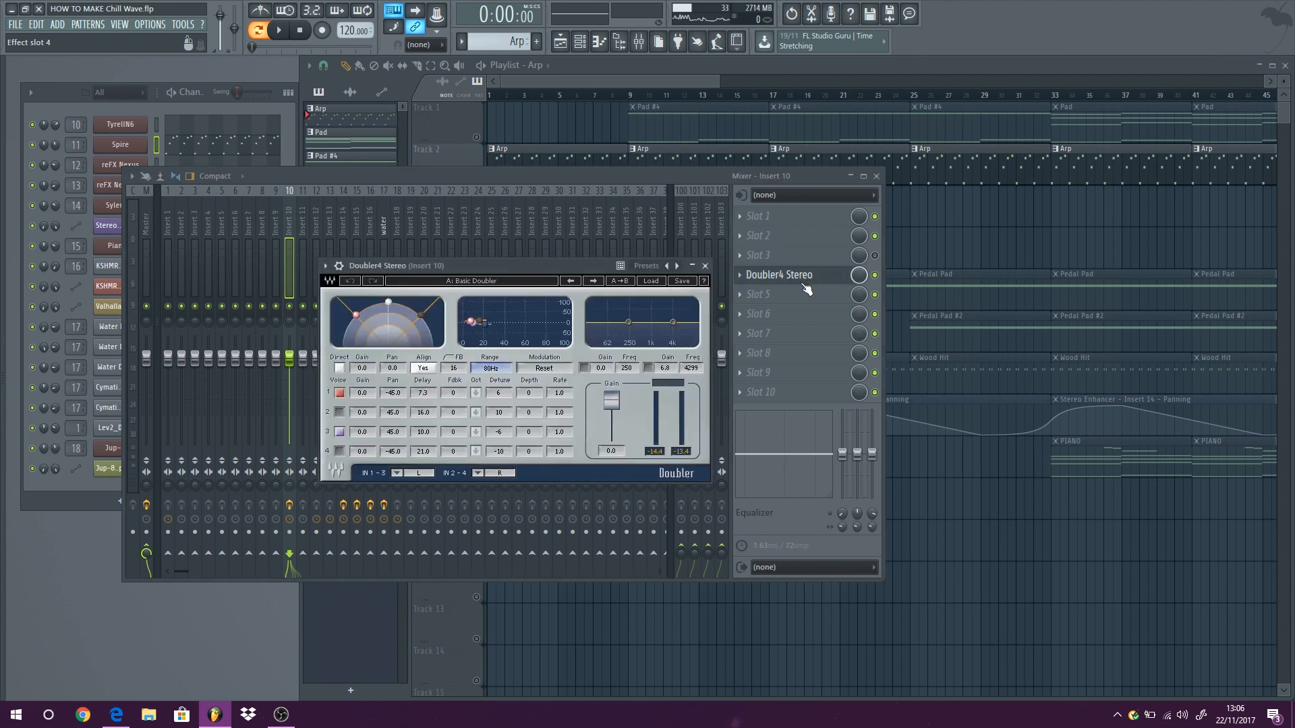
left_click(875, 275)
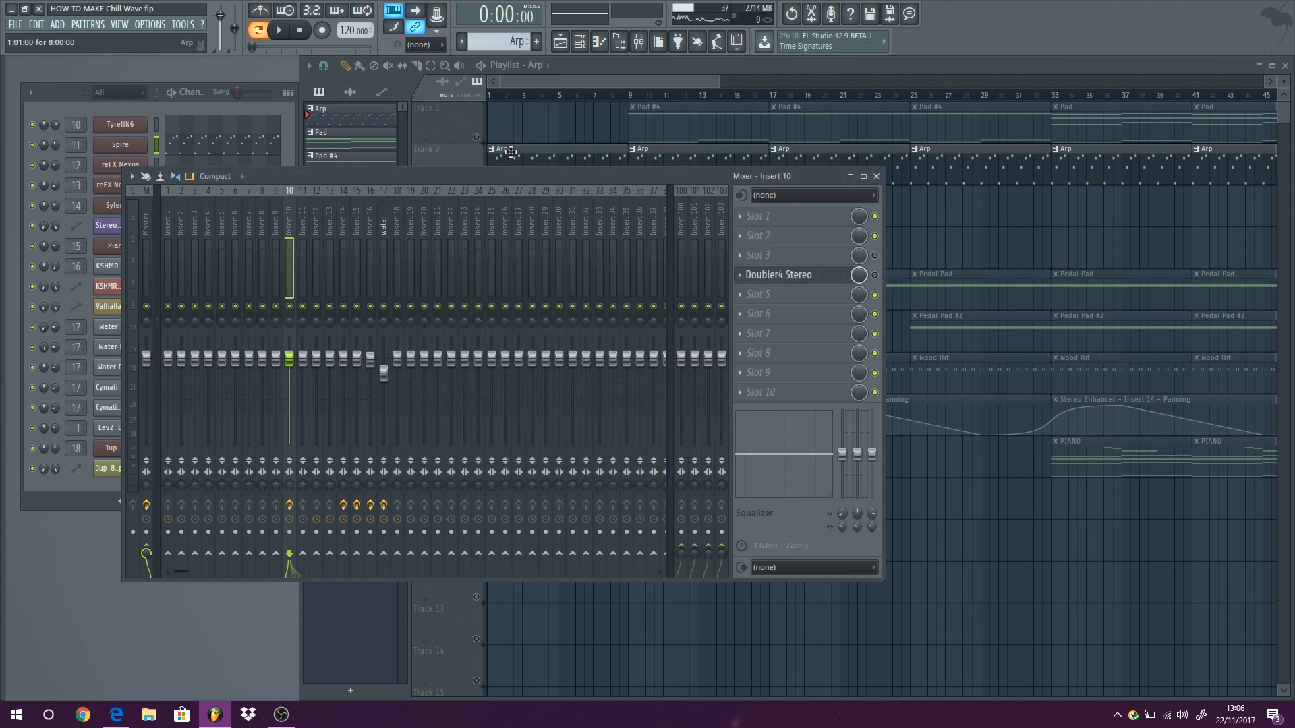
left_click_drag(544, 78, 763, 55)
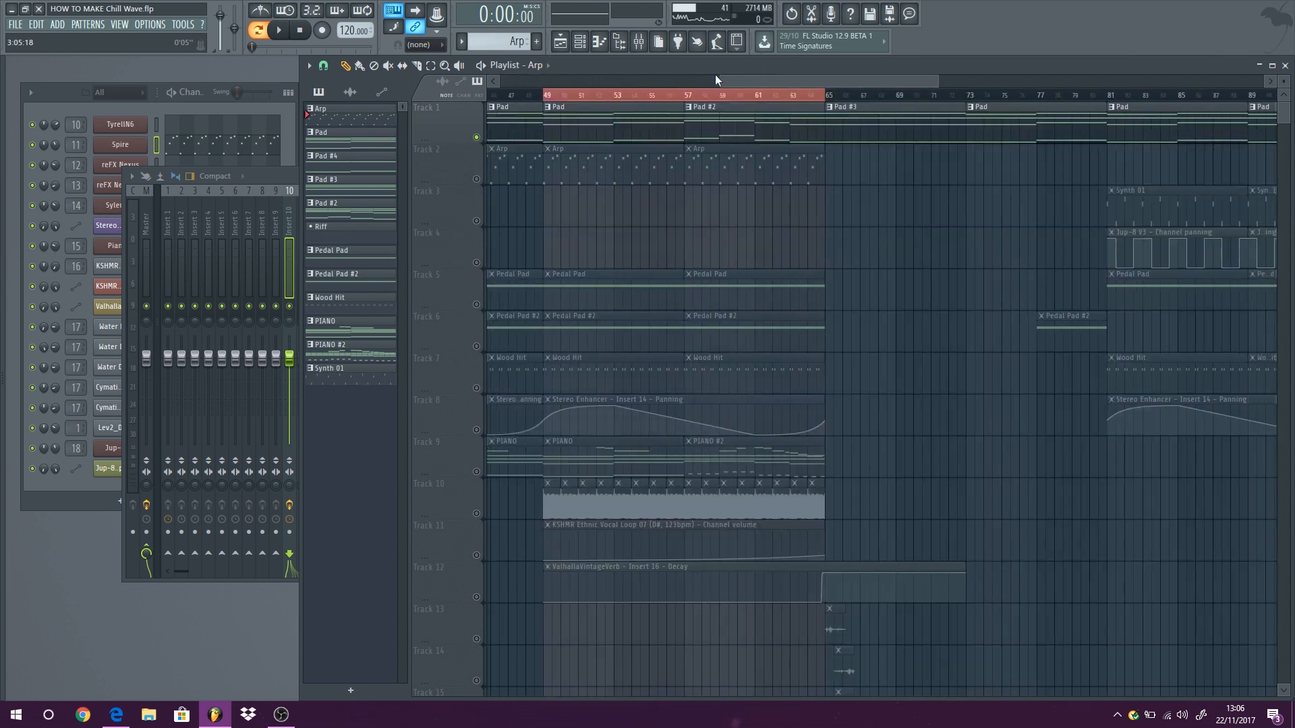
Step: Play the soloed pad from bar 49 in song mode and re-enable the Doubler4 Stereo effect on mixer Insert 10
left_click(259, 30)
left_click(279, 31)
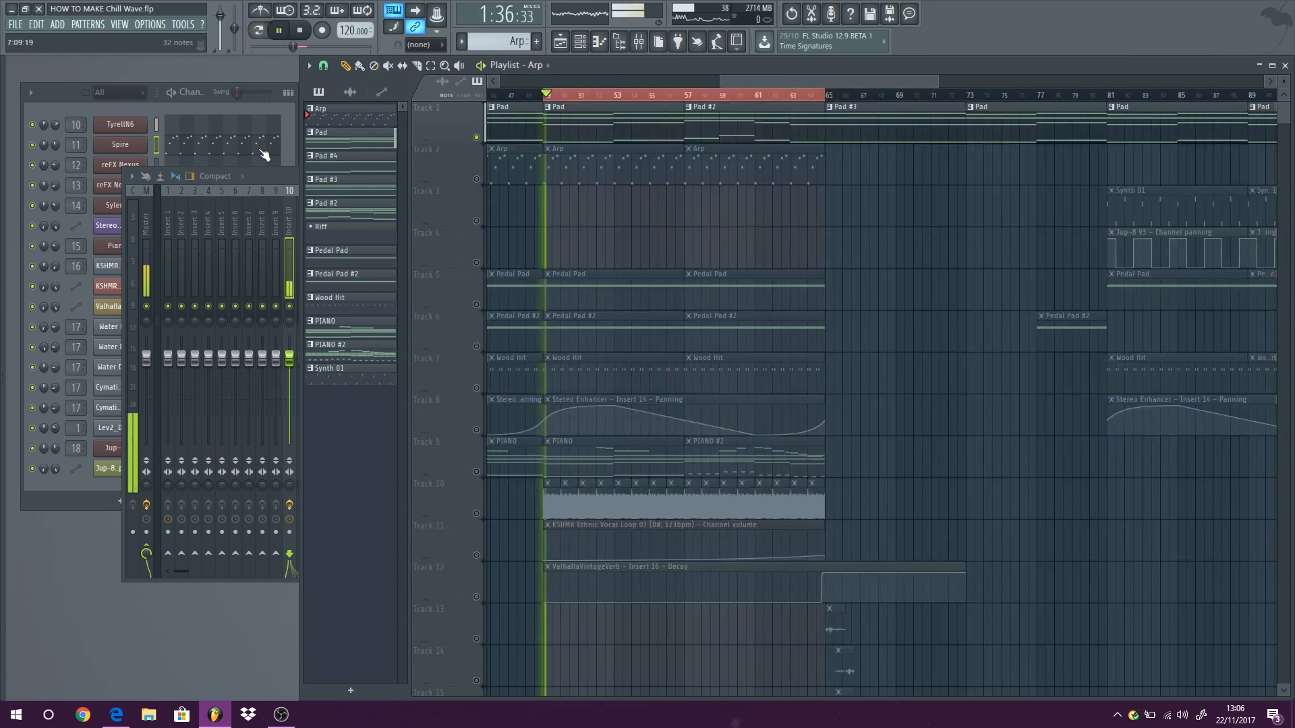
left_click(273, 182)
left_click(874, 275)
left_click(875, 256)
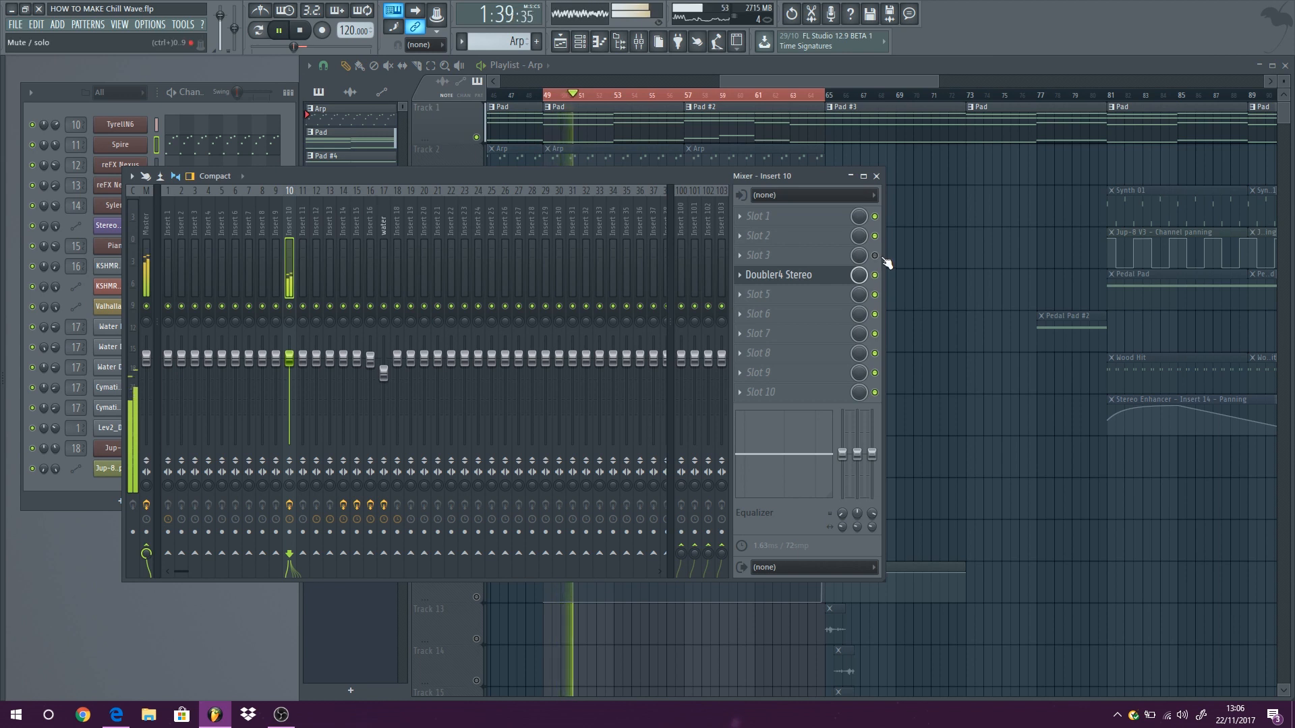
left_click(877, 176)
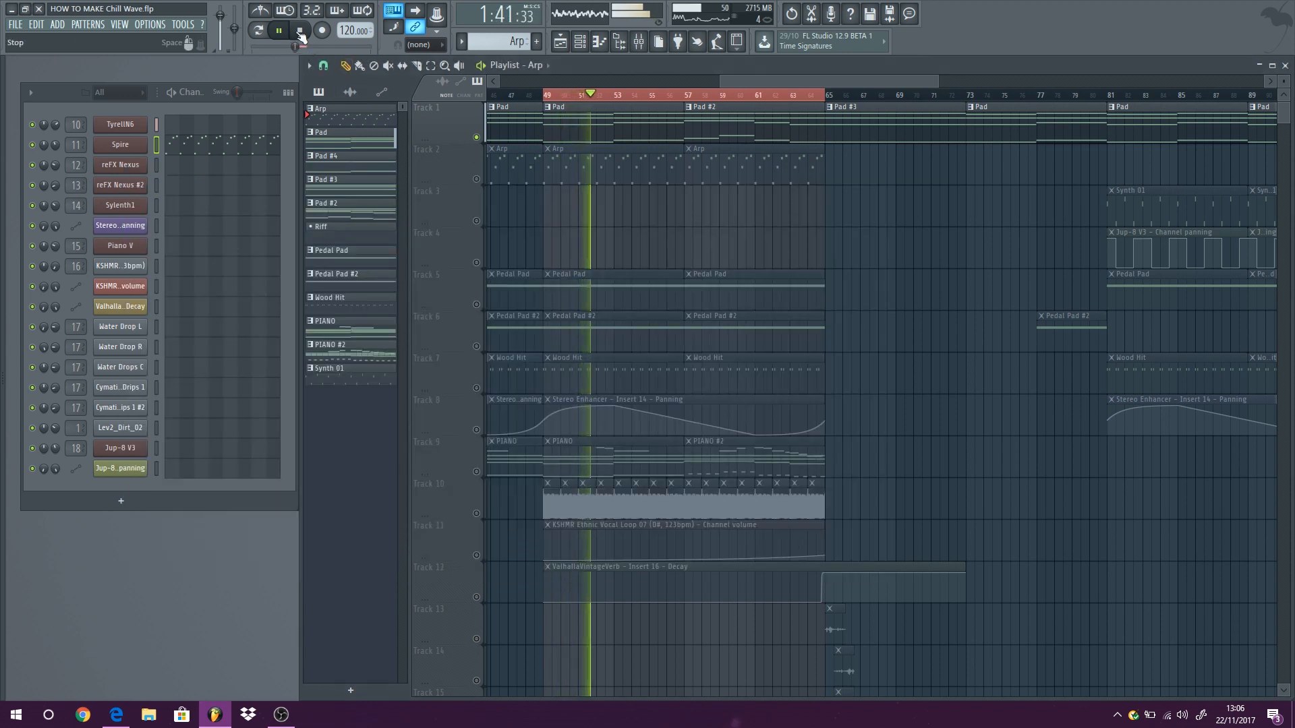
key("space")
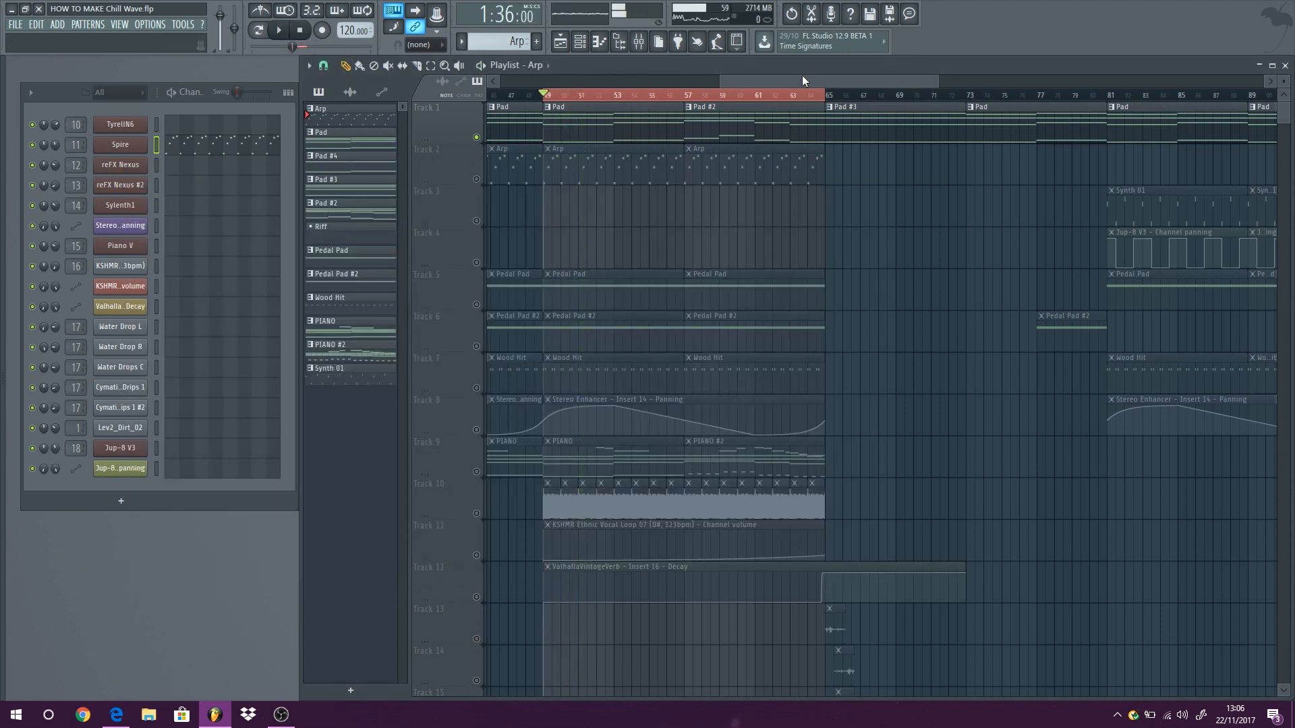
Step: Unmute Track 2 alongside Track 1 and listen to the arp and pad tracks from the start of the song
left_click_drag(802, 81, 547, 86)
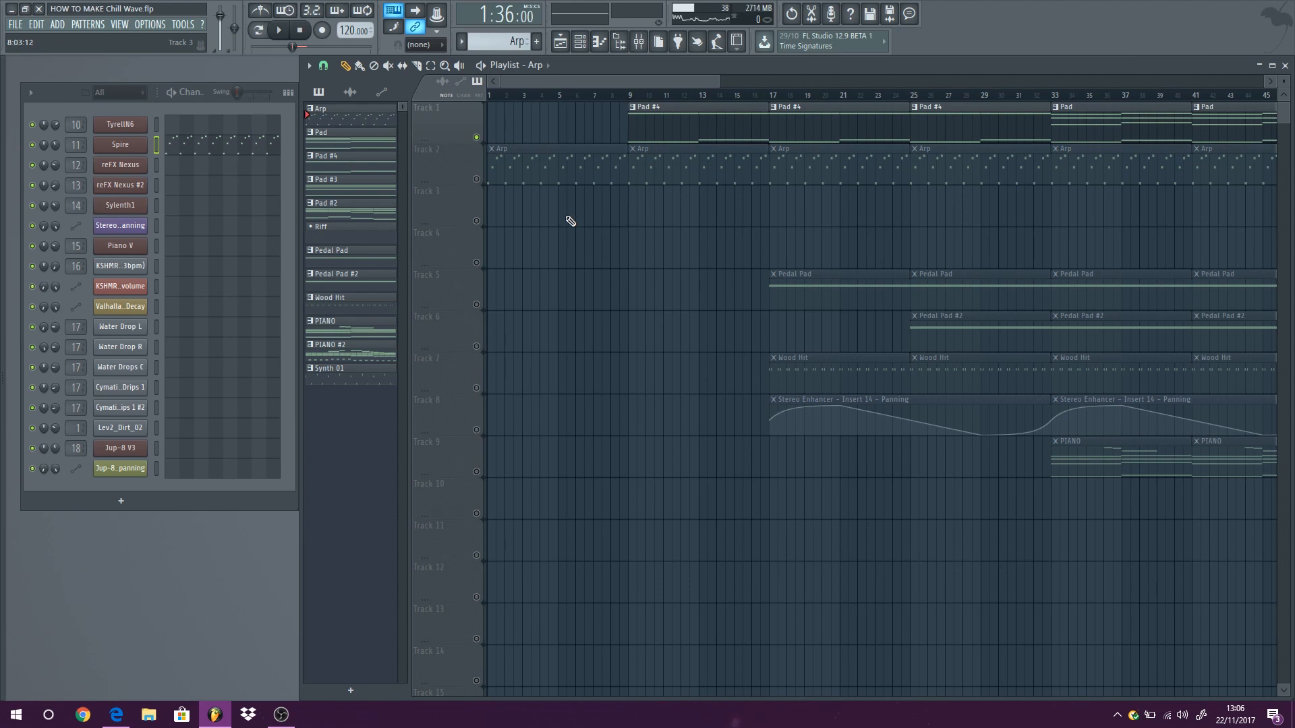
left_click(477, 180)
left_click(499, 98)
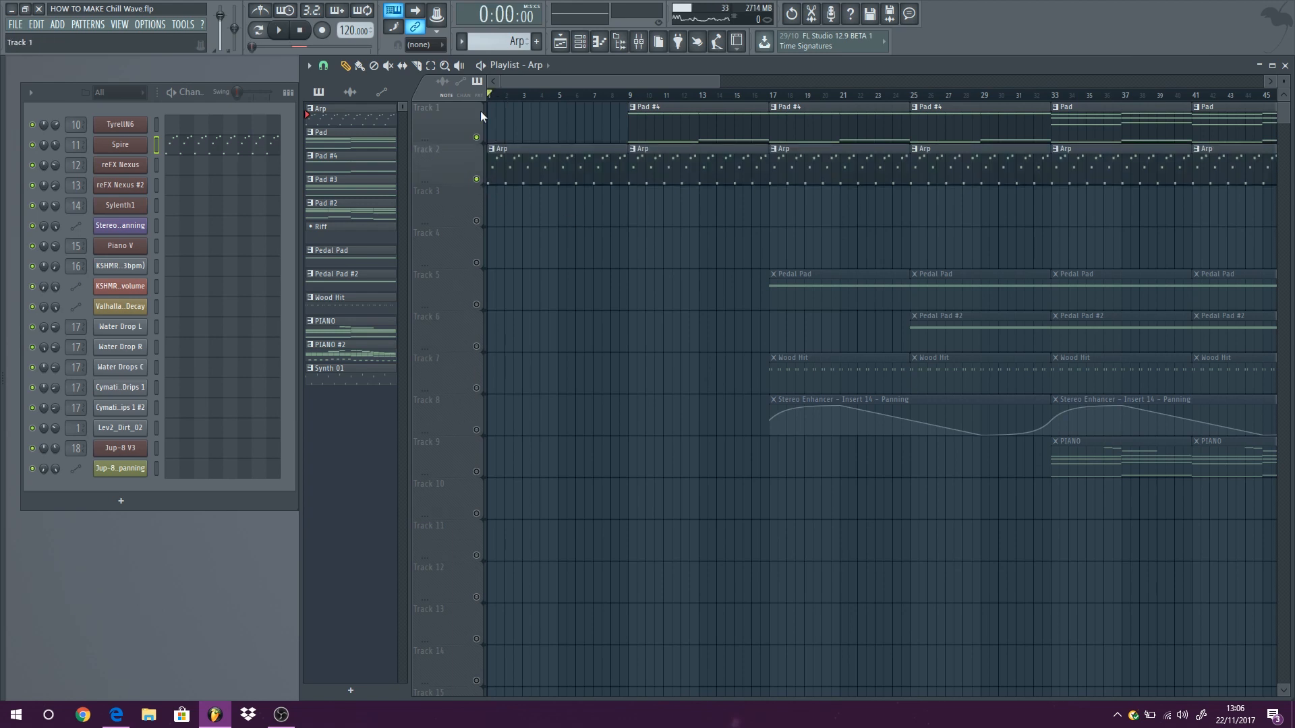
key("space")
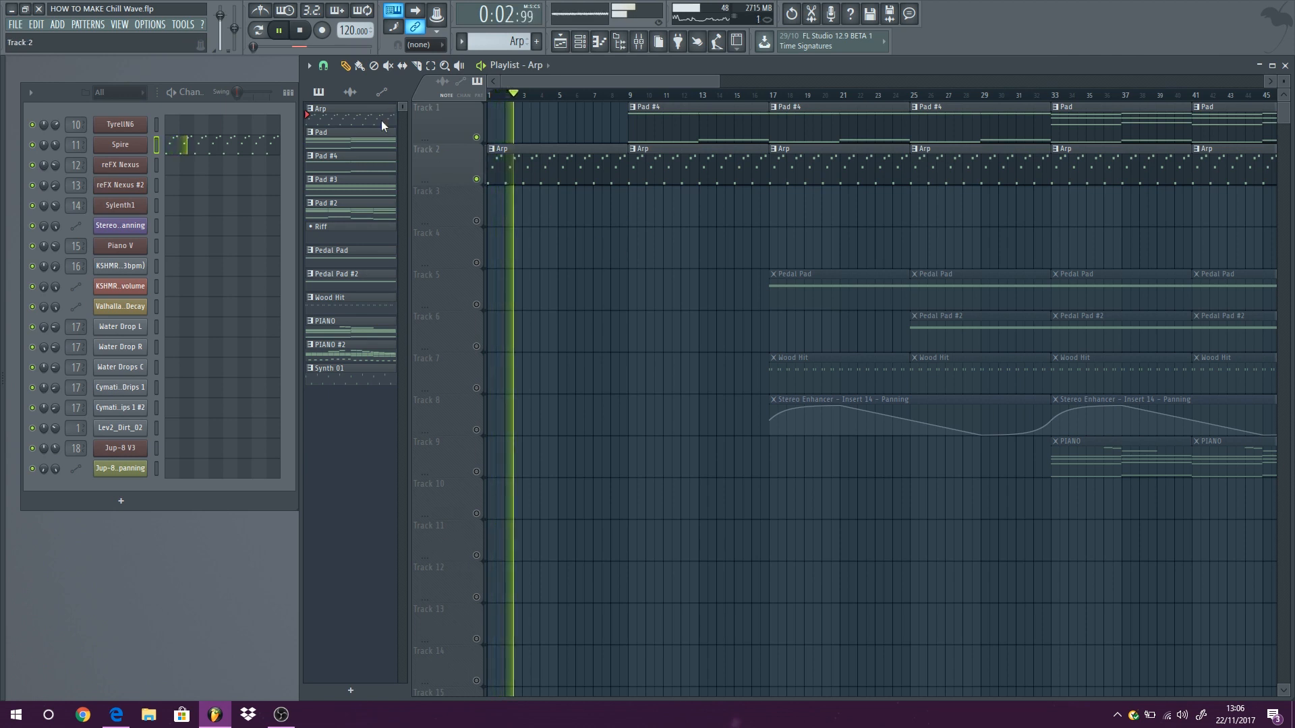
left_click(305, 35)
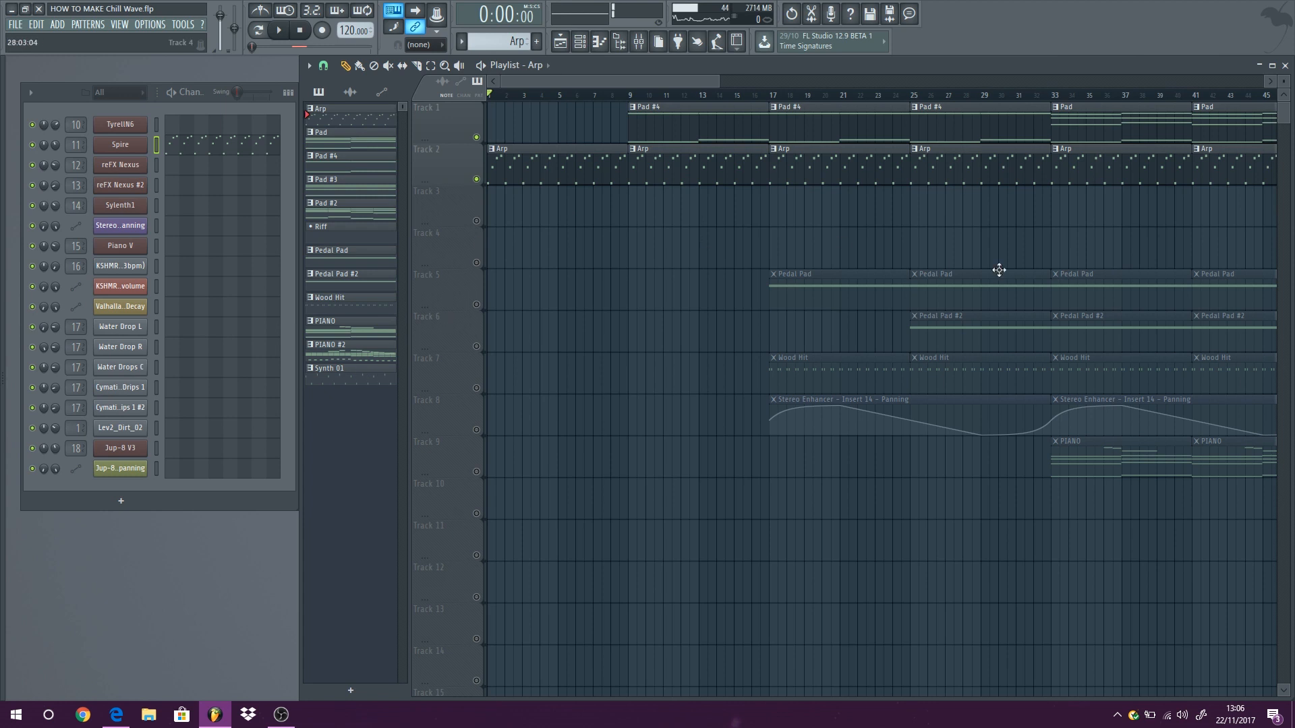
left_click(280, 32)
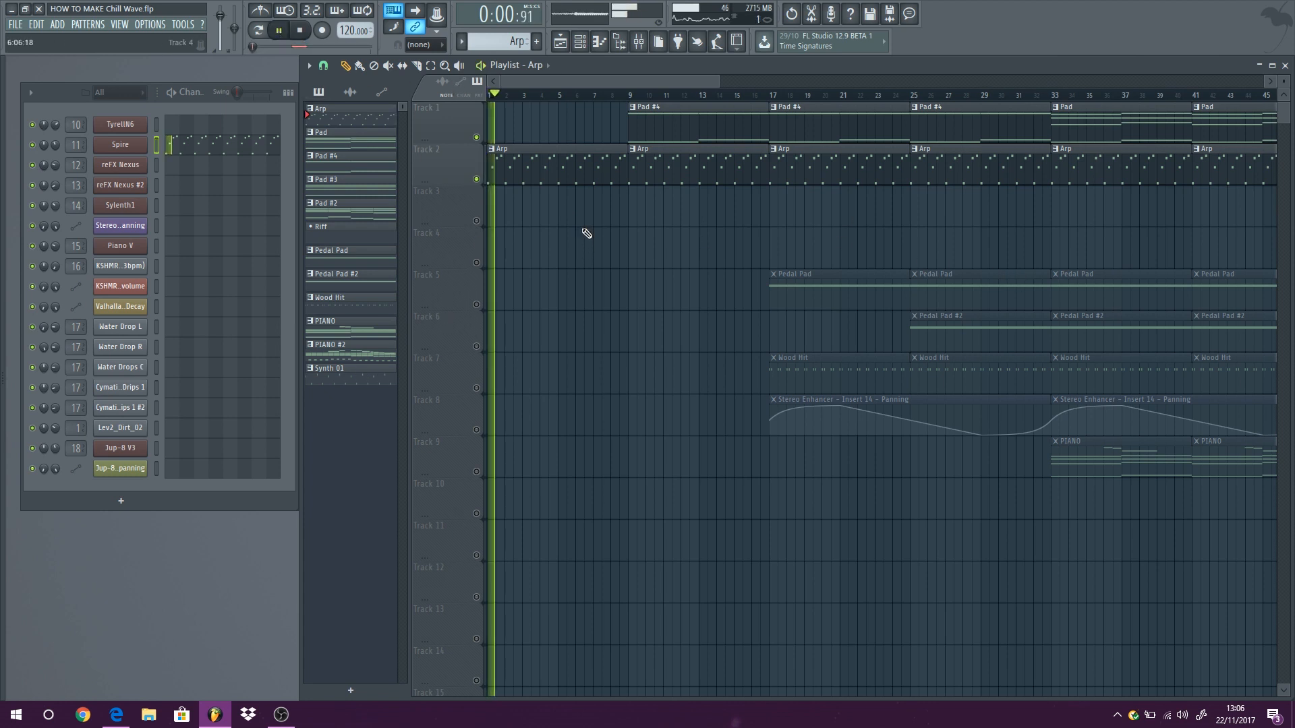
scroll(586, 232, "down", 2)
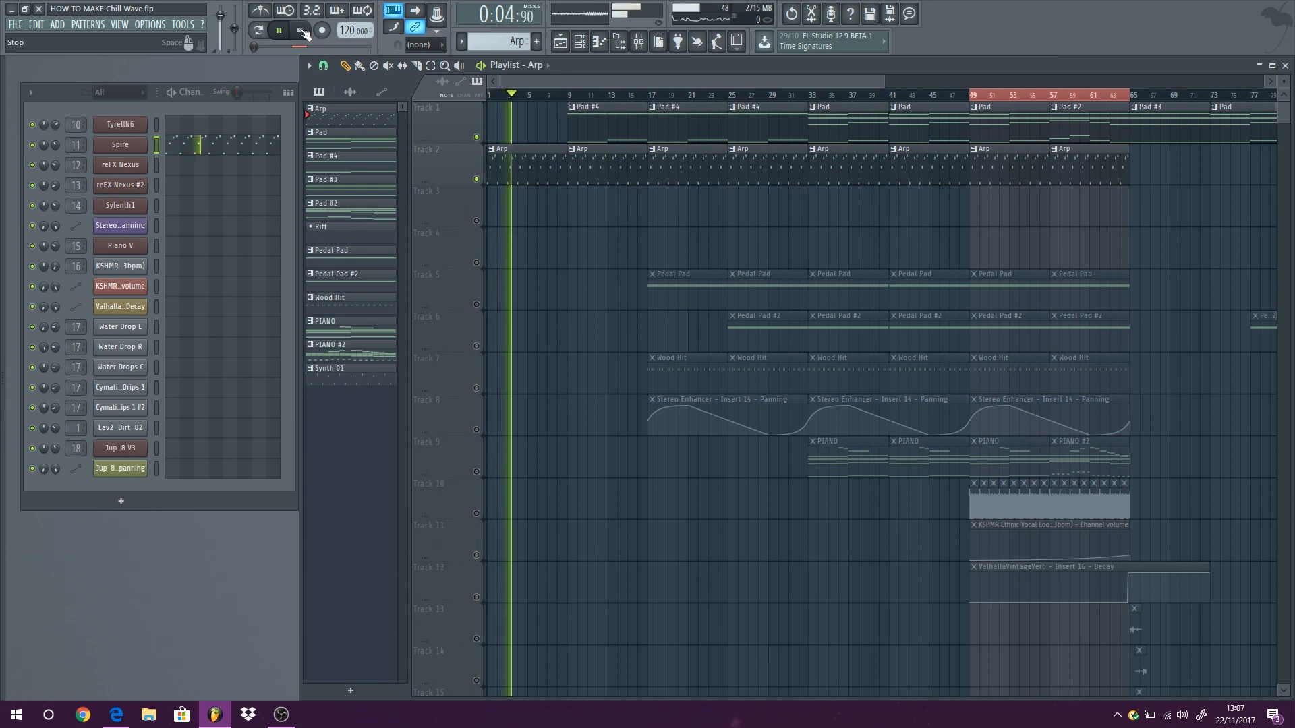
left_click(301, 31)
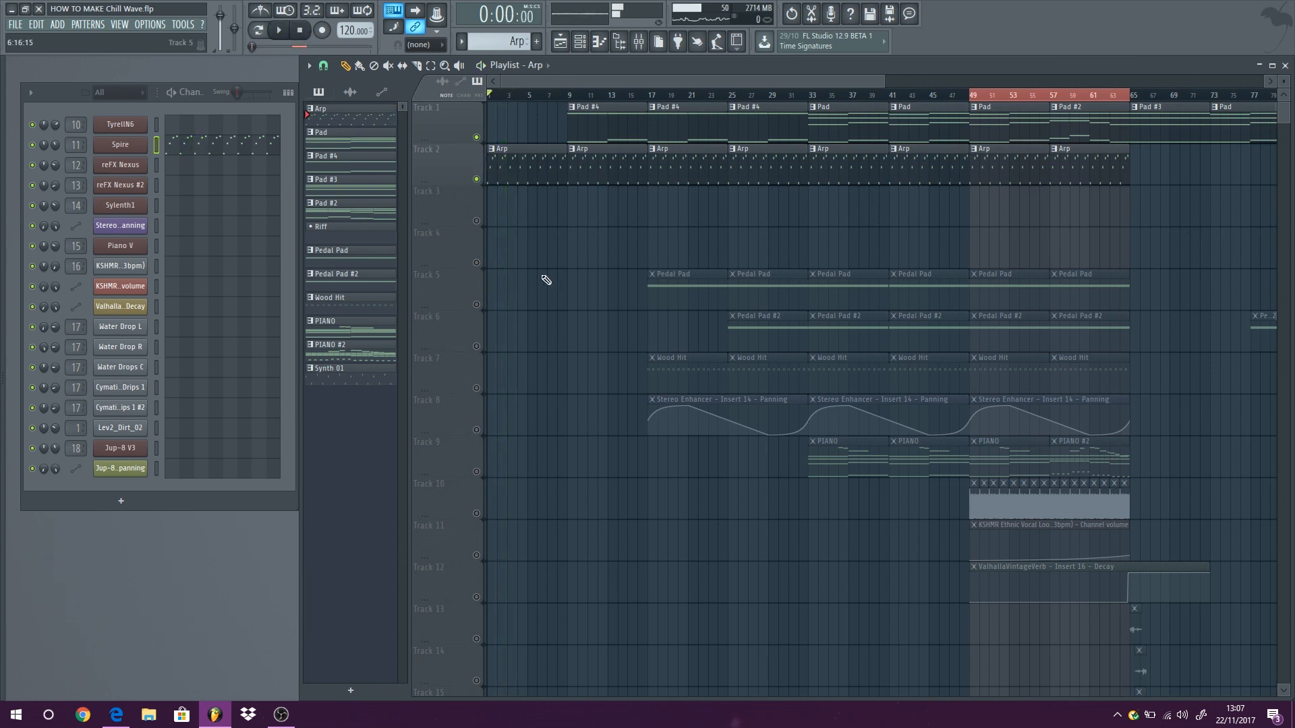
Step: View the Pedal Pad pattern's held note in the piano roll, then solo Track 5 and play the pattern
left_click(697, 280)
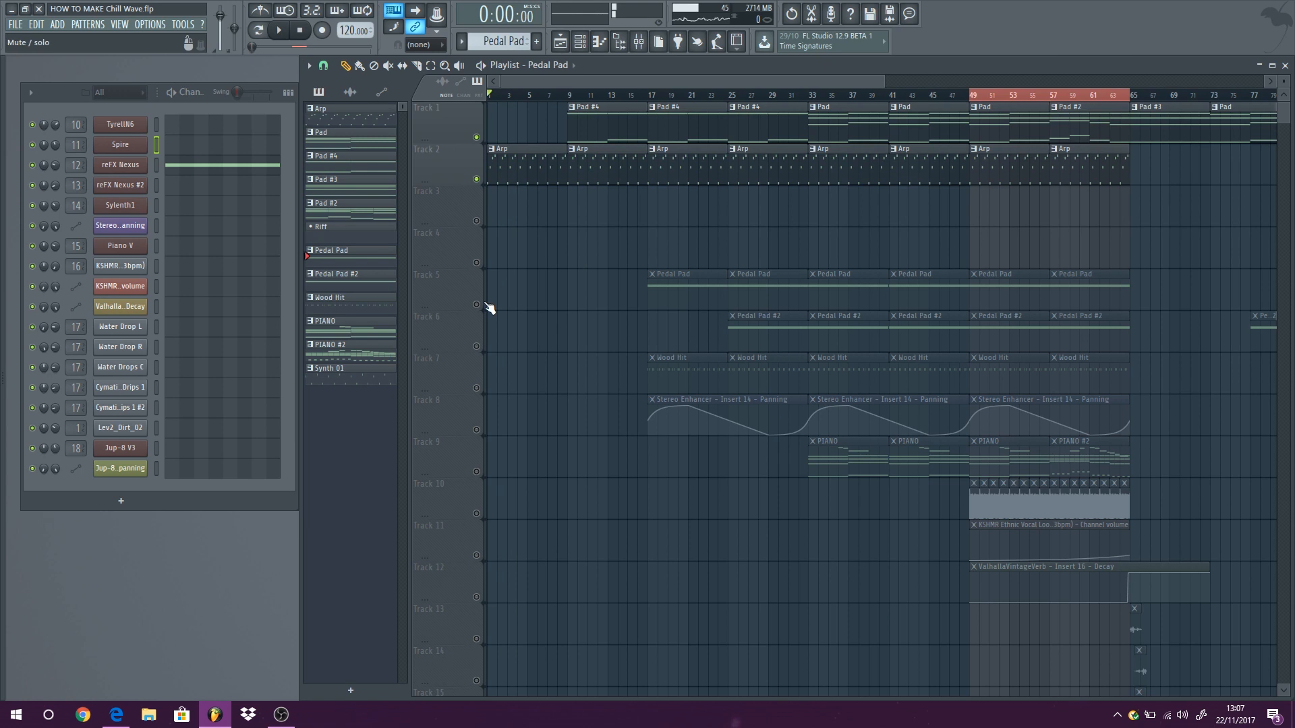
double_click(676, 284)
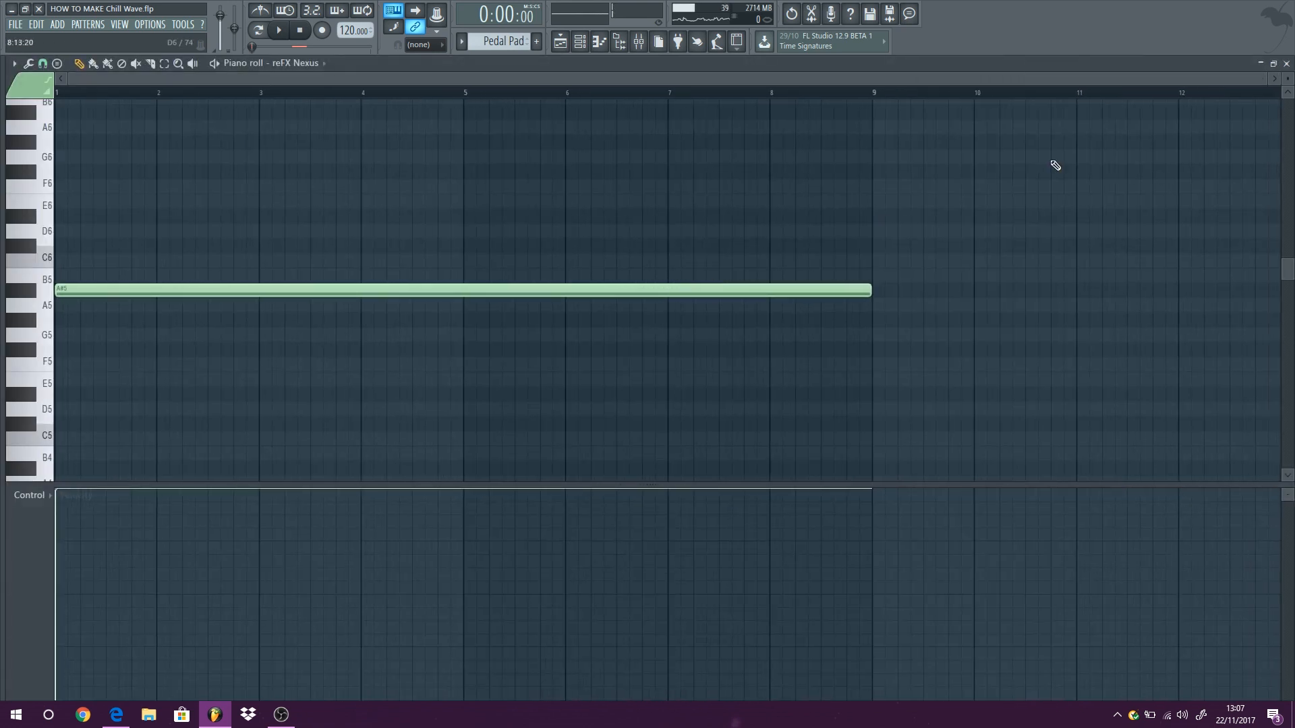
left_click(1286, 62)
left_click(278, 30)
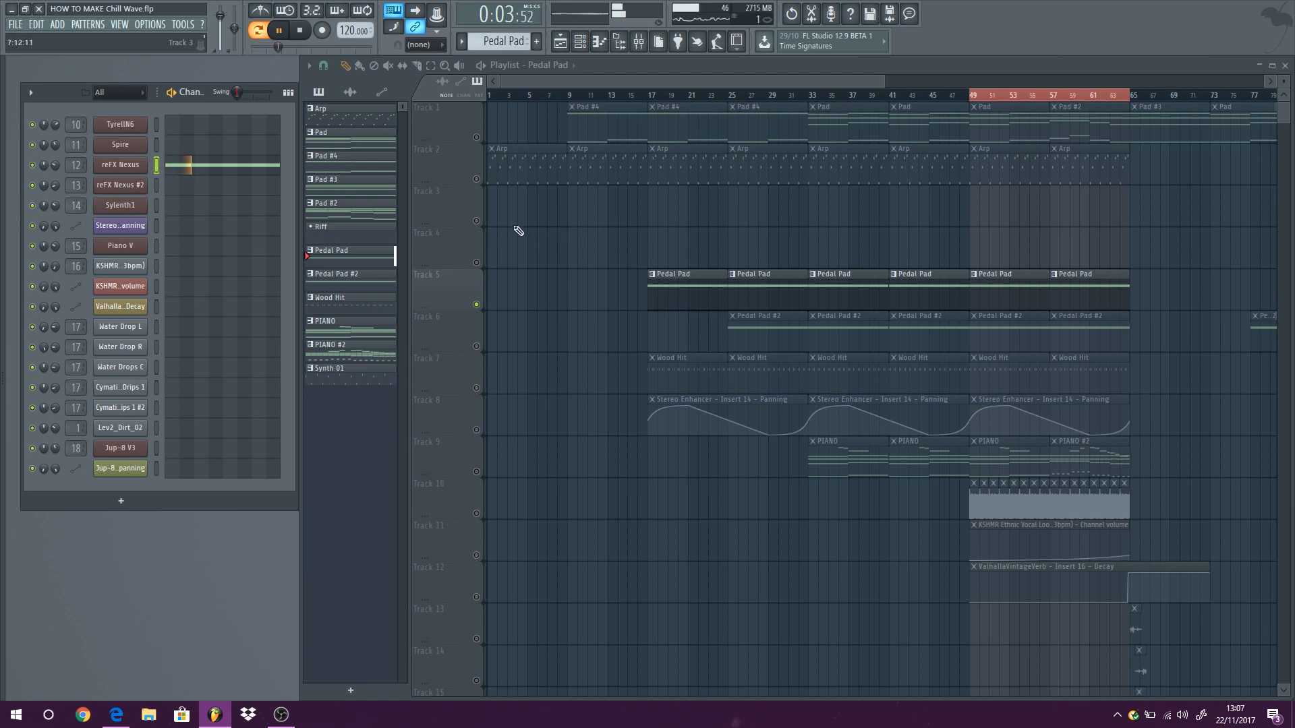
Step: Inspect the Pedal Pad's reFX Nexus preset and check mixer Insert 12 for effects
left_click(137, 170)
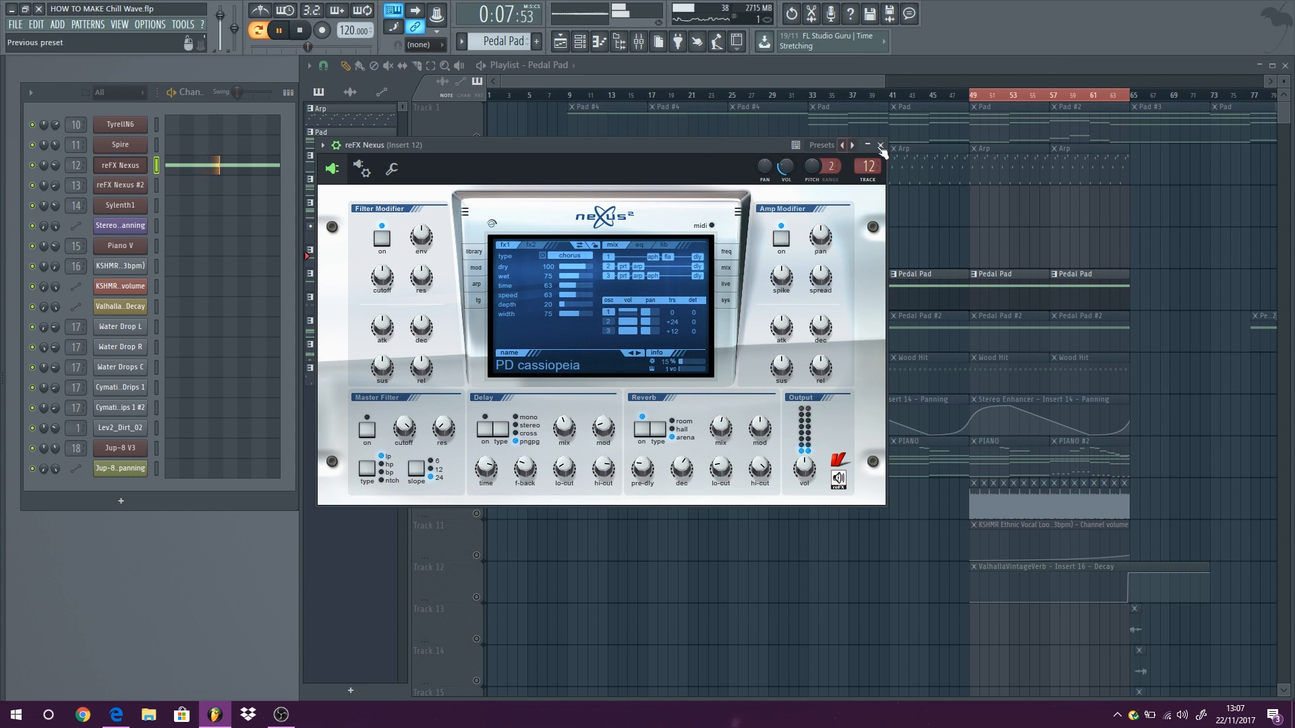
left_click(880, 145)
left_click(300, 29)
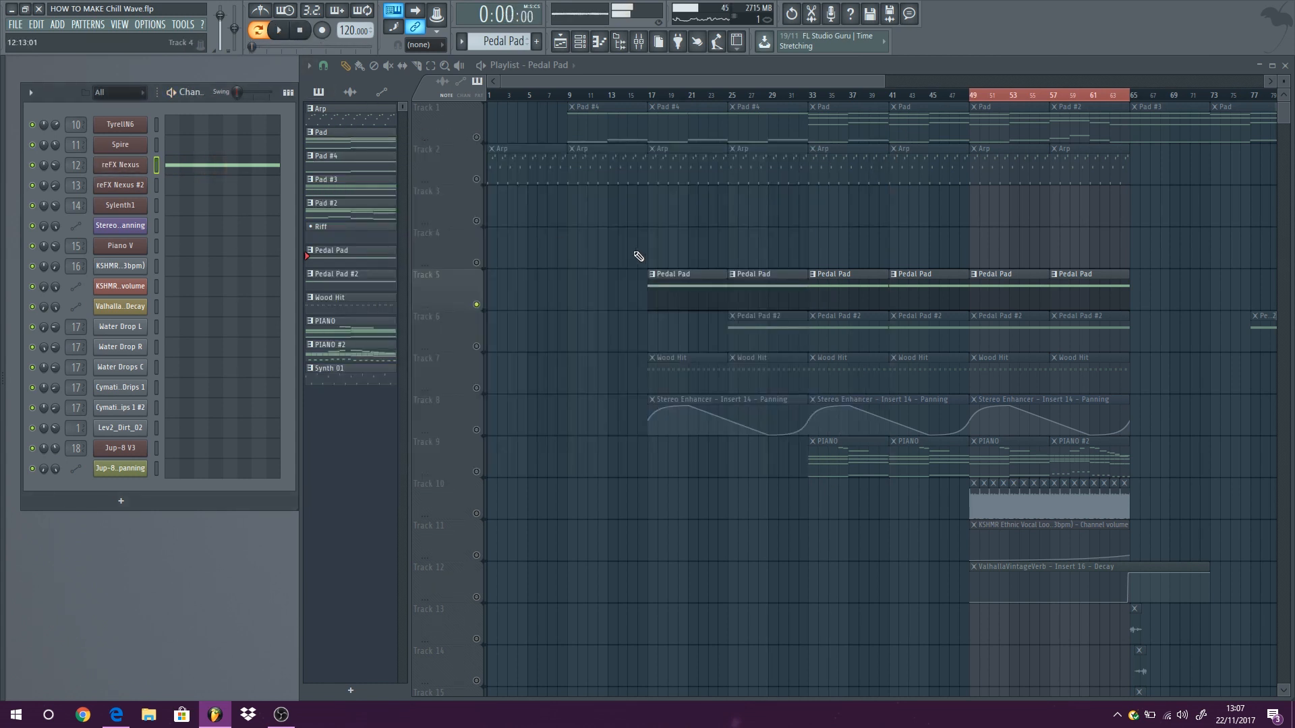
double_click(76, 164)
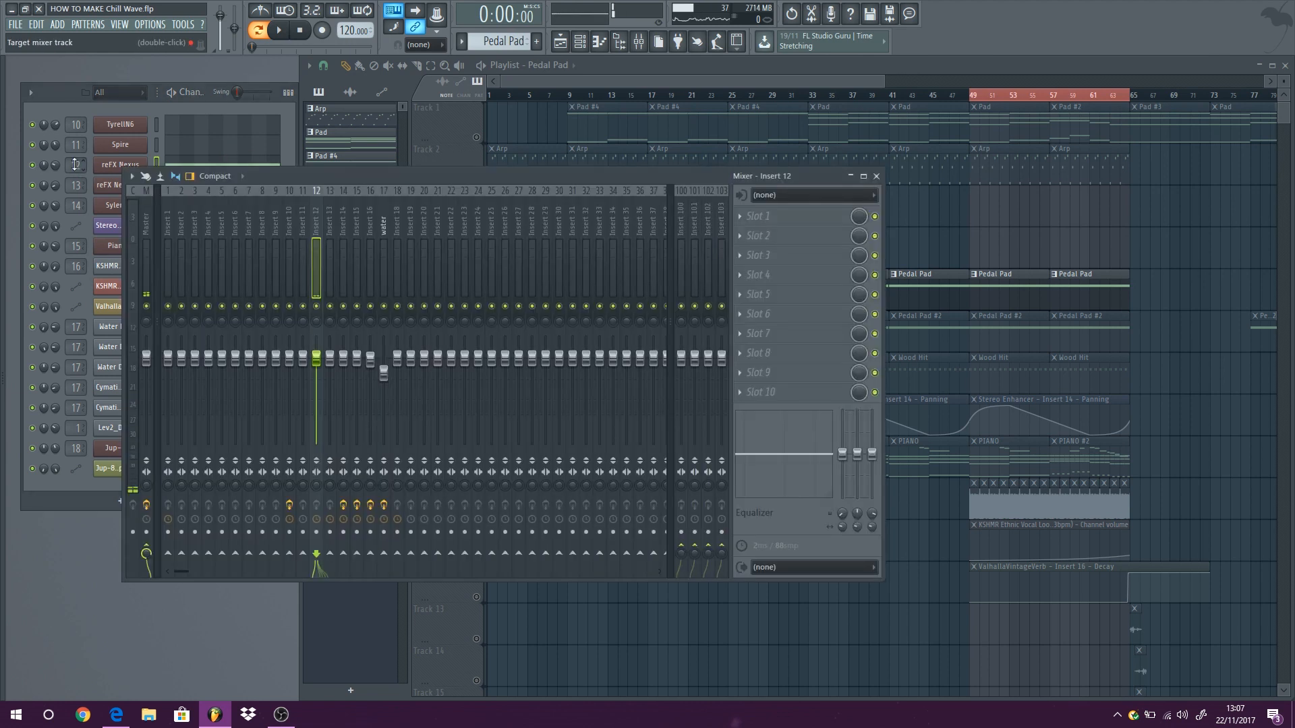
left_click(872, 177)
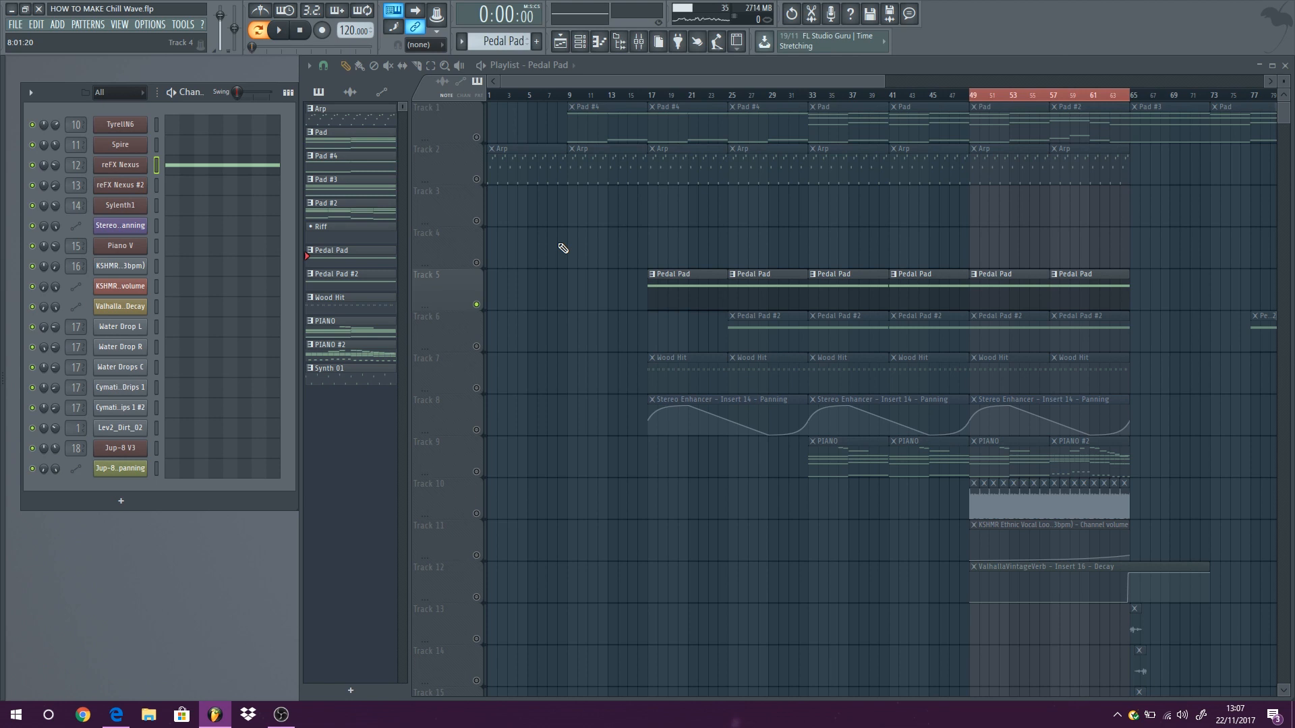
Step: Solo Track 6, select the Pedal Pad #2 pattern and view the preset in its reFX Nexus #2 synth
key("space")
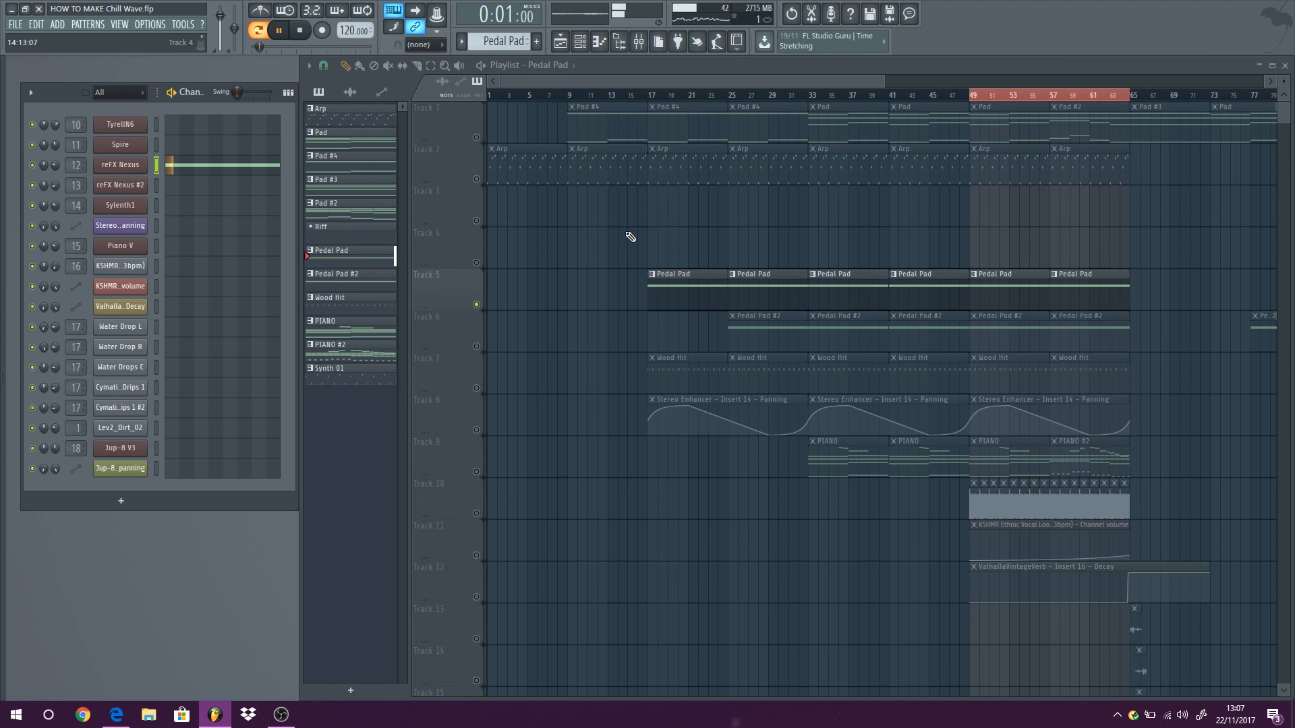
left_click(478, 347)
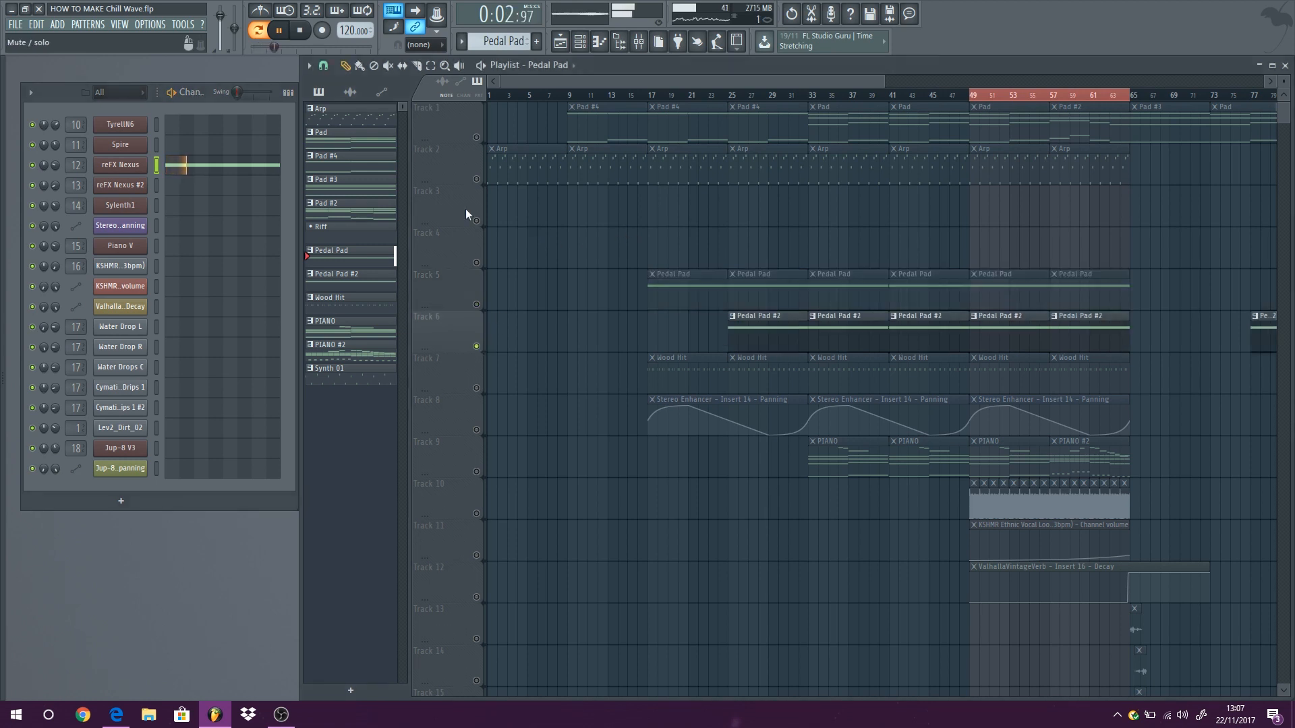
key("space")
left_click(742, 336)
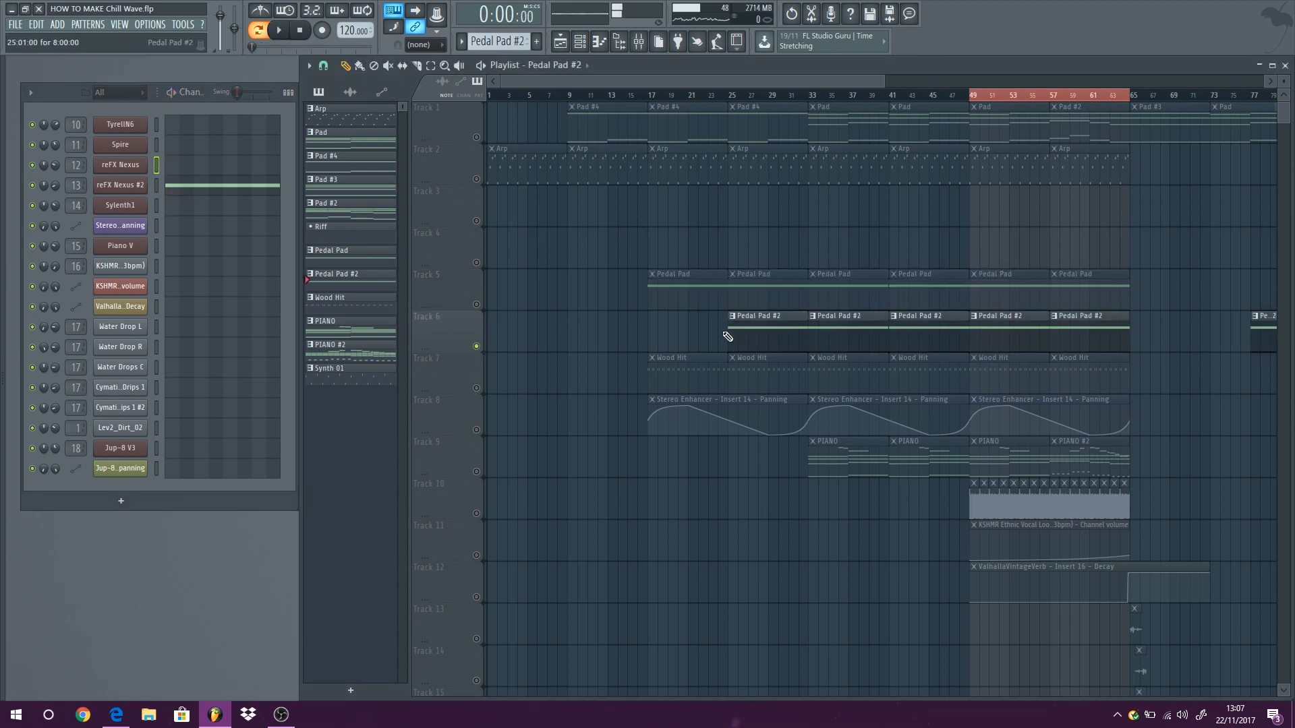
left_click(132, 187)
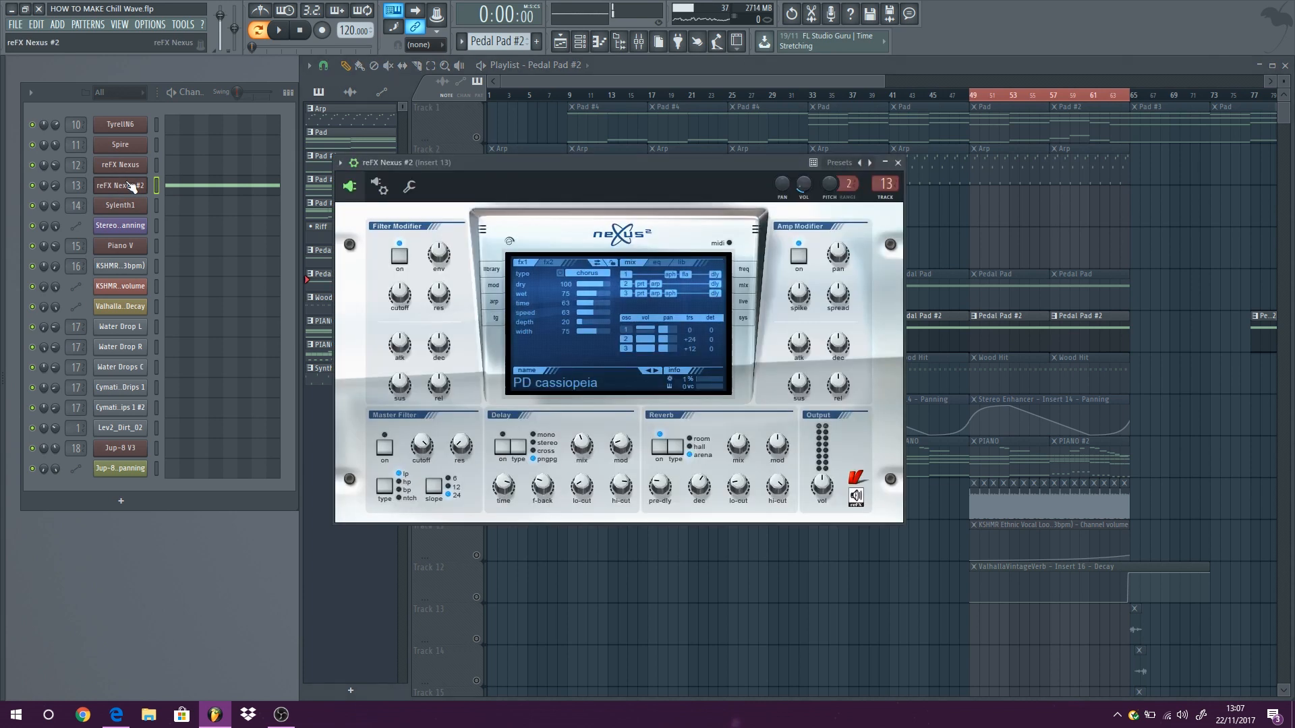
left_click(897, 162)
Step: Select the Pedal Pad pattern again and audition it while viewing its reFX Nexus oscillator settings
left_click(782, 289)
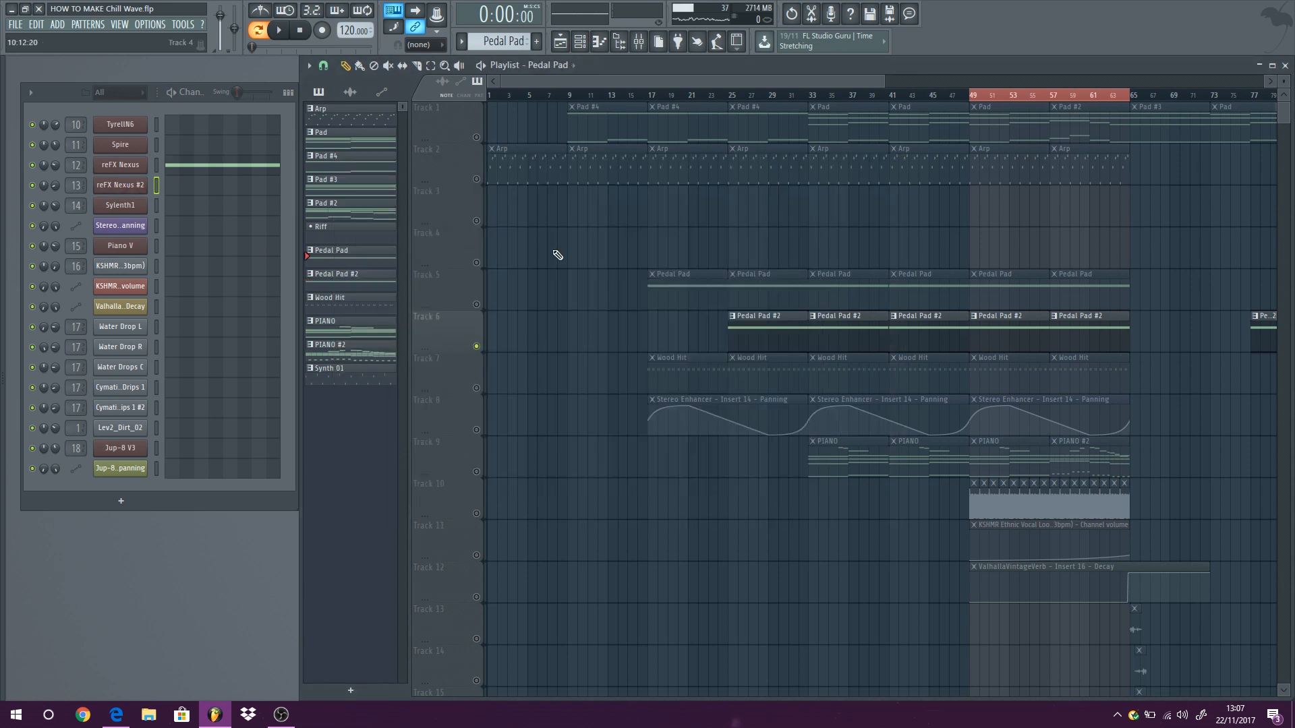
left_click(121, 165)
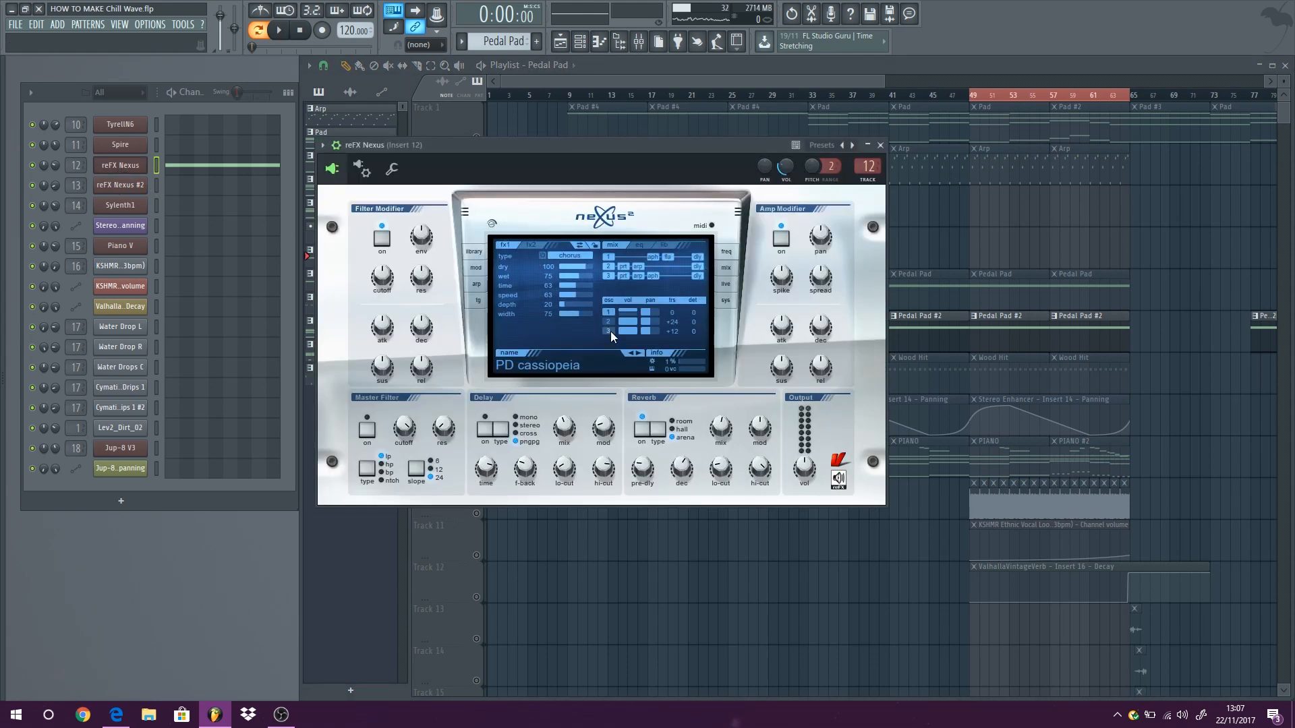
left_click(283, 29)
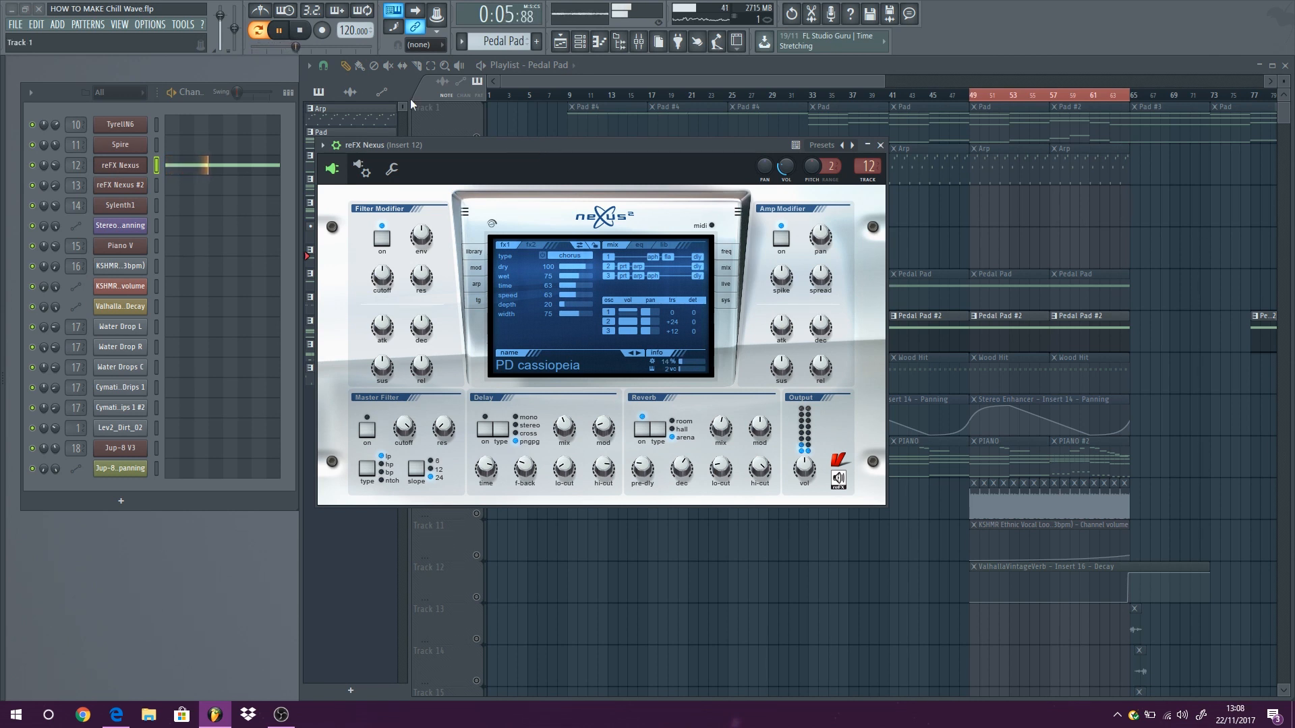
left_click(301, 31)
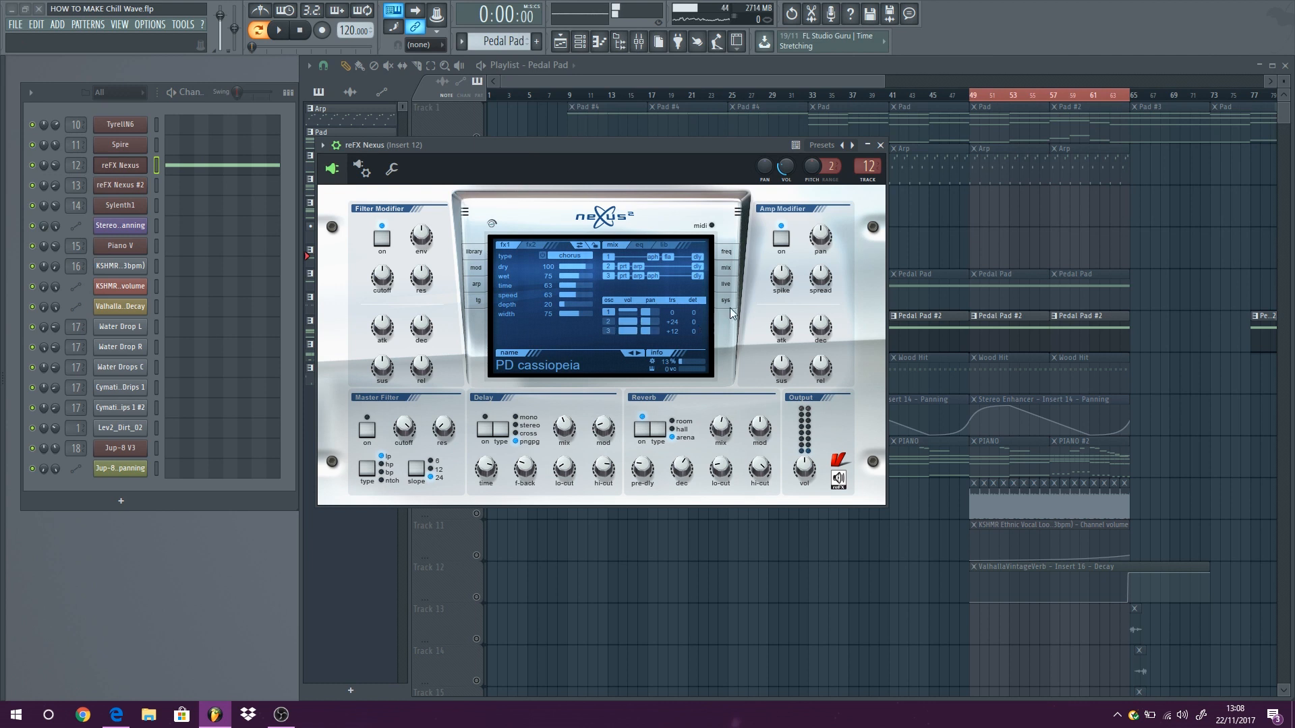
left_click(880, 145)
Step: Examine the oscillator settings in Pedal Pad #2's reFX Nexus #2 and audition the pattern
left_click(748, 317)
left_click(134, 197)
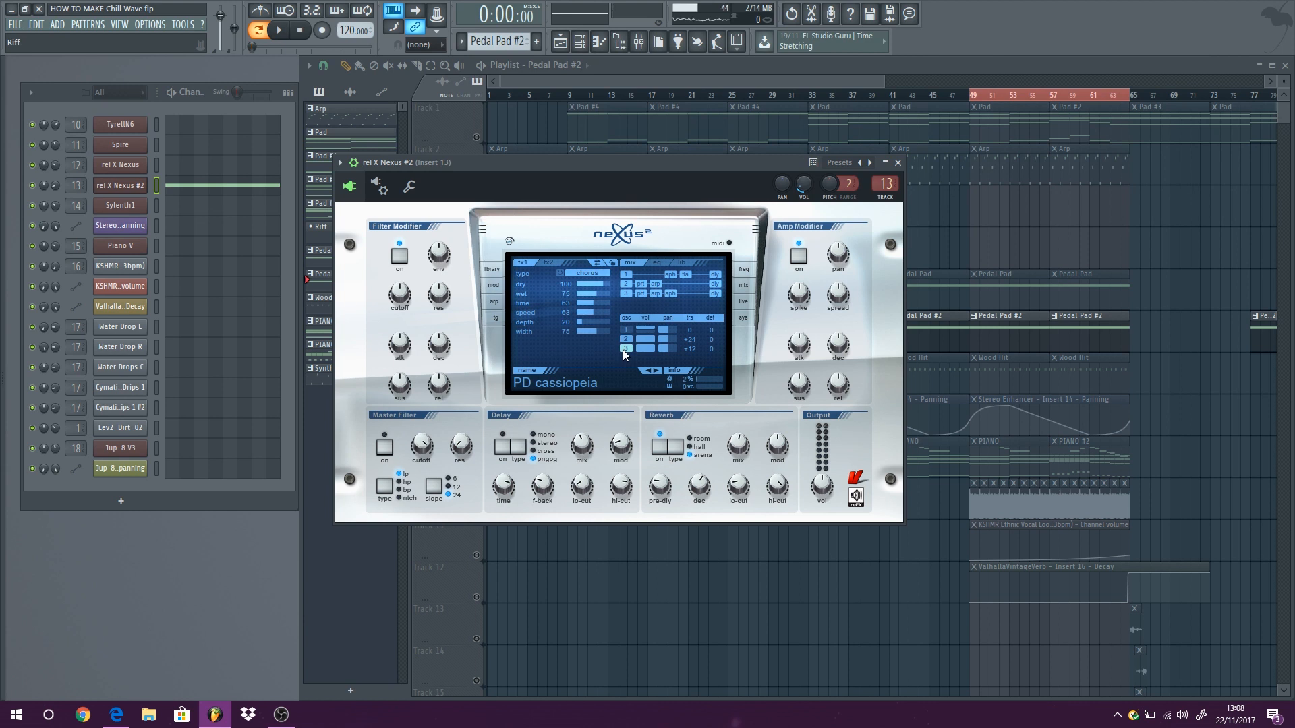
left_click(898, 162)
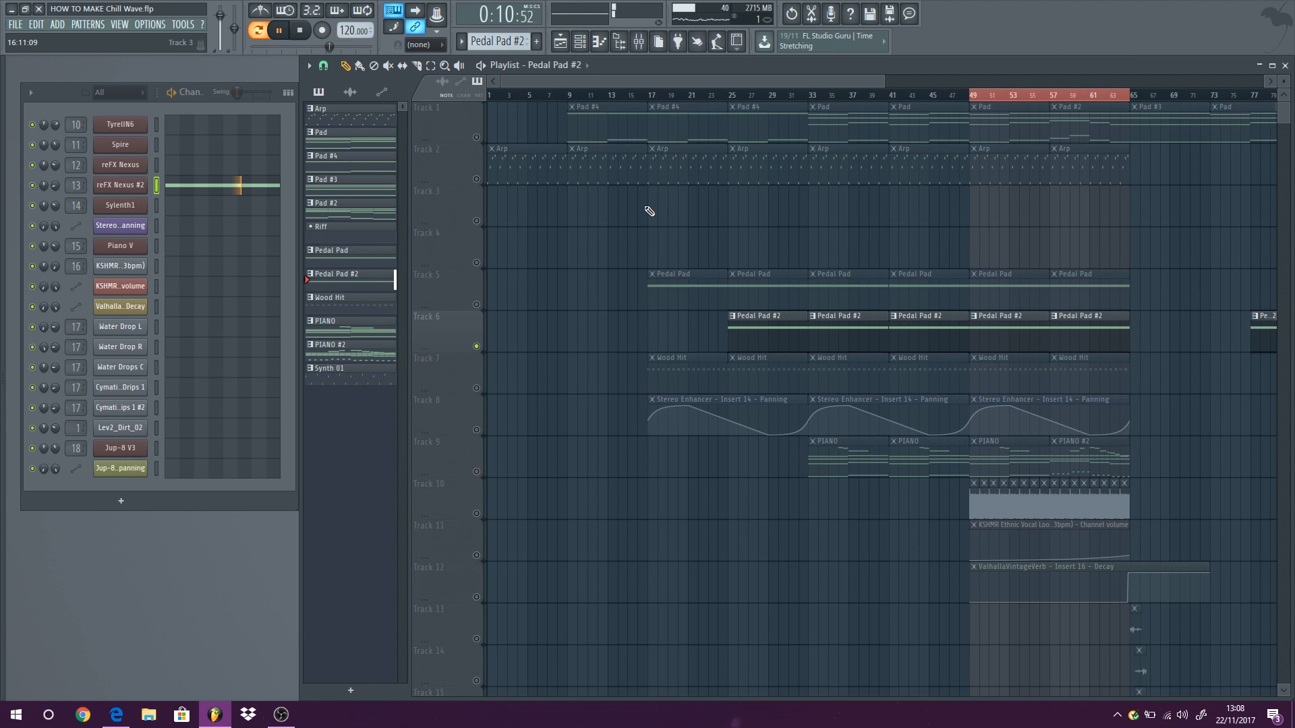
left_click(301, 30)
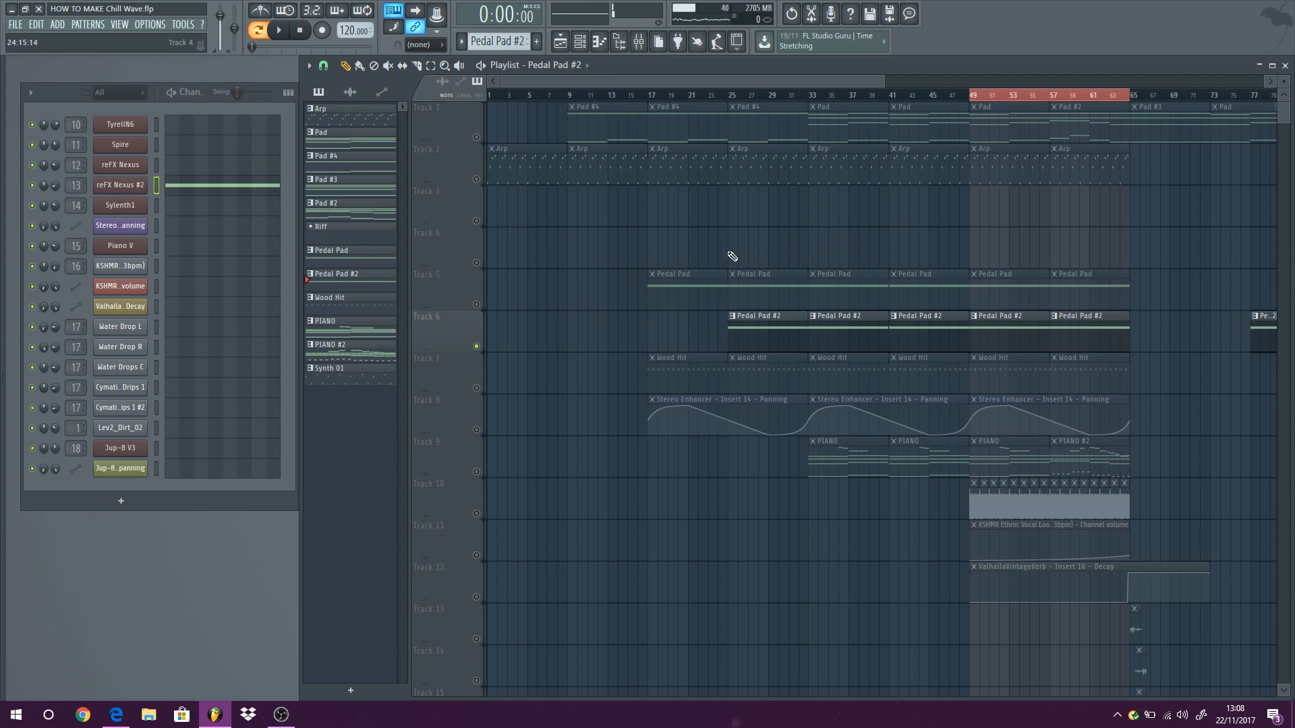
Step: Check mixer Inserts 13 and 12 for effects on the two pedal pads
key("F9")
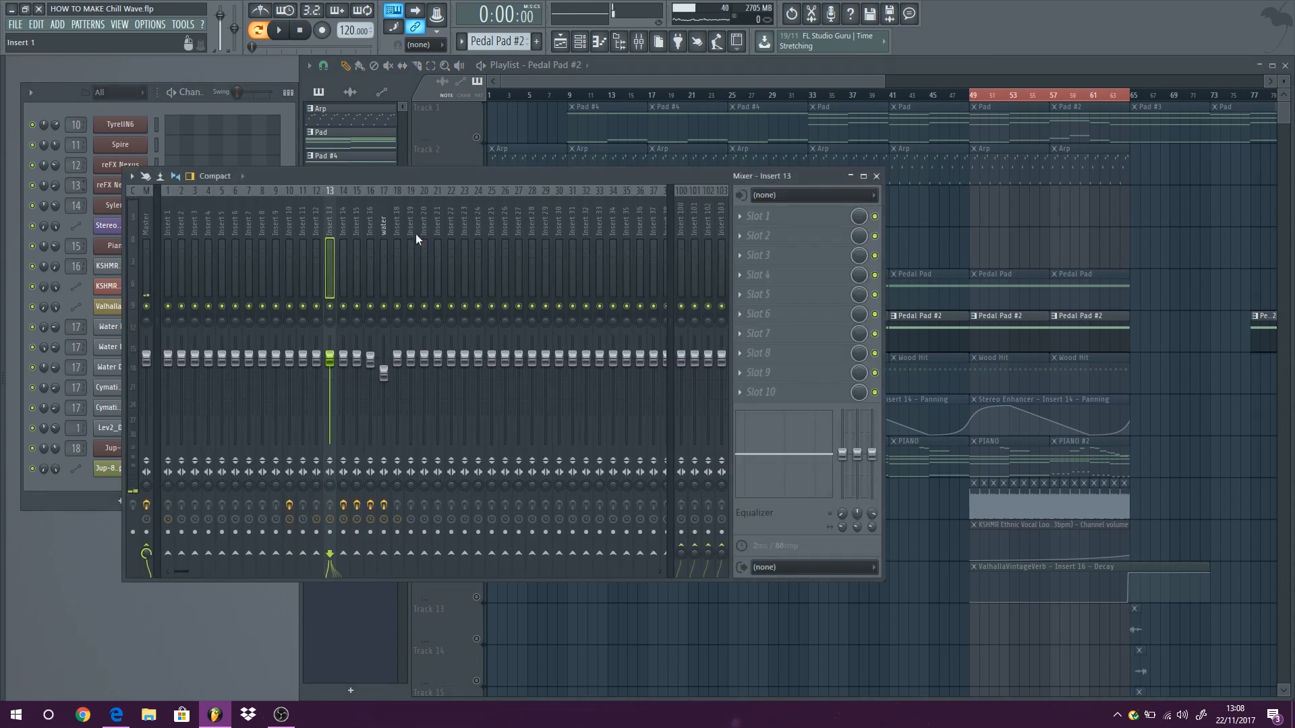
left_click(314, 220)
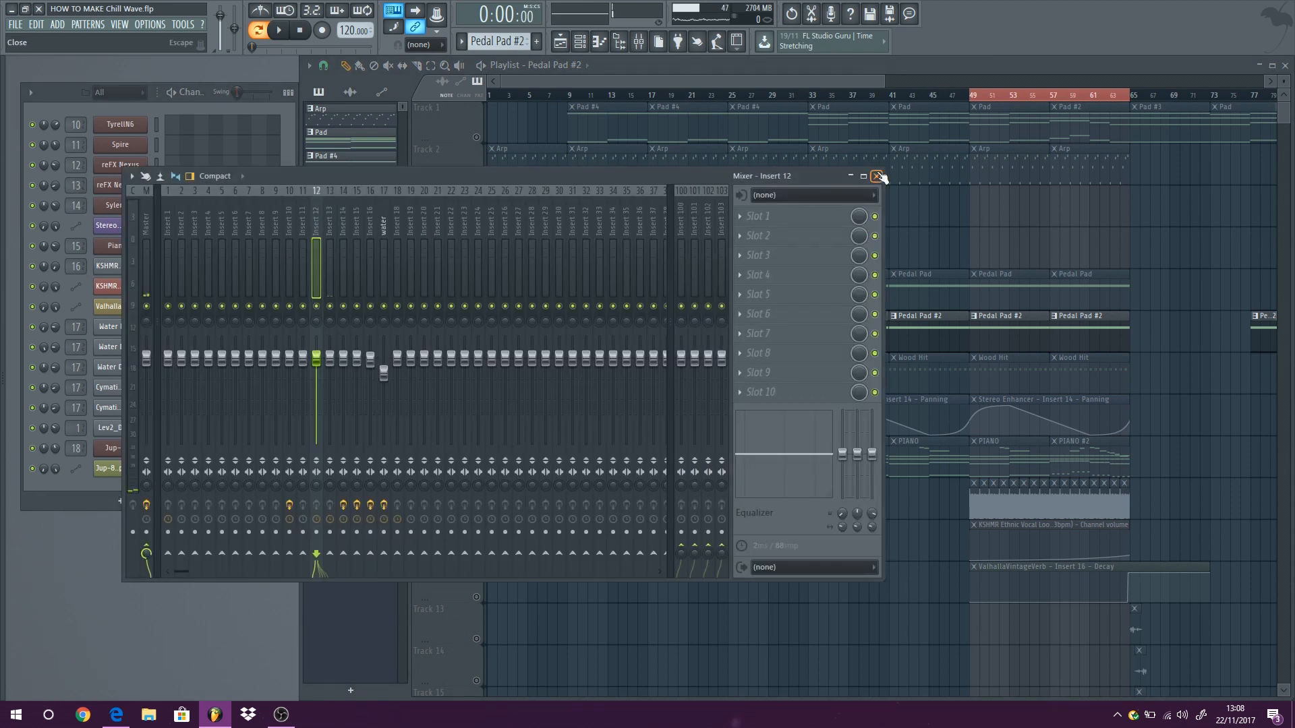
left_click(876, 176)
Step: Solo Track 7 and audition the Wood Hit pattern while viewing the arpeggiator settings in its Sylenth1 synth
left_click(697, 375)
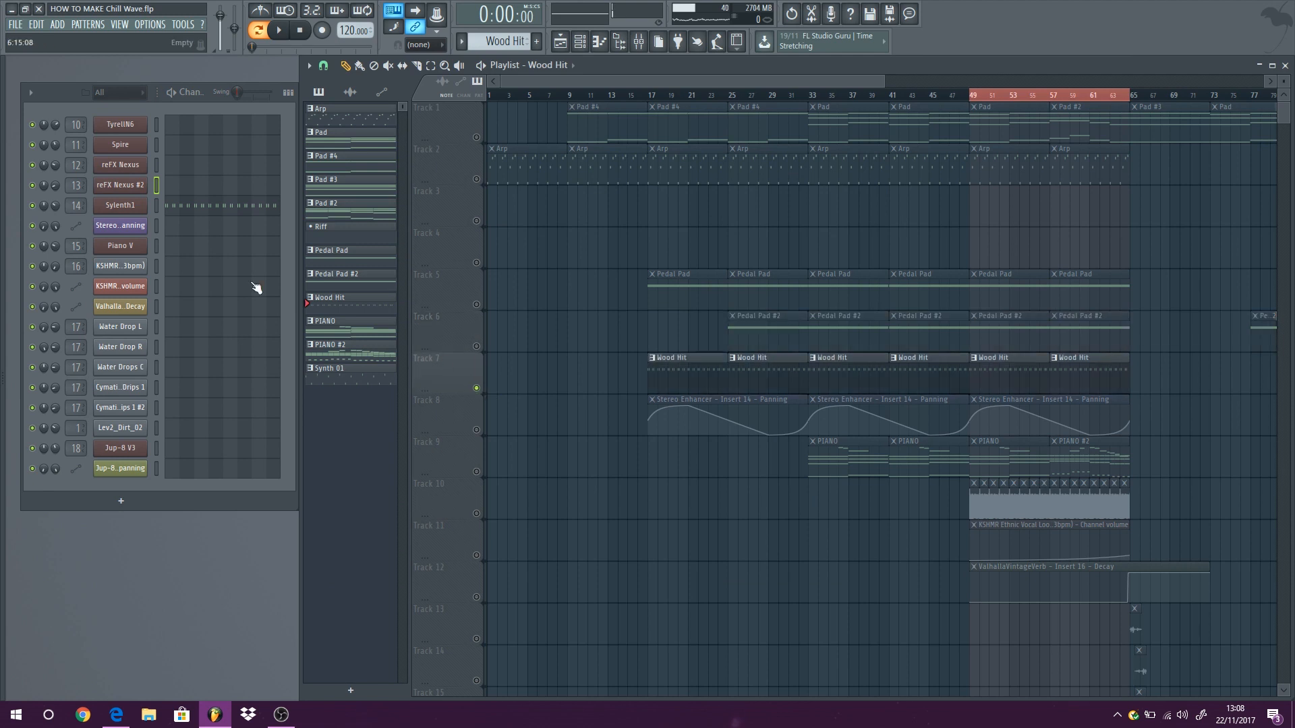
left_click(120, 205)
mouse_move(505, 123)
left_mouse_down()
mouse_move(488, 136)
mouse_move(511, 131)
left_mouse_up()
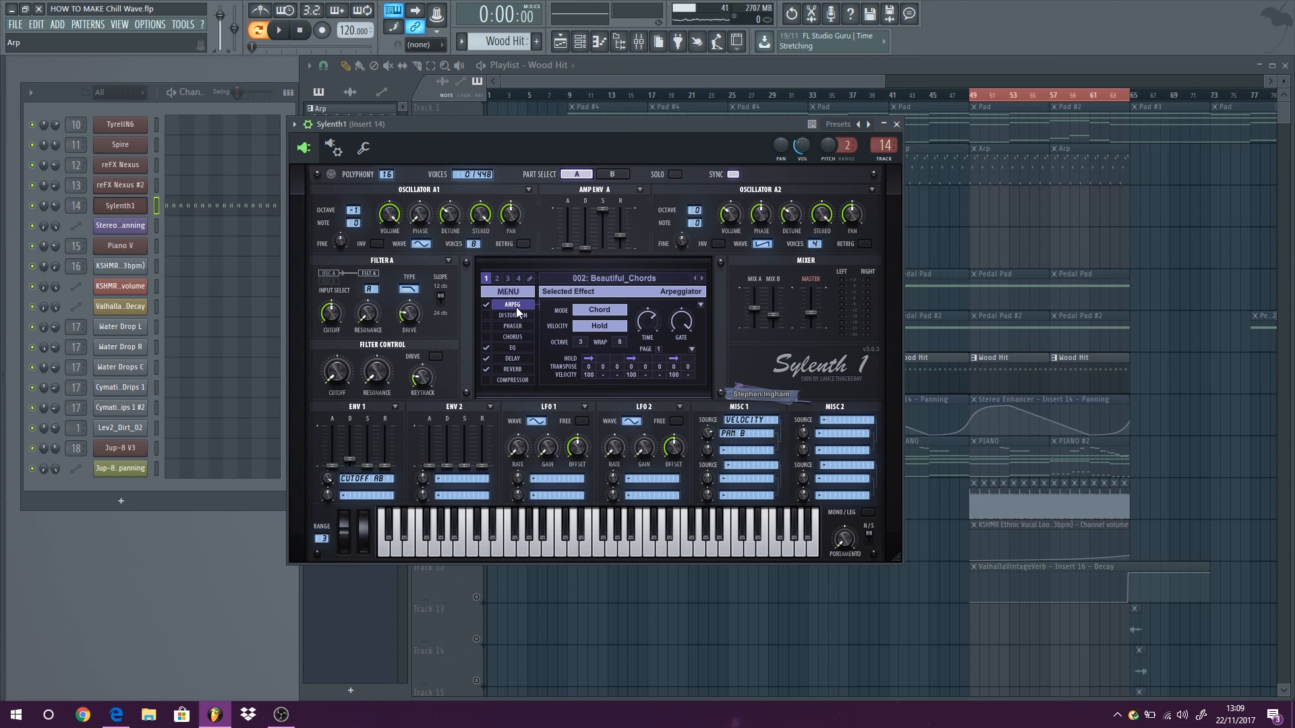
key("space")
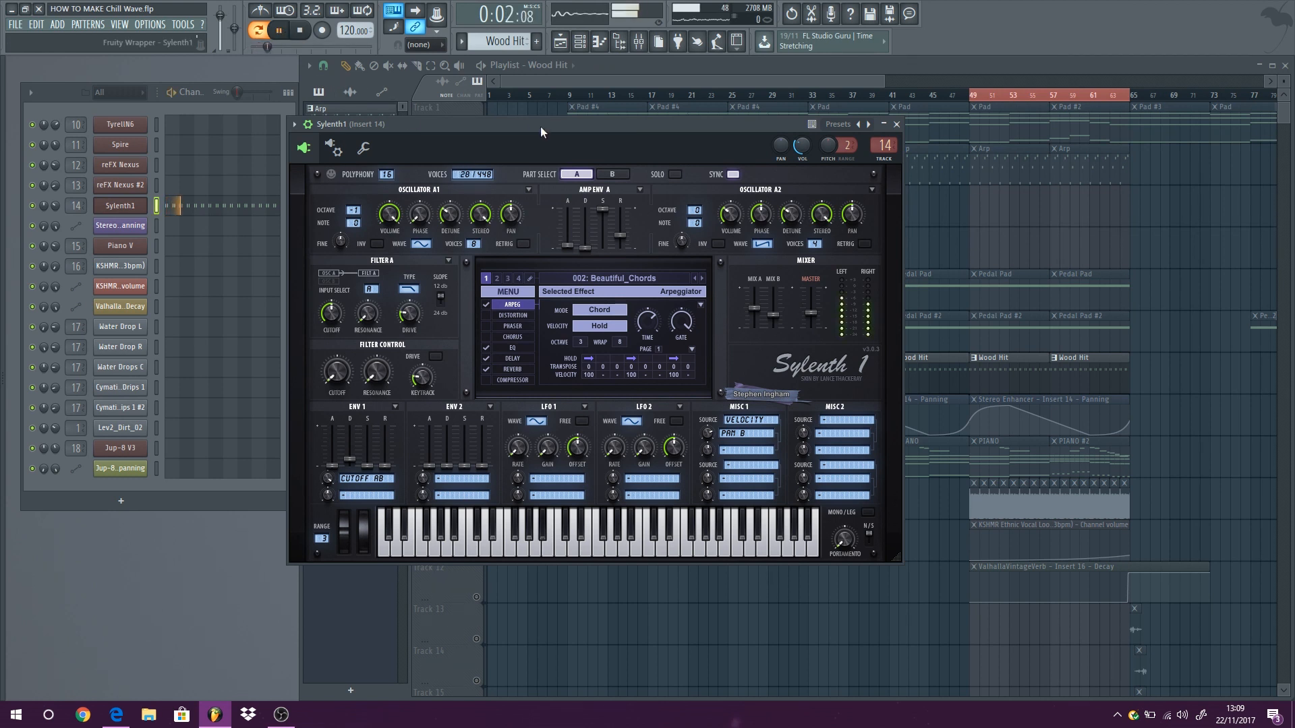
Step: Check the ValhallaRoom and Fruity Stereo Enhancer settings on mixer Insert 14, and close the effect, mixer and Sylenth1 windows
double_click(883, 146)
left_click(789, 296)
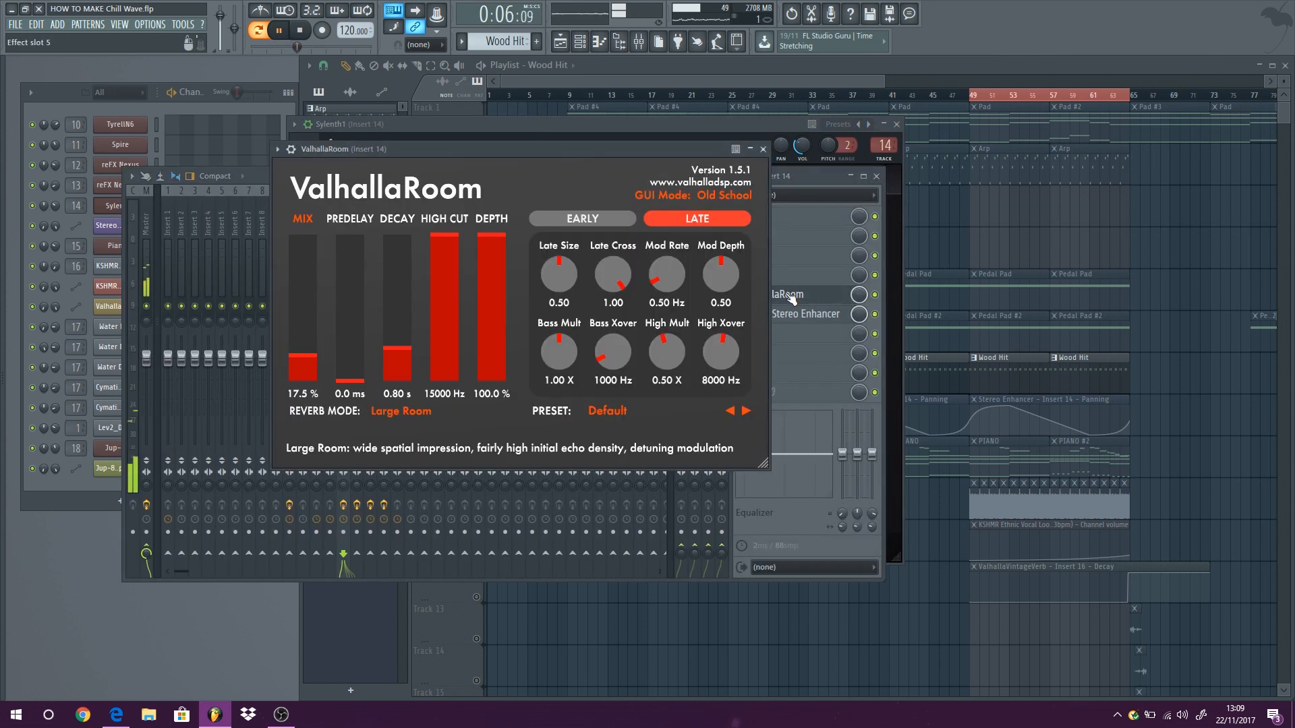
left_click(765, 150)
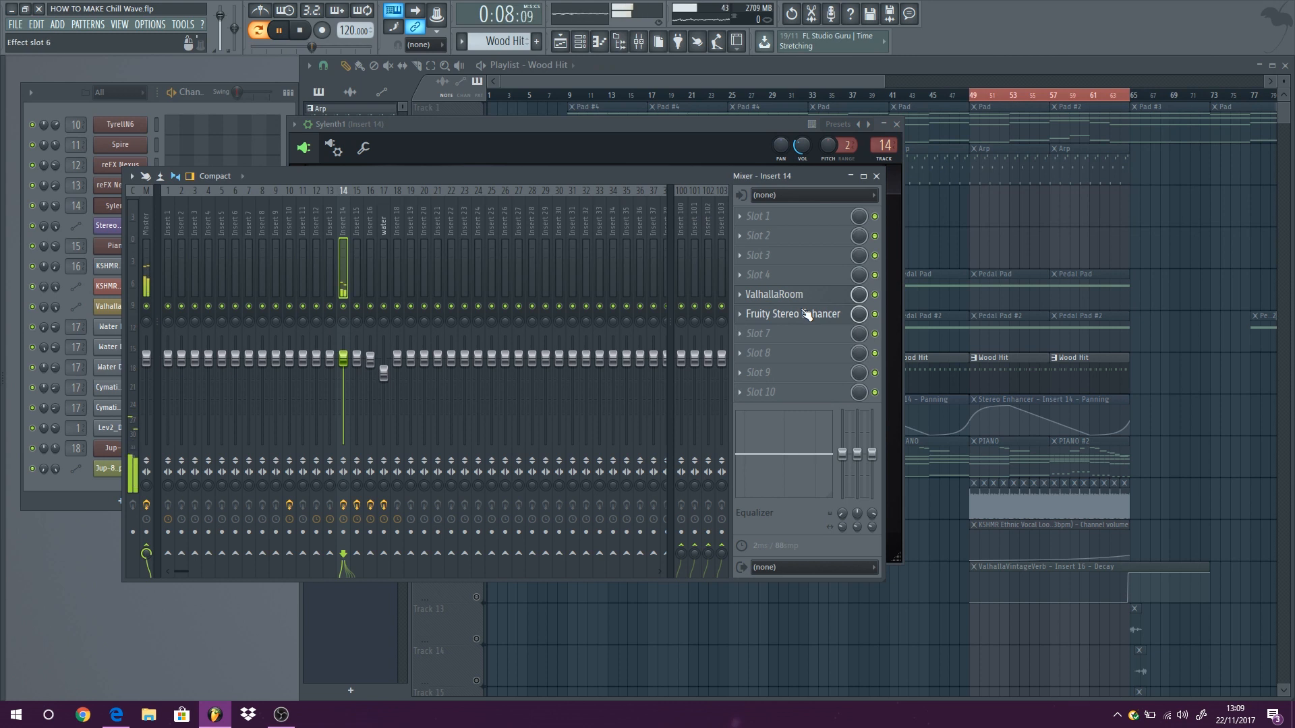
left_click(808, 315)
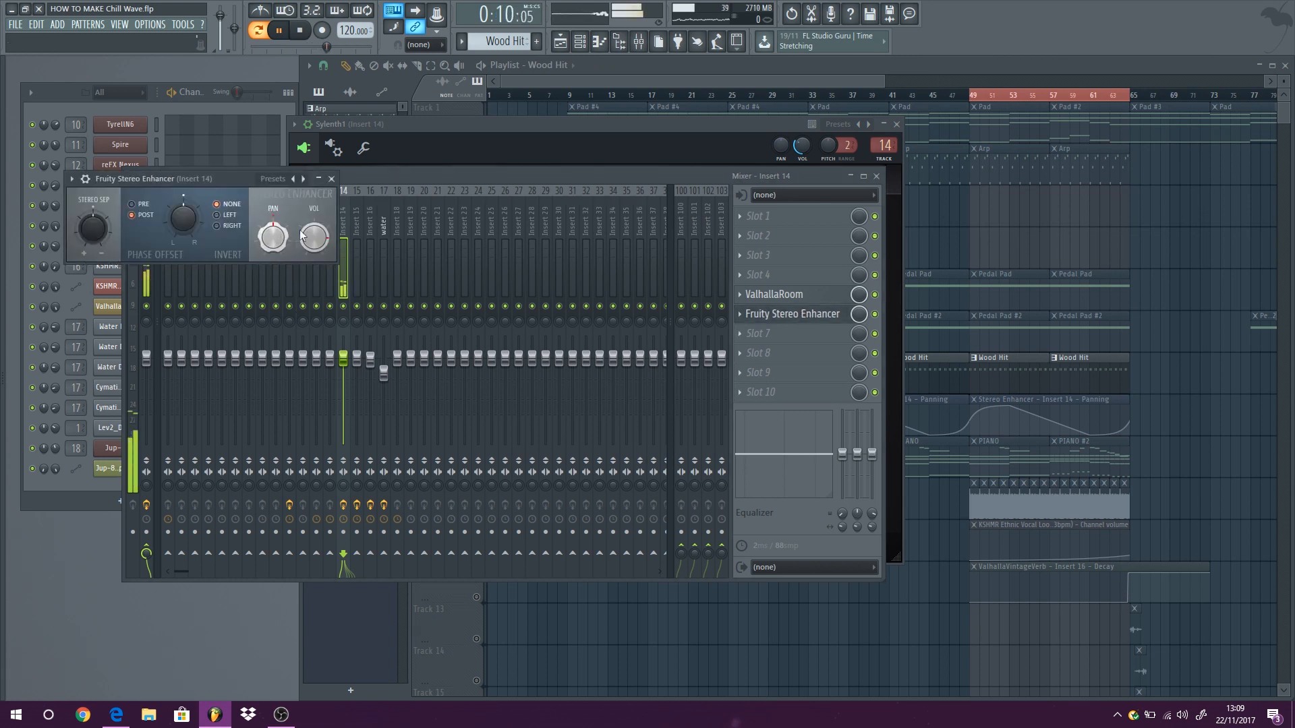
left_click(879, 176)
left_click(877, 176)
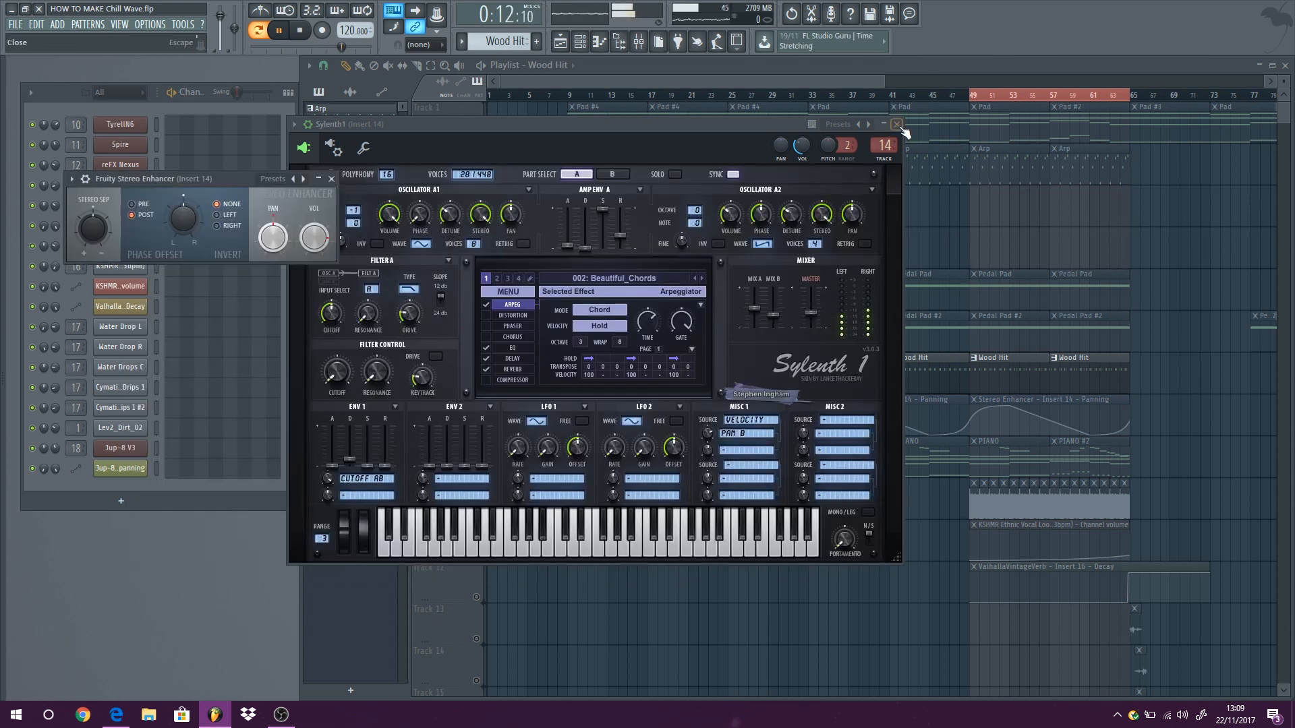
left_click(896, 124)
left_click(332, 178)
Step: Enable Track 8's panning automation alongside Track 7 and audition the Wood Hit part from about bar 17 and bar 25
left_click(462, 403)
left_click(655, 94)
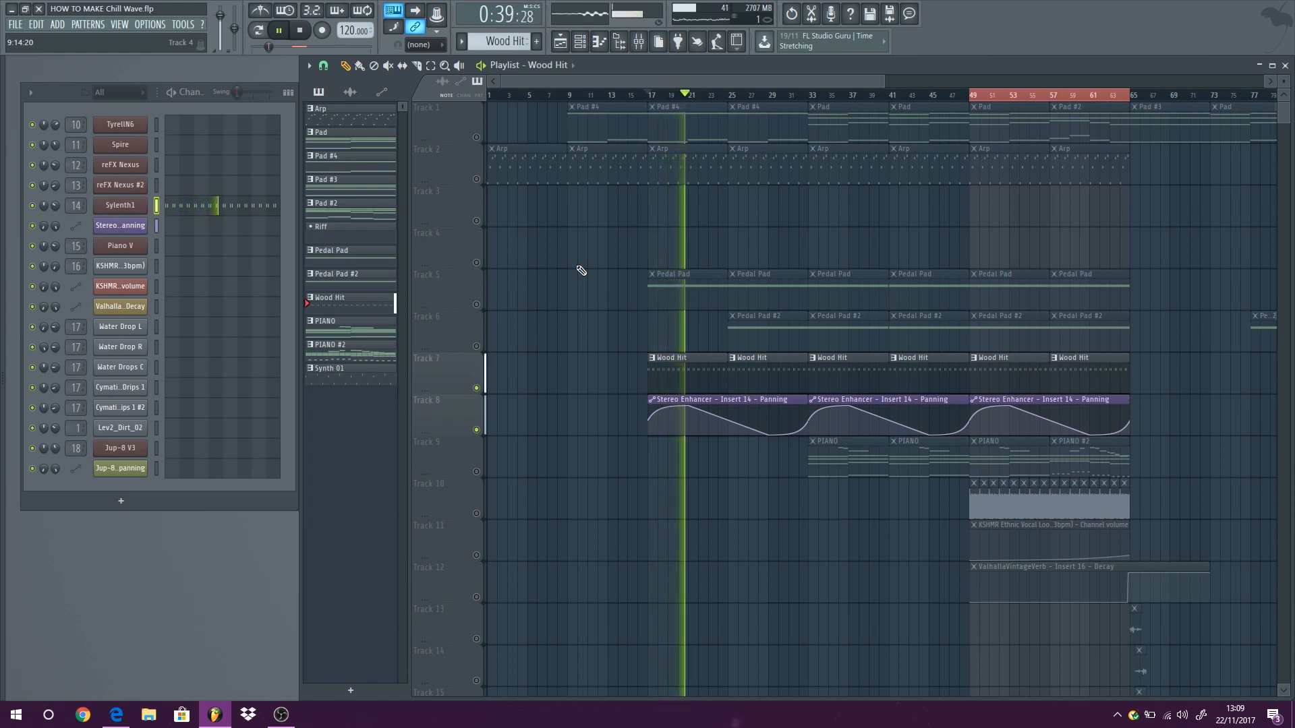
left_click(723, 96)
left_click(304, 31)
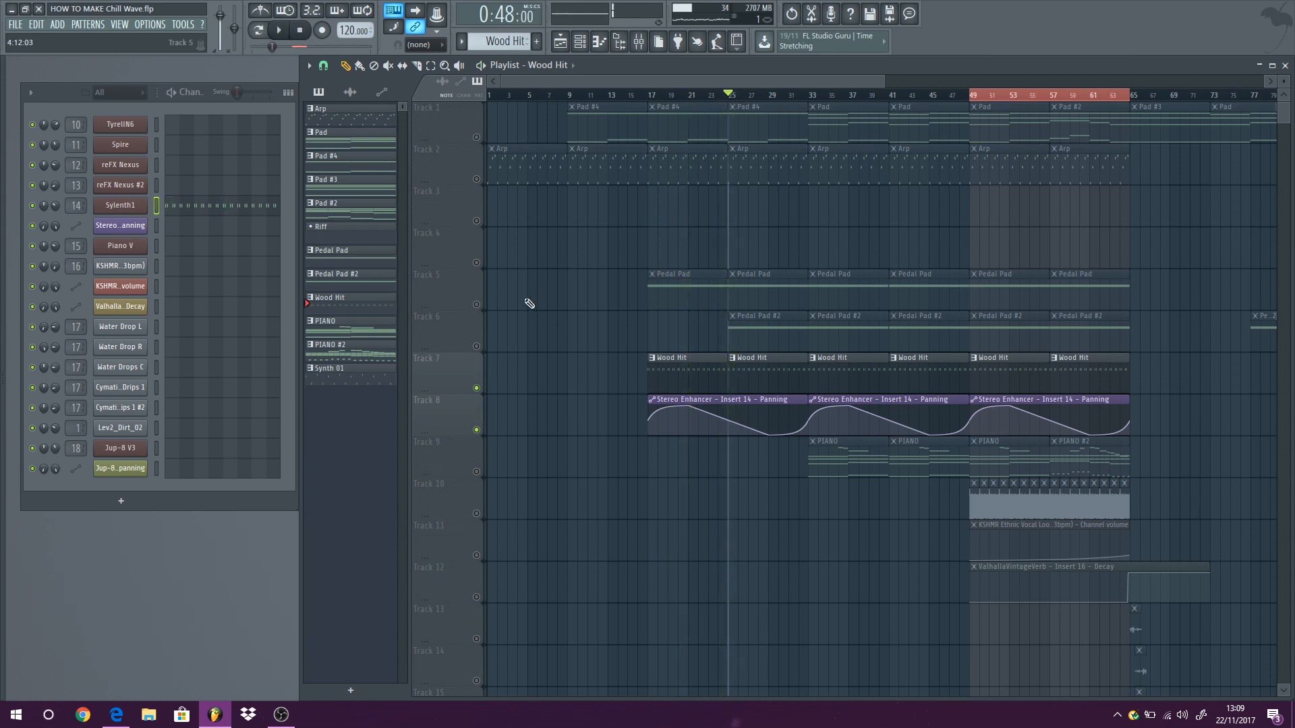
Step: Solo Track 9 and play the PIANO pattern while viewing its Piano V preset and mixer Insert 15
left_click(476, 471)
left_click(830, 441)
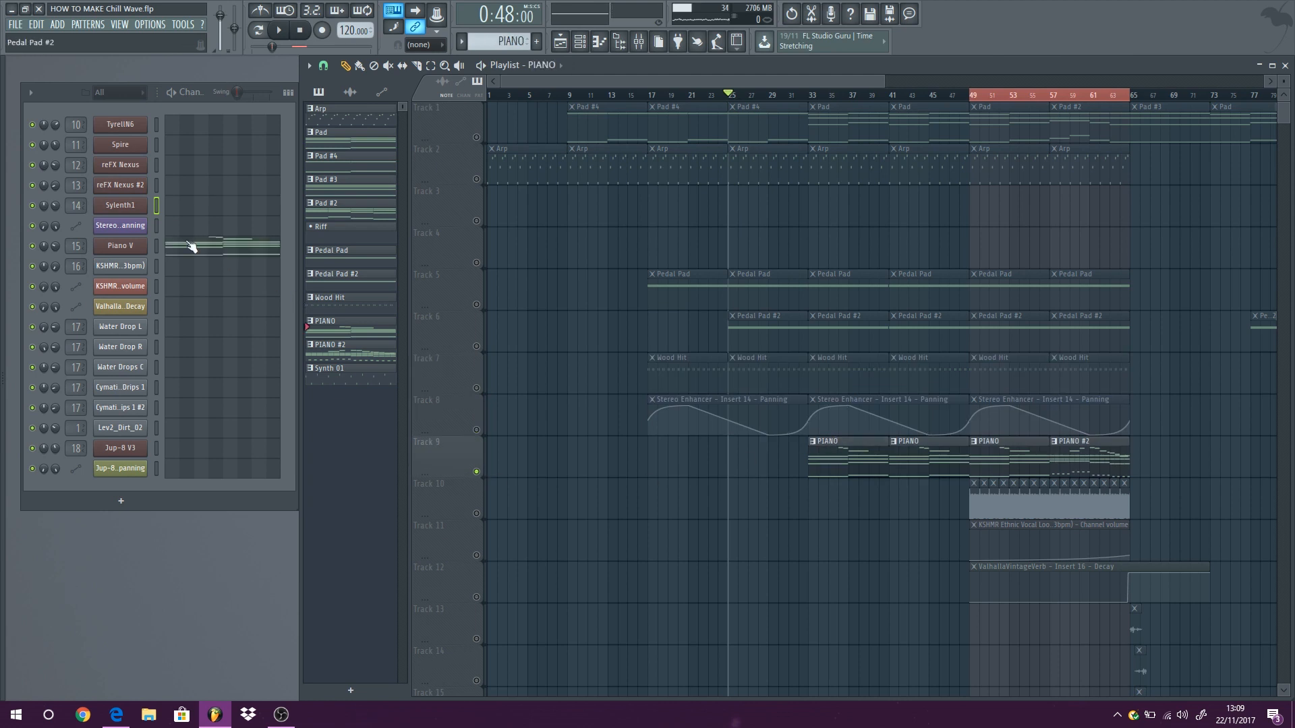
left_click(118, 247)
key("space")
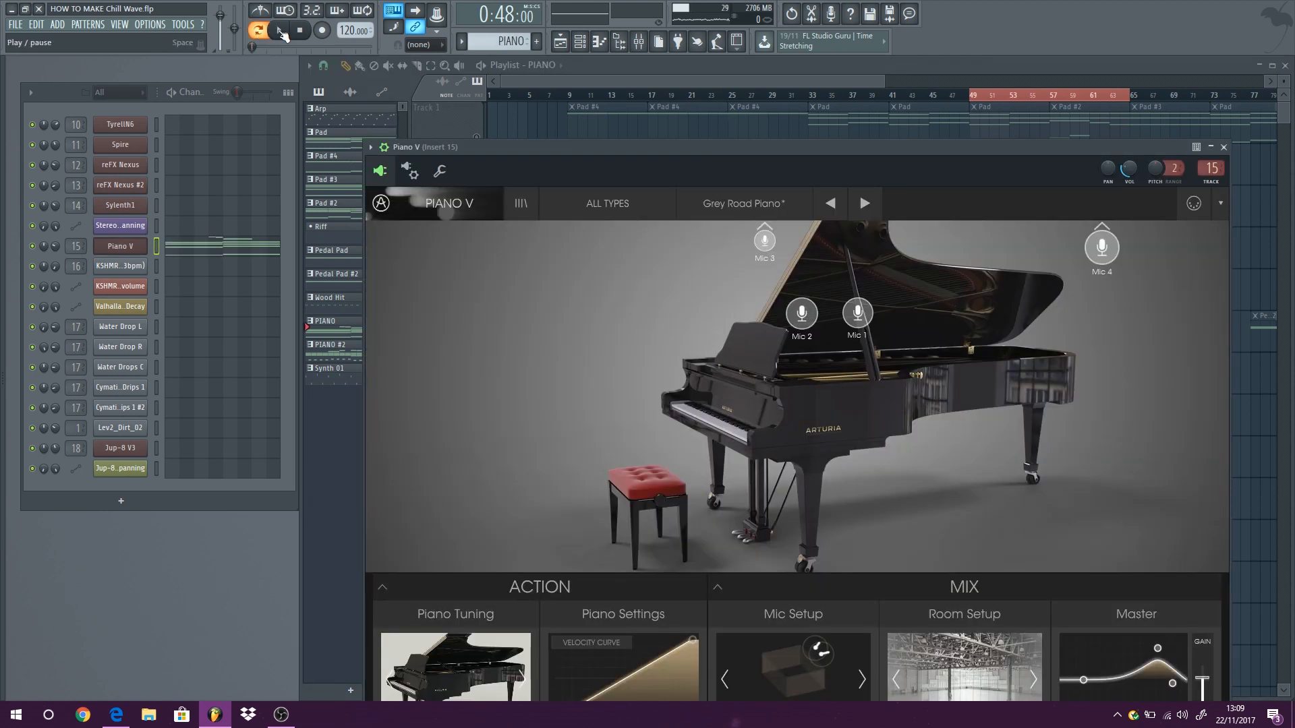
key("F9")
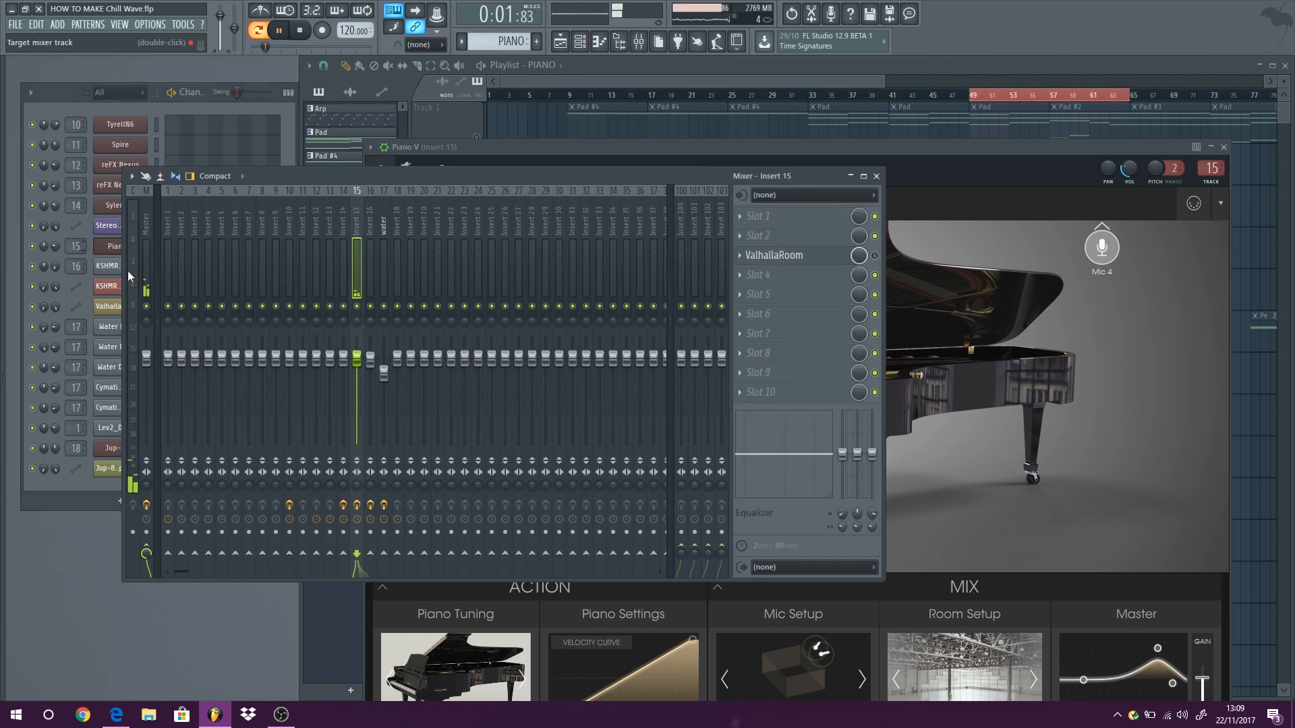
left_click(876, 176)
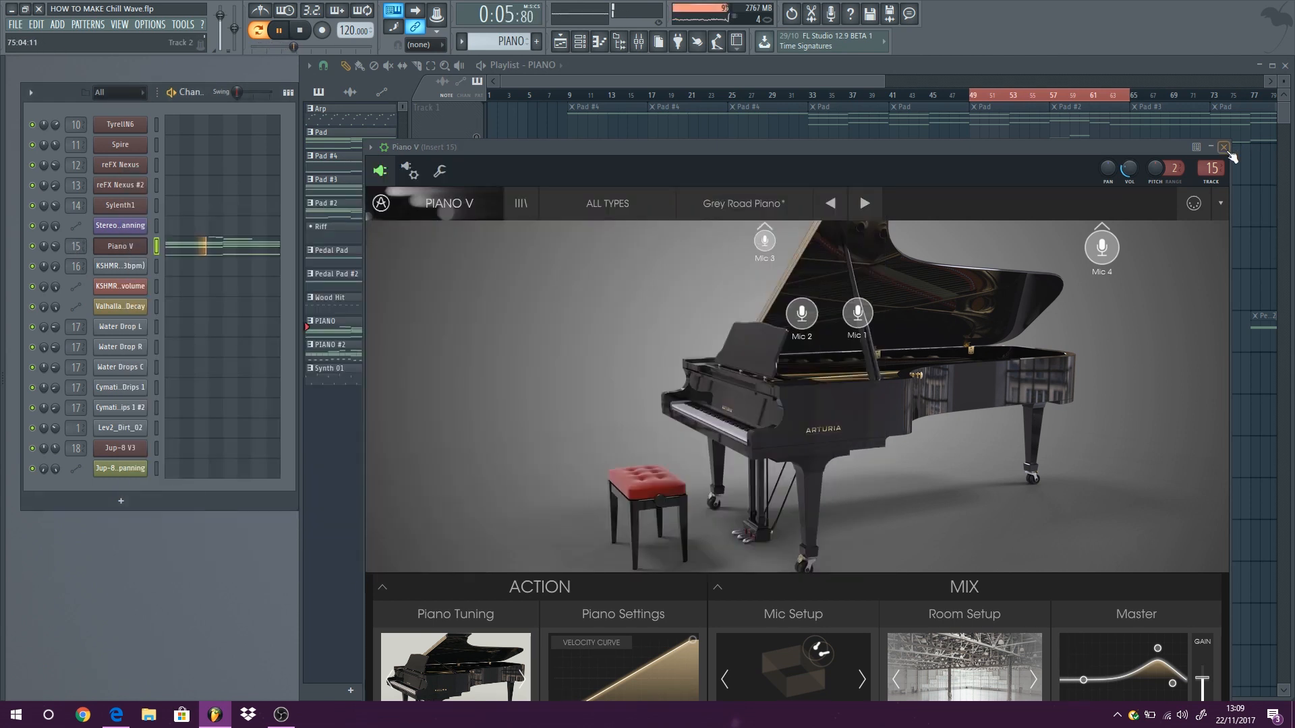
left_click(1224, 147)
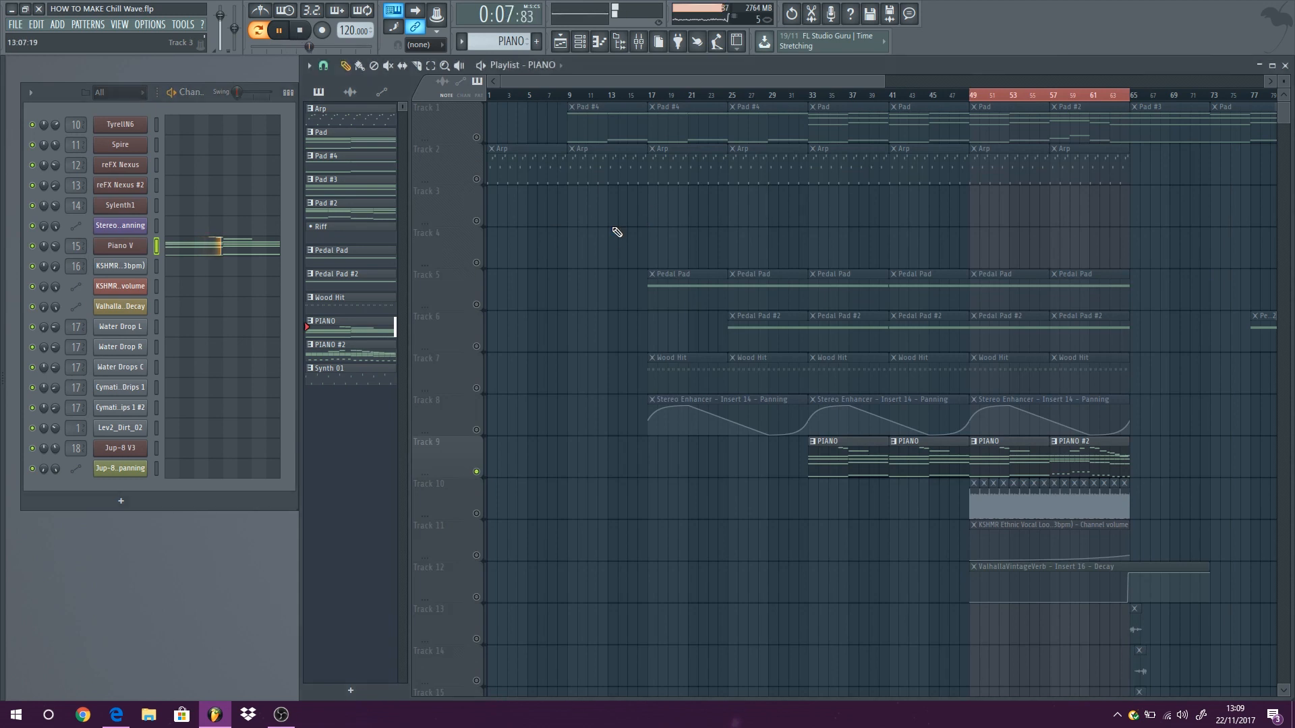
Step: Open the PIANO pattern's Piano V notes in the piano roll, enlarge the note area, and stop playback
right_click(128, 244)
left_click(181, 247)
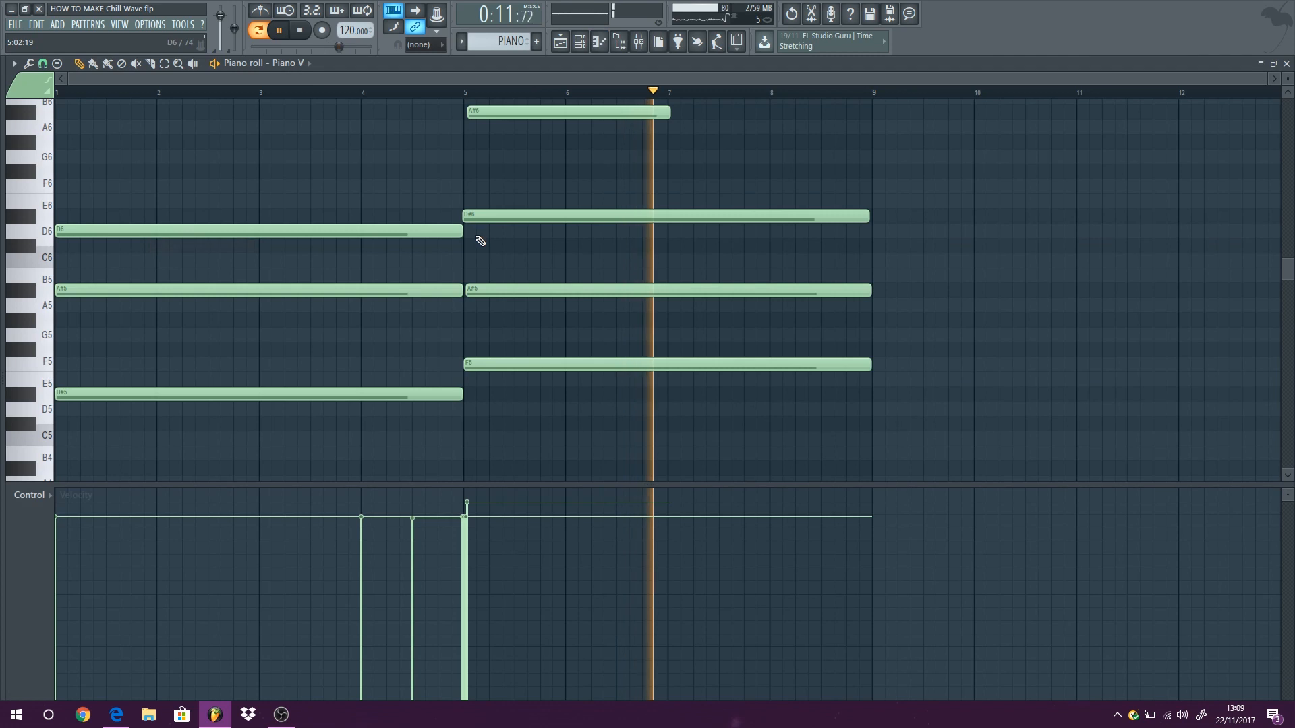
left_click_drag(960, 485, 964, 572)
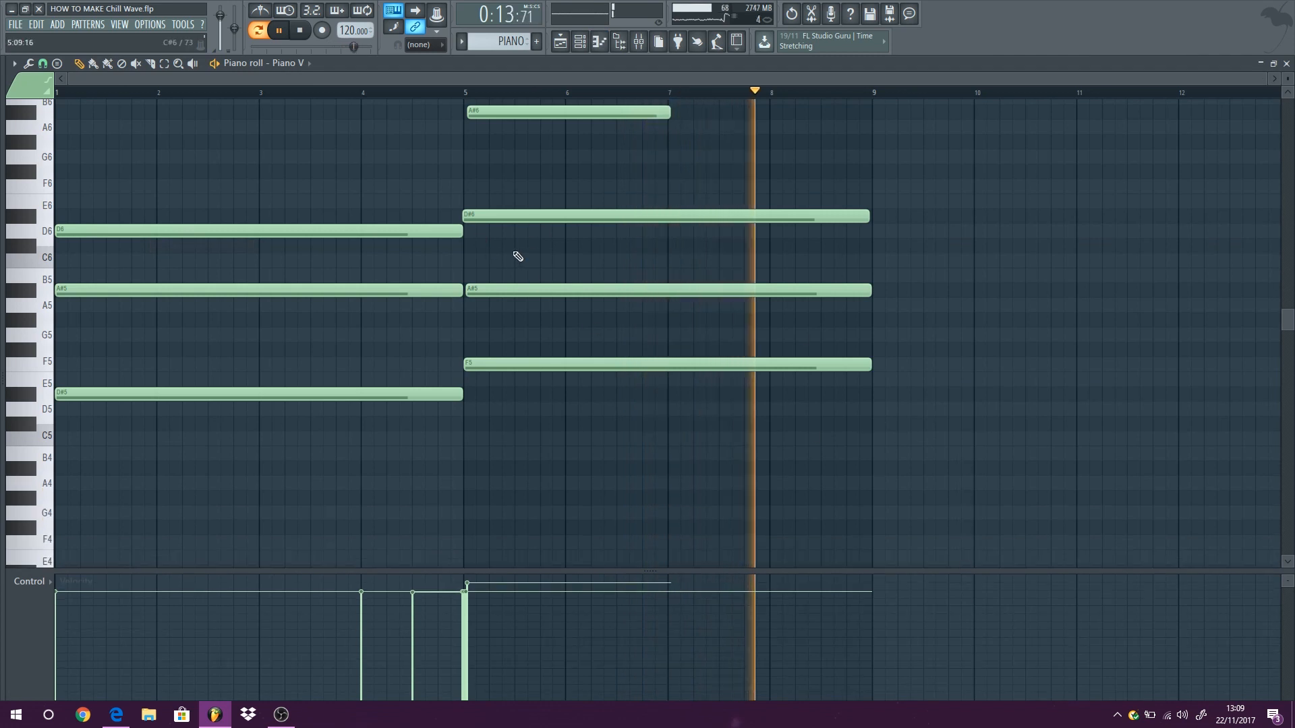
scroll(387, 196, "up", 4)
left_click(320, 30)
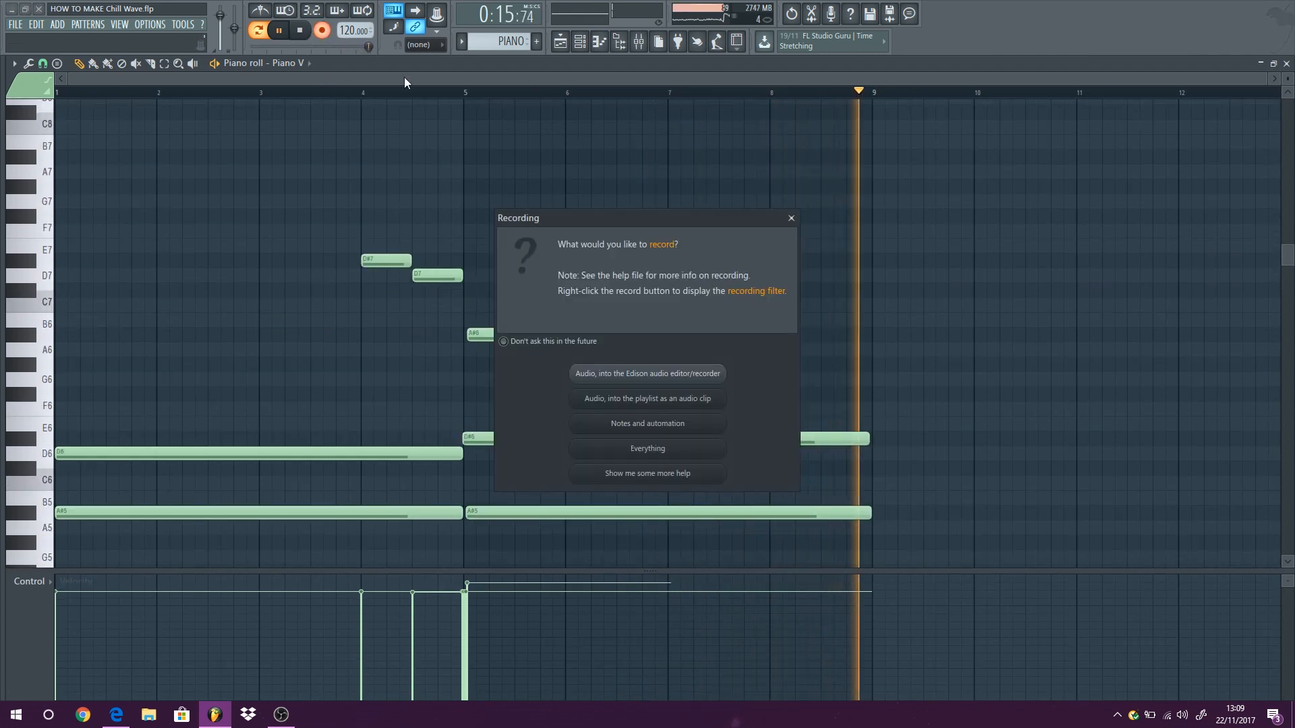
left_click(791, 218)
key("space")
Step: Examine the chord change at bar 5 and the high melody notes, play the PIANO pattern, and return to the playlist
scroll(282, 317, "down", 4)
scroll(405, 300, "up", 6)
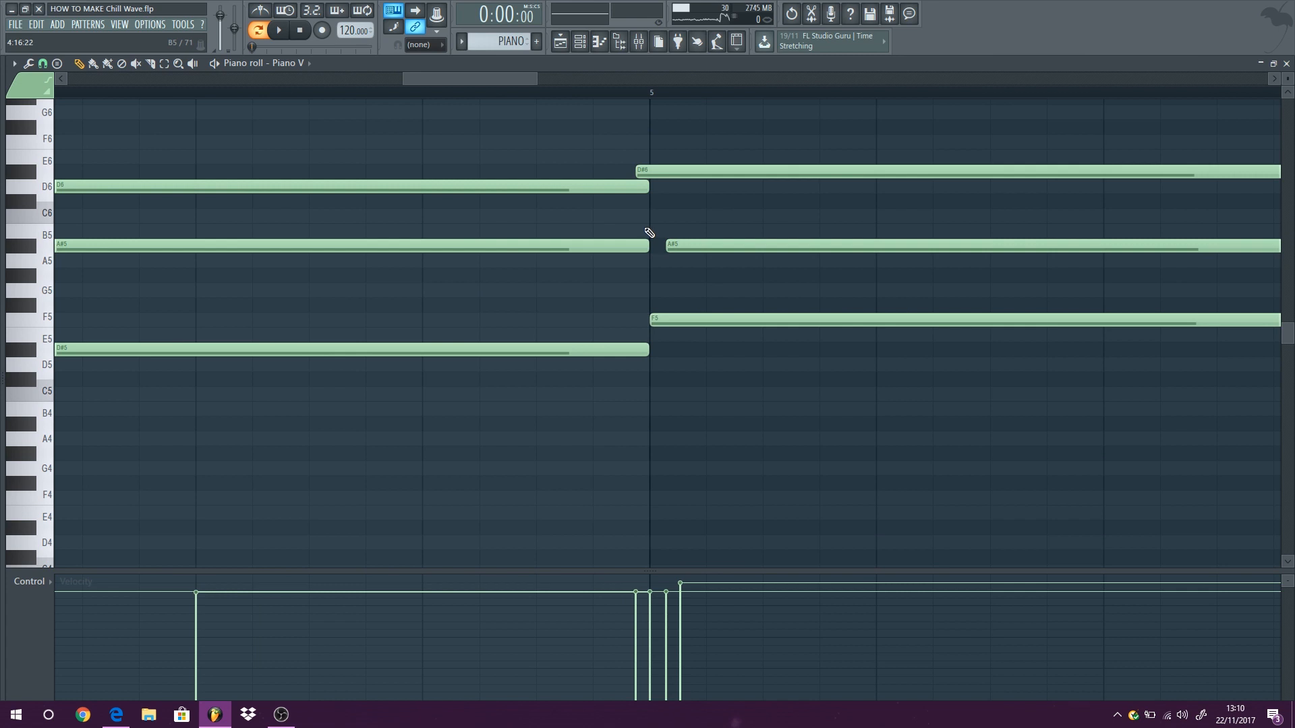
scroll(649, 233, "up", 4)
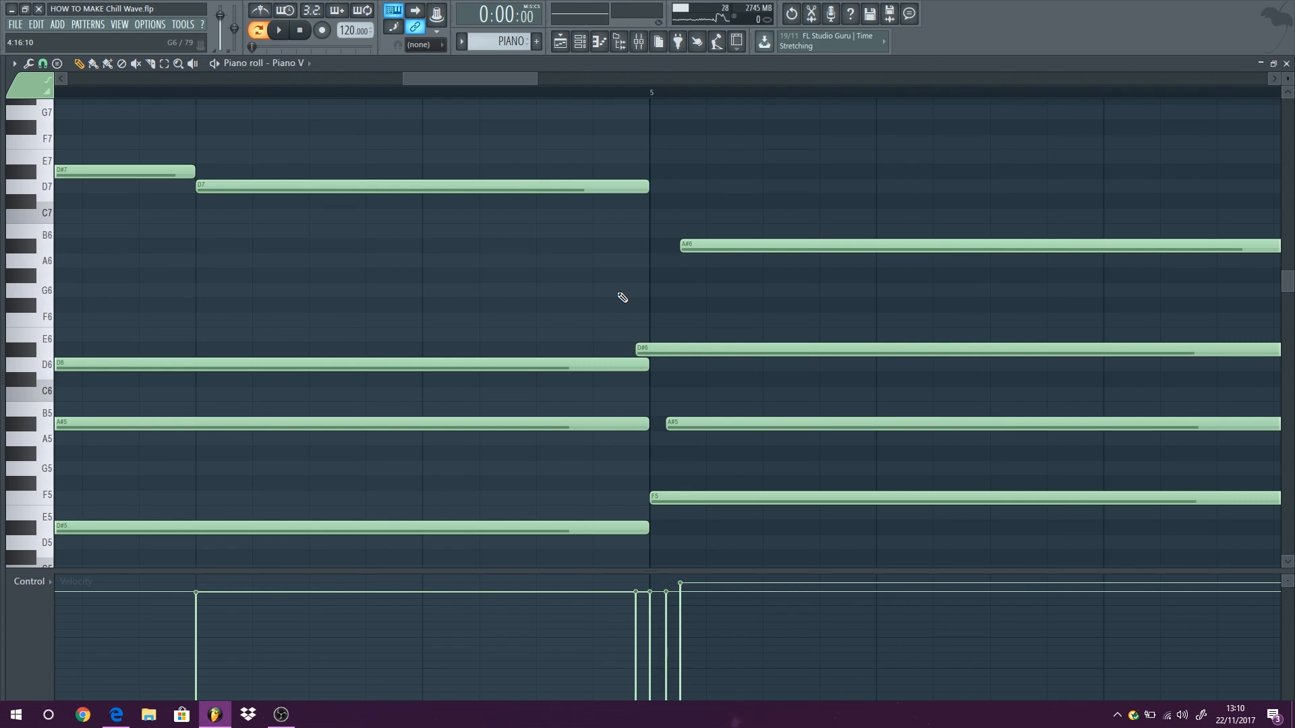
scroll(486, 286, "down", 6)
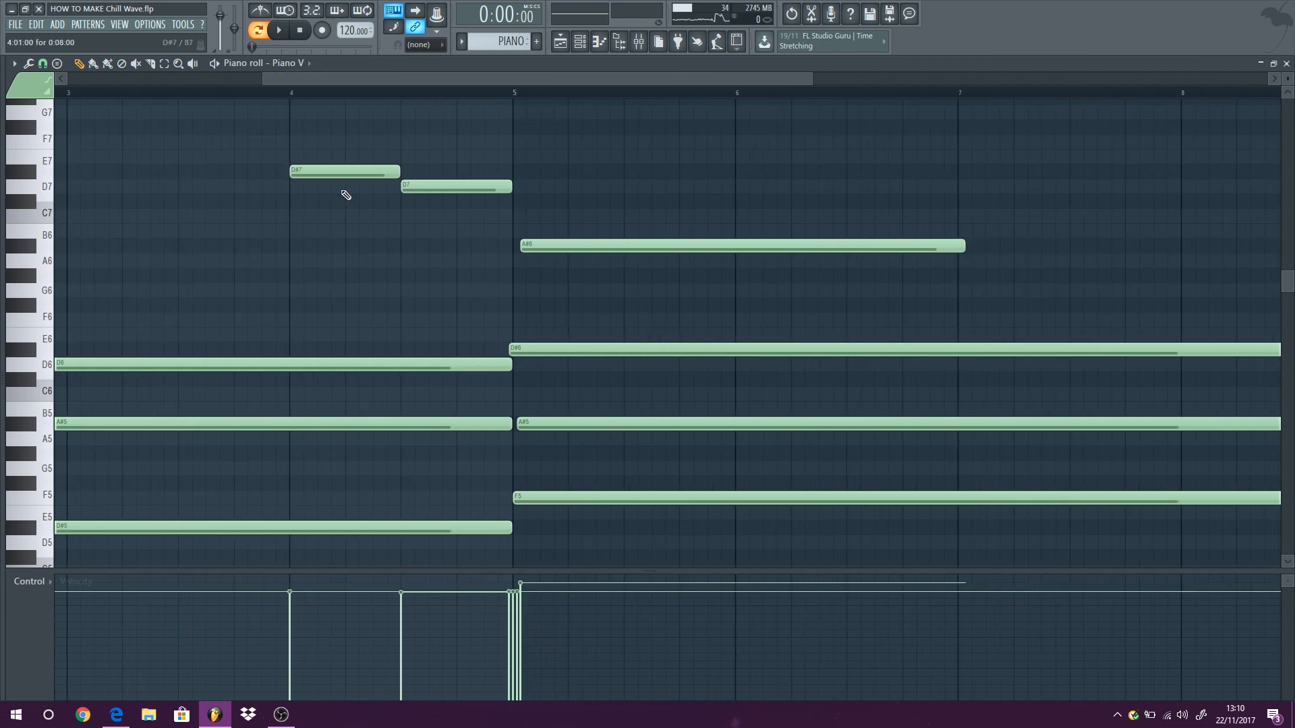
key("space")
scroll(387, 220, "down", 4)
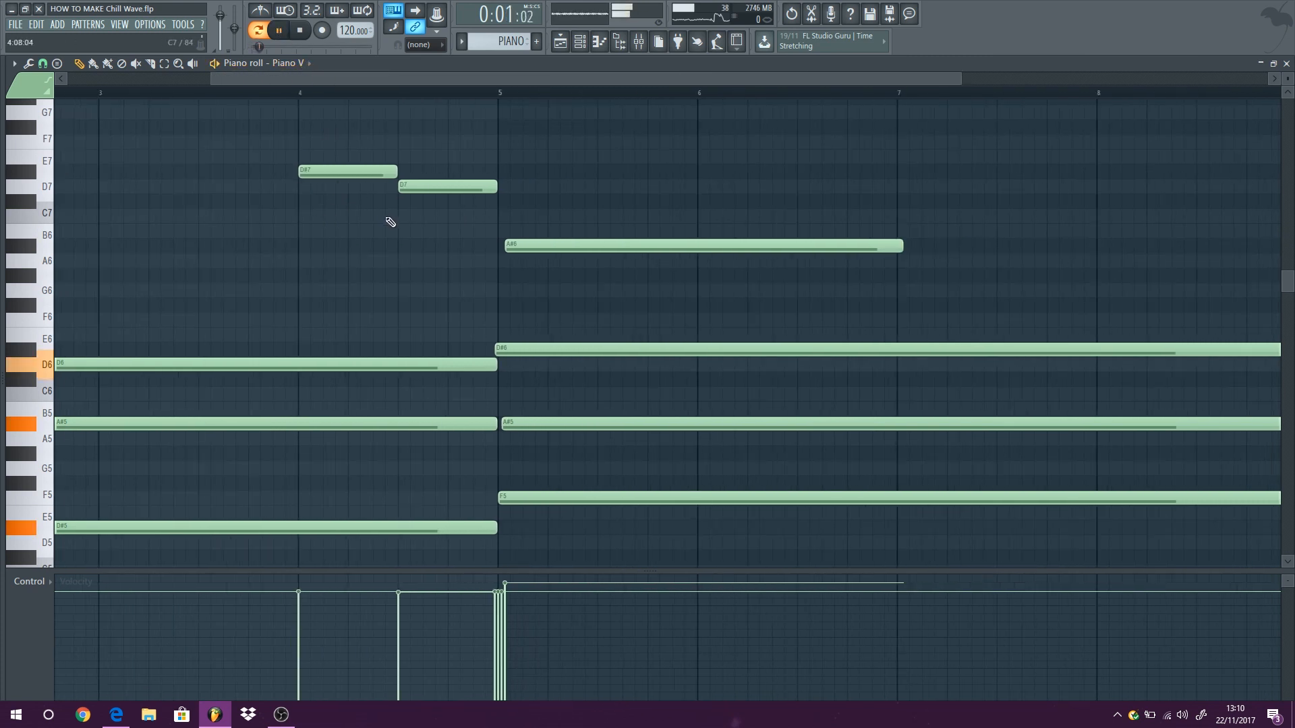
key("F5")
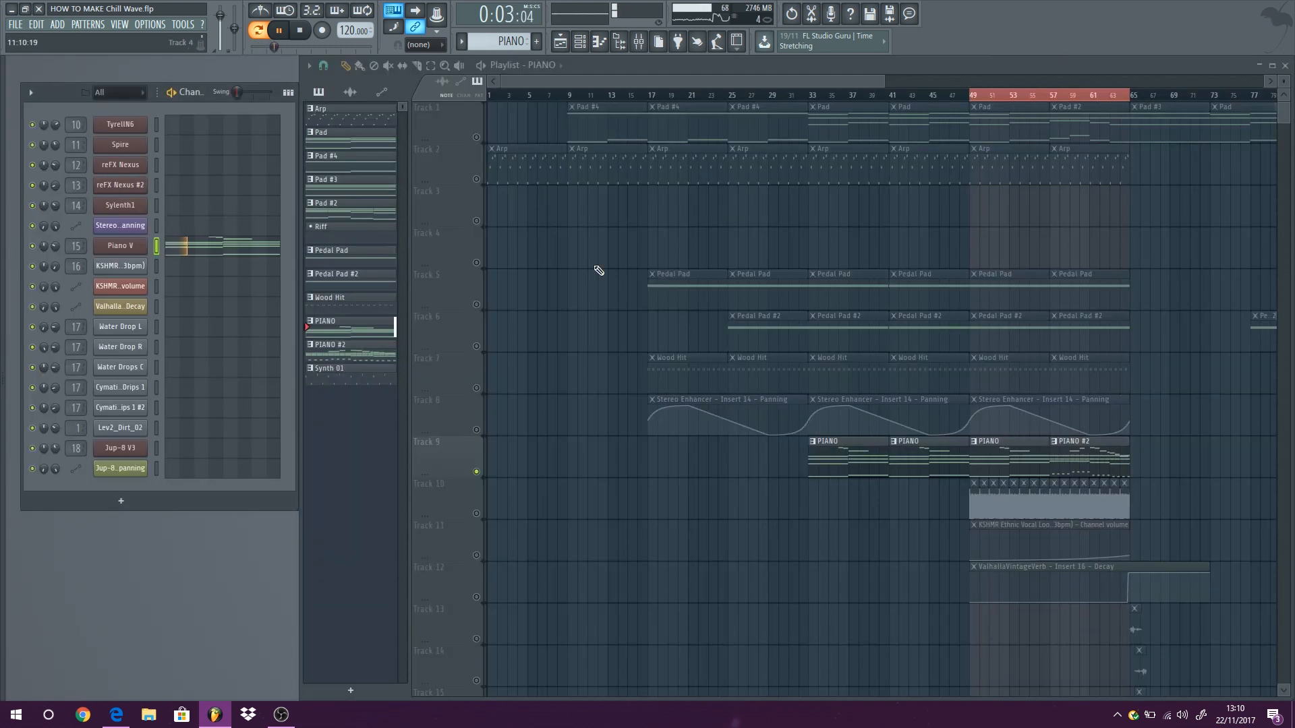
Step: Open the PIANO #2 clip in the piano roll and examine its melody, repeated chords and low offbeat notes
double_click(1087, 451)
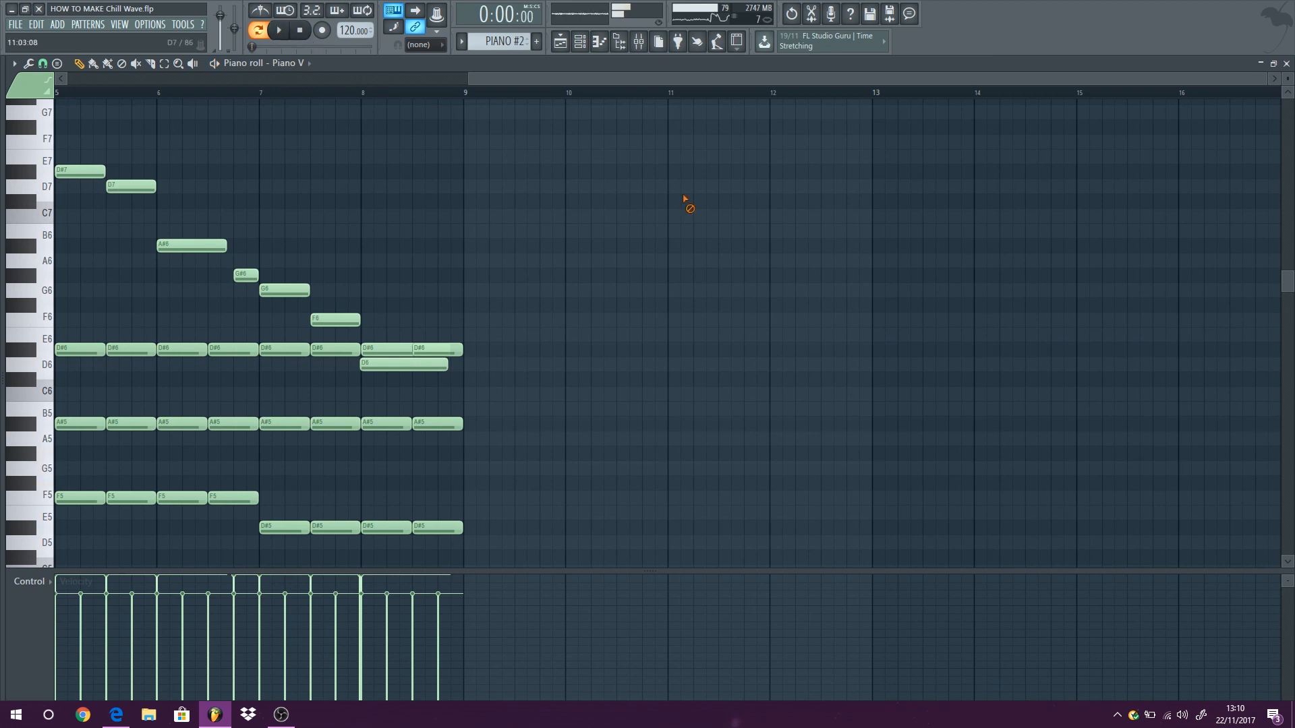
scroll(688, 202, "up", 4)
scroll(523, 344, "down", 6)
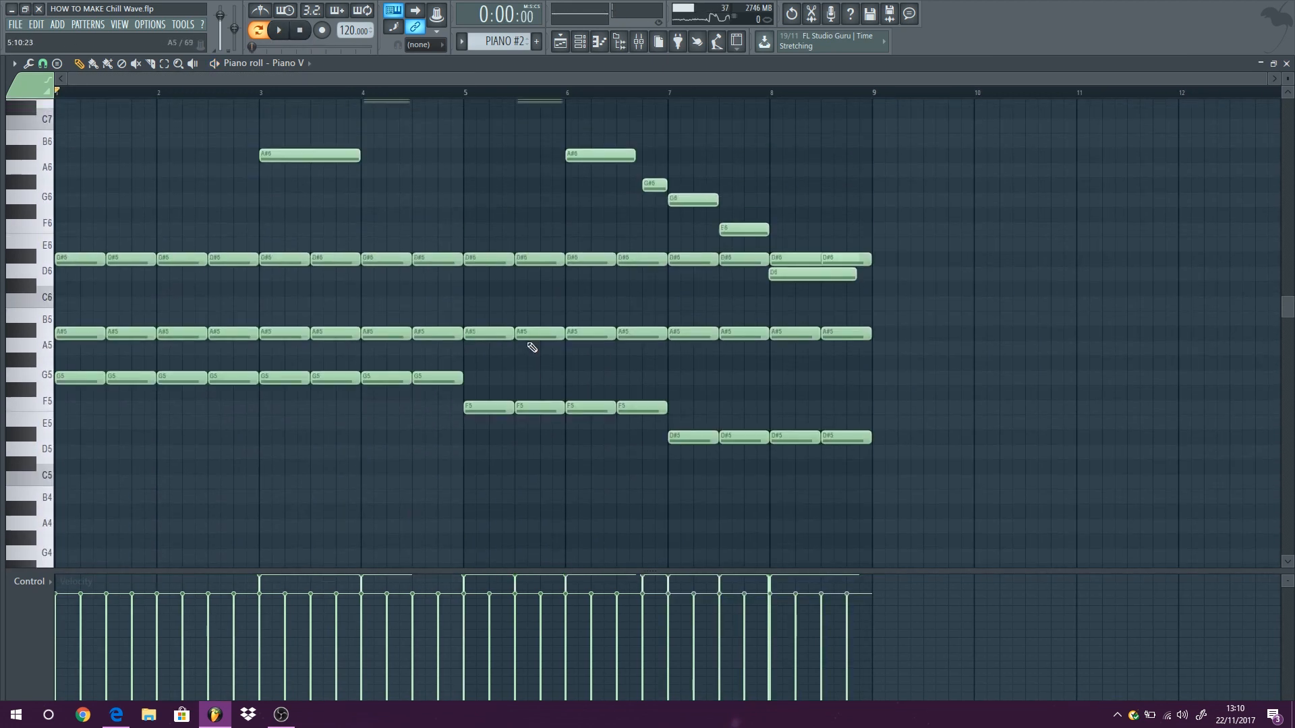
scroll(539, 344, "up", 4)
scroll(539, 344, "up", 4)
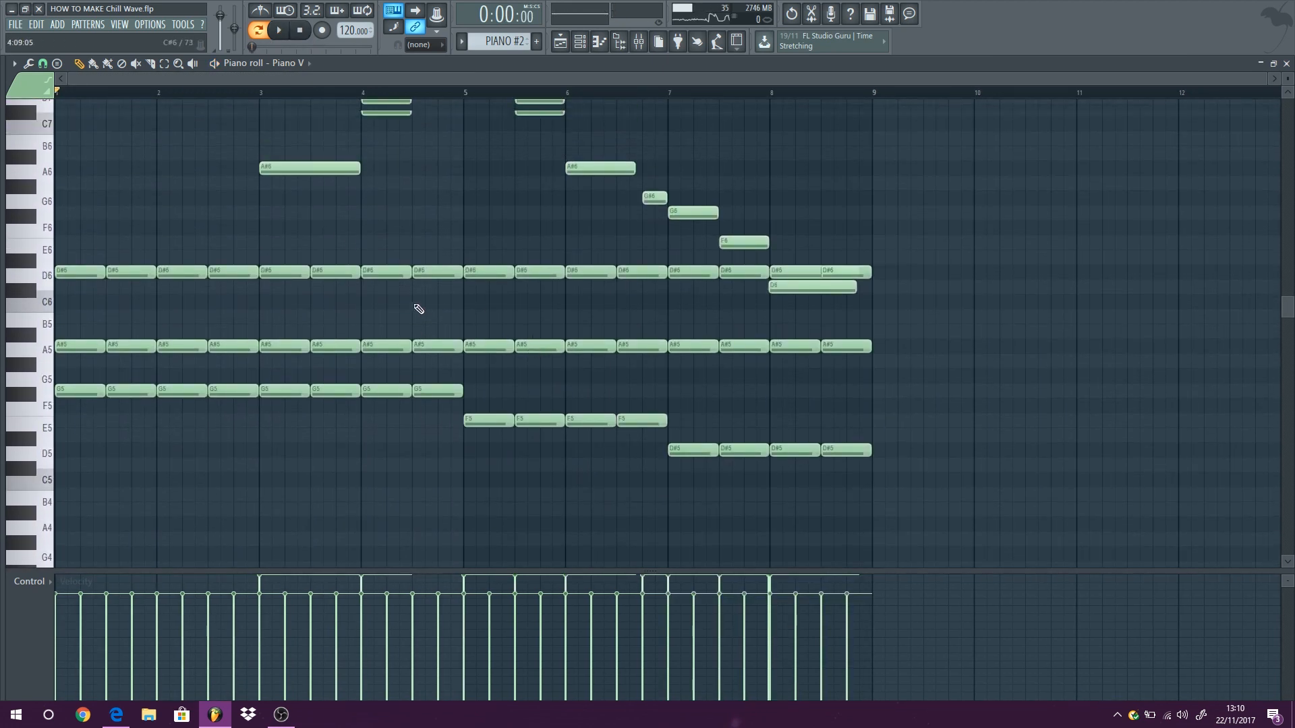
scroll(350, 263, "down", 7)
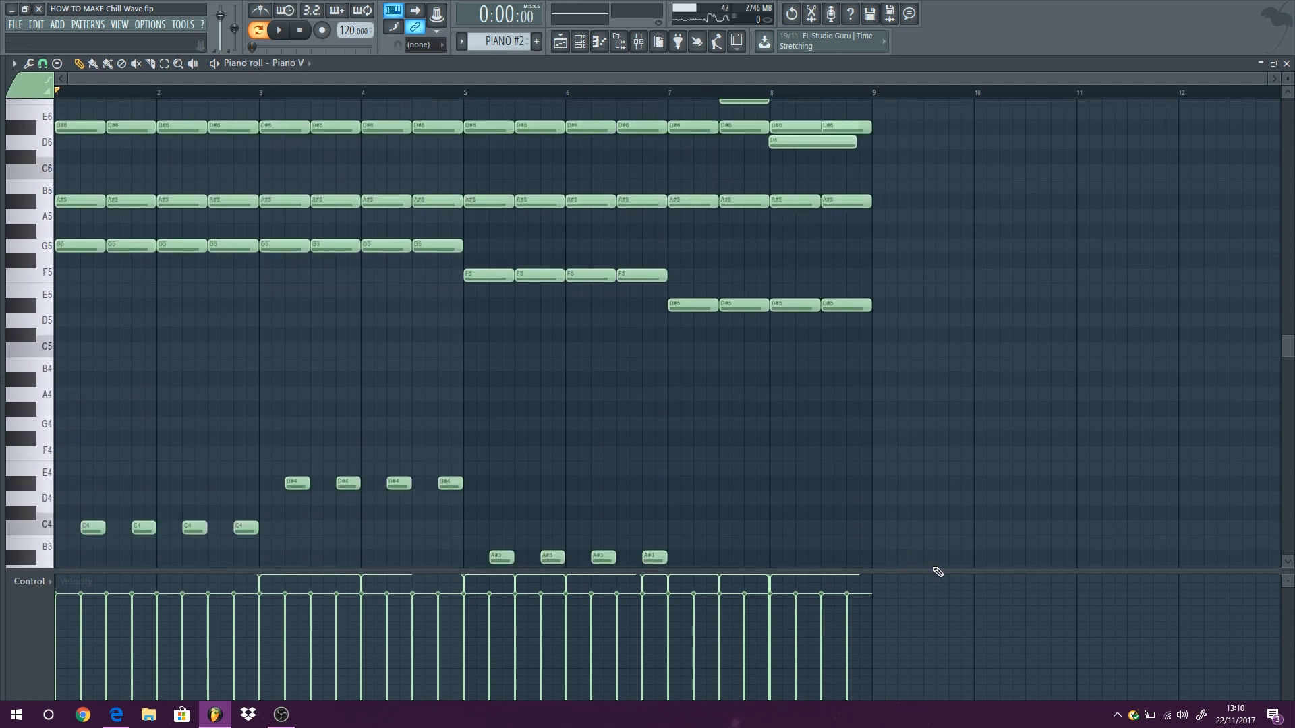
scroll(934, 563, "down", 1)
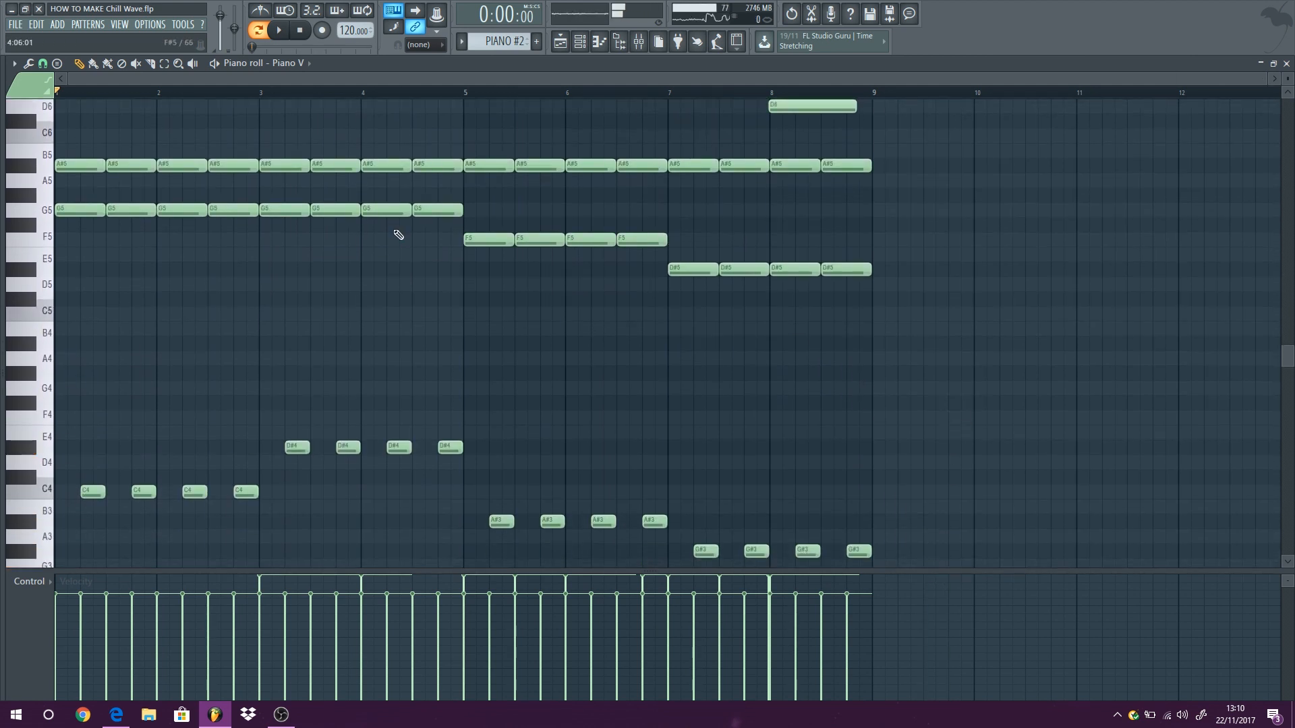
Step: Audition the PIANO #2 pattern, inspect its closing notes between bars 7 and 9, and close the piano roll
key("space")
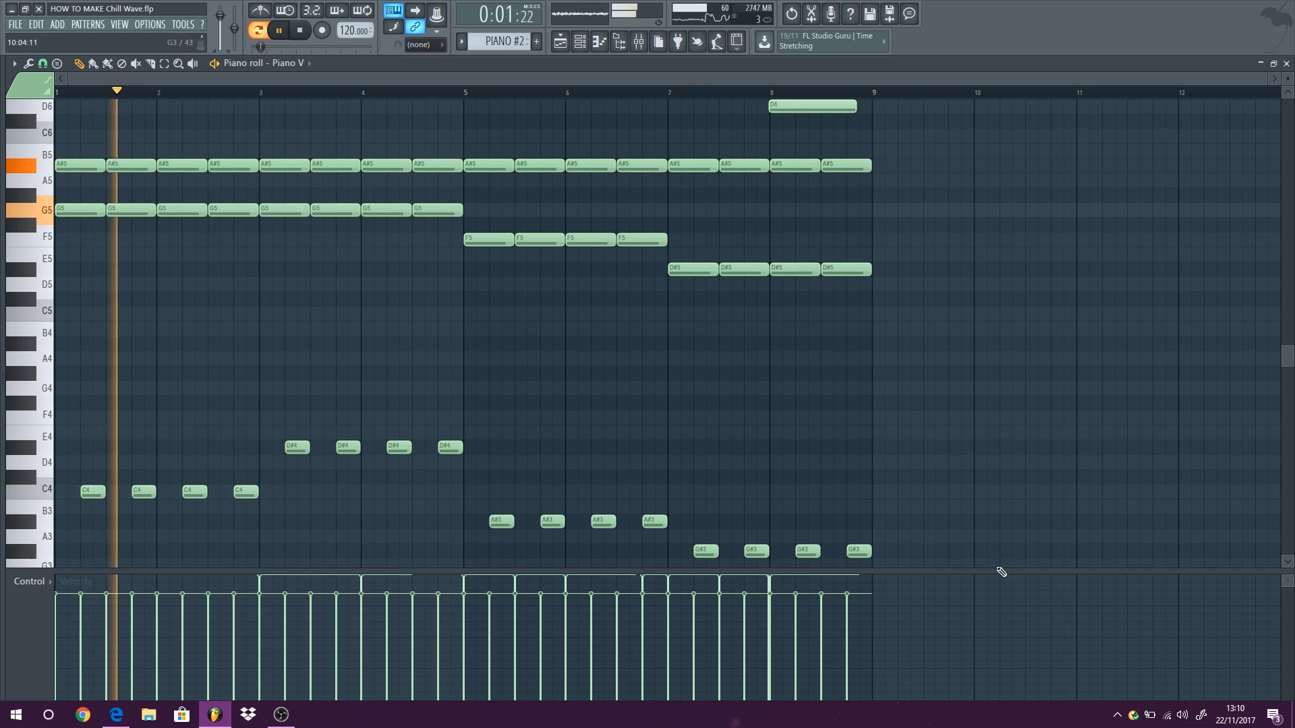
scroll(975, 378, "up", 5)
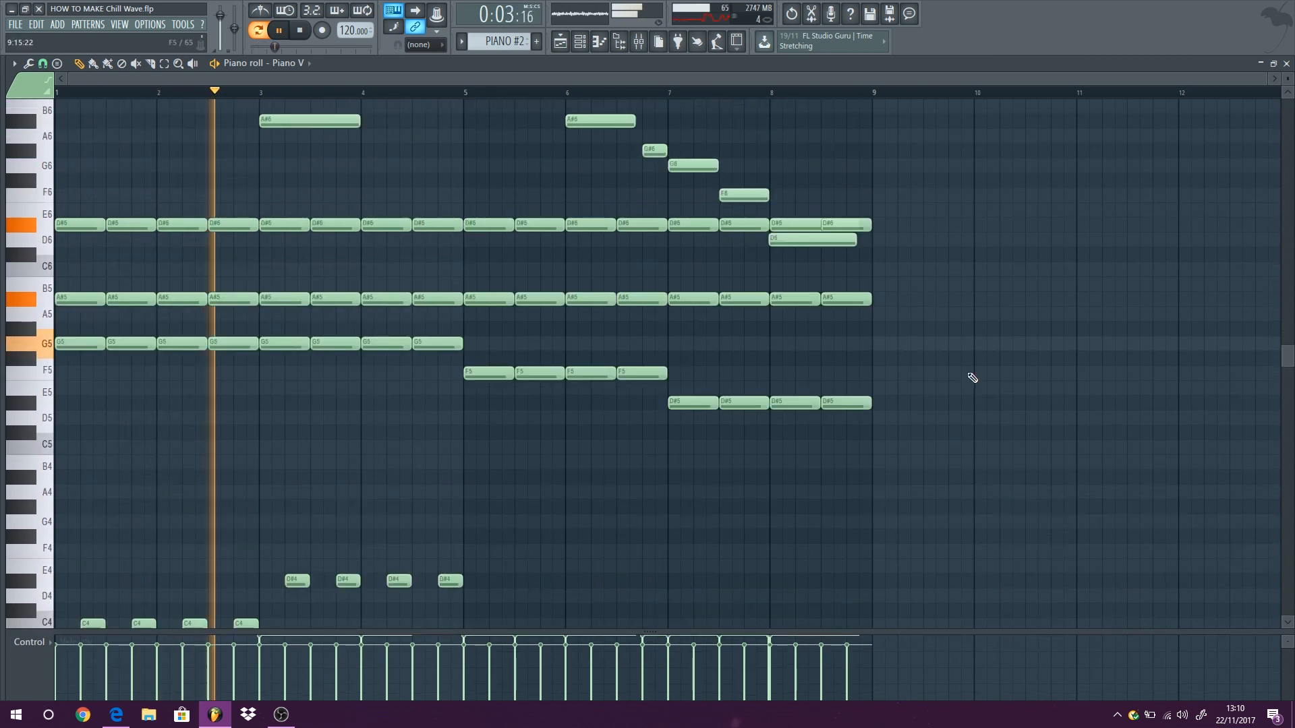
scroll(977, 350, "down", 1)
scroll(963, 313, "up", 1)
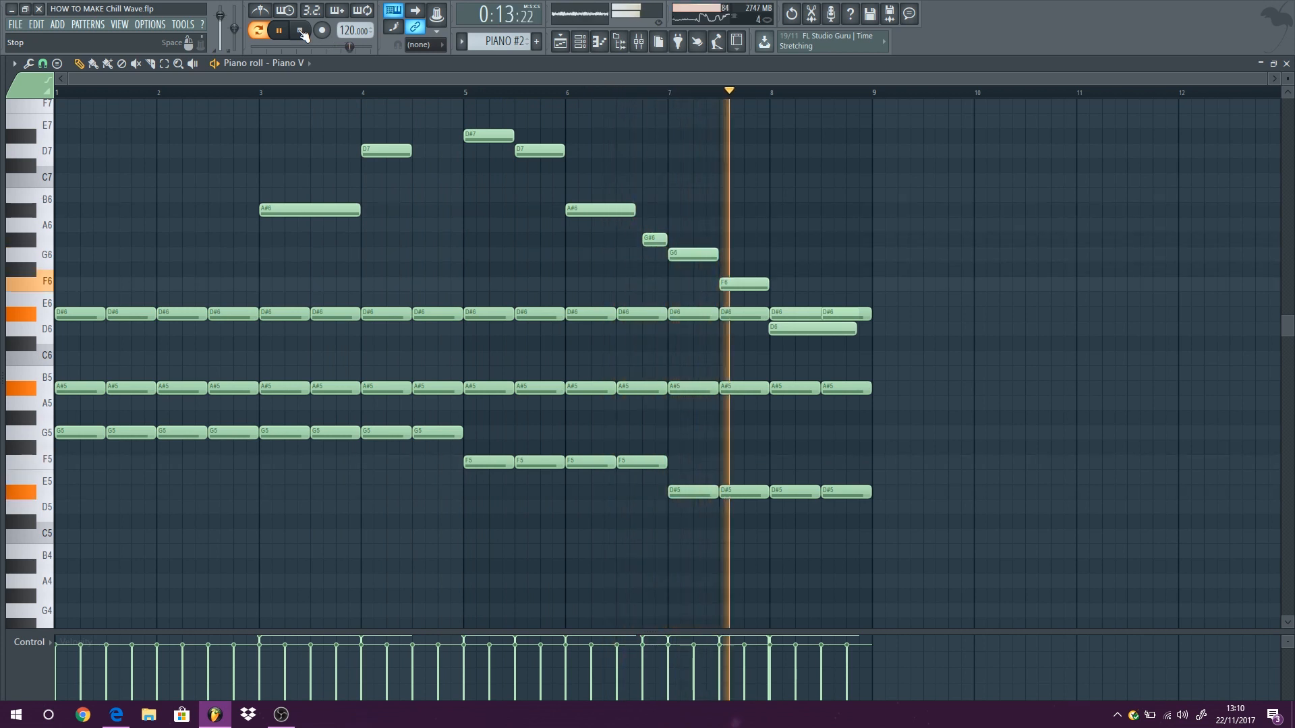
left_click(301, 32)
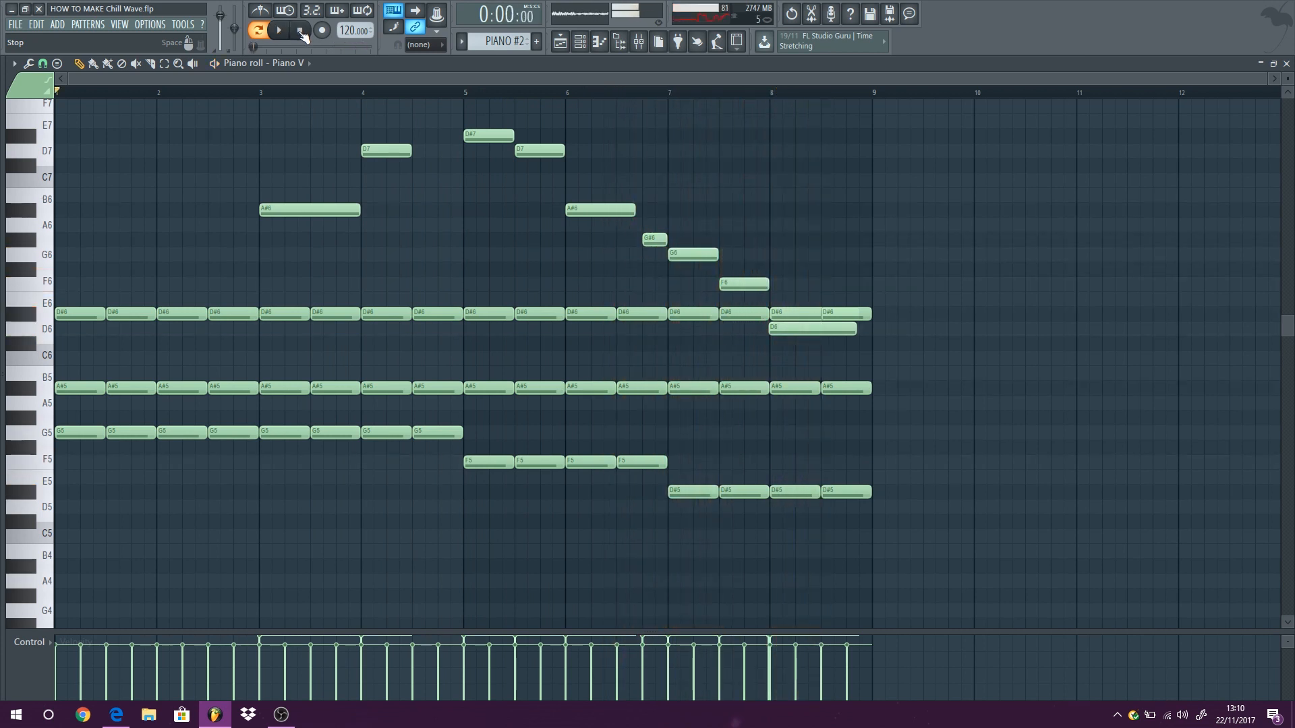
scroll(812, 255, "up", 6)
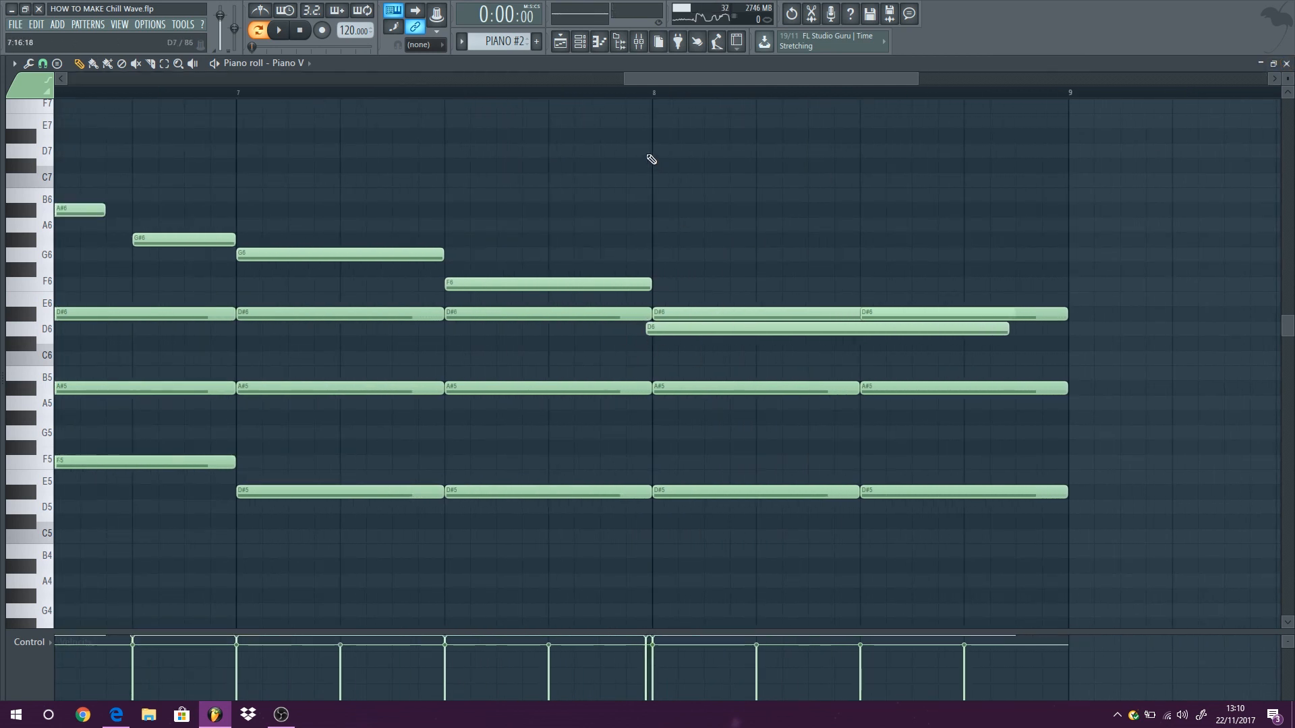
left_click(1286, 63)
Step: Solo Tracks 10 and 11 and audition KSHMR Ethnic Vocal Loop 07 from bar 57 with its volume automation
scroll(902, 511, "down", 10)
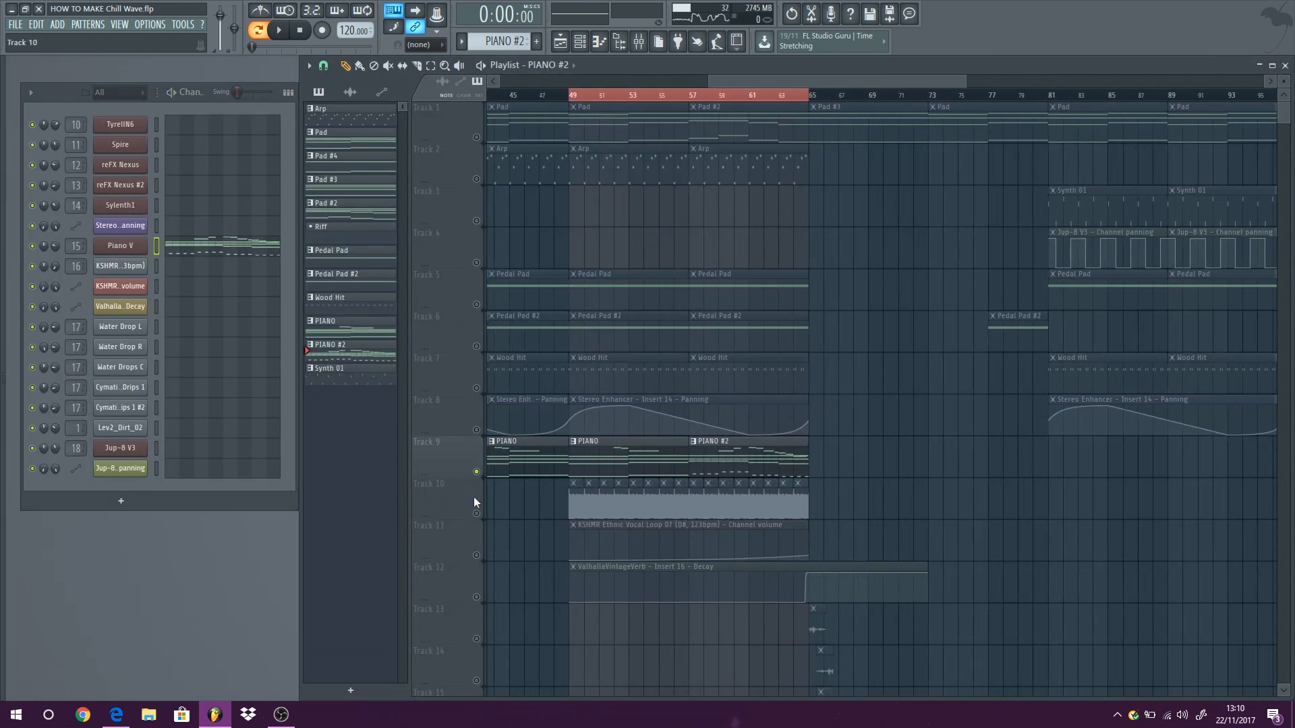
left_click(474, 502)
left_click(477, 556)
double_click(678, 495)
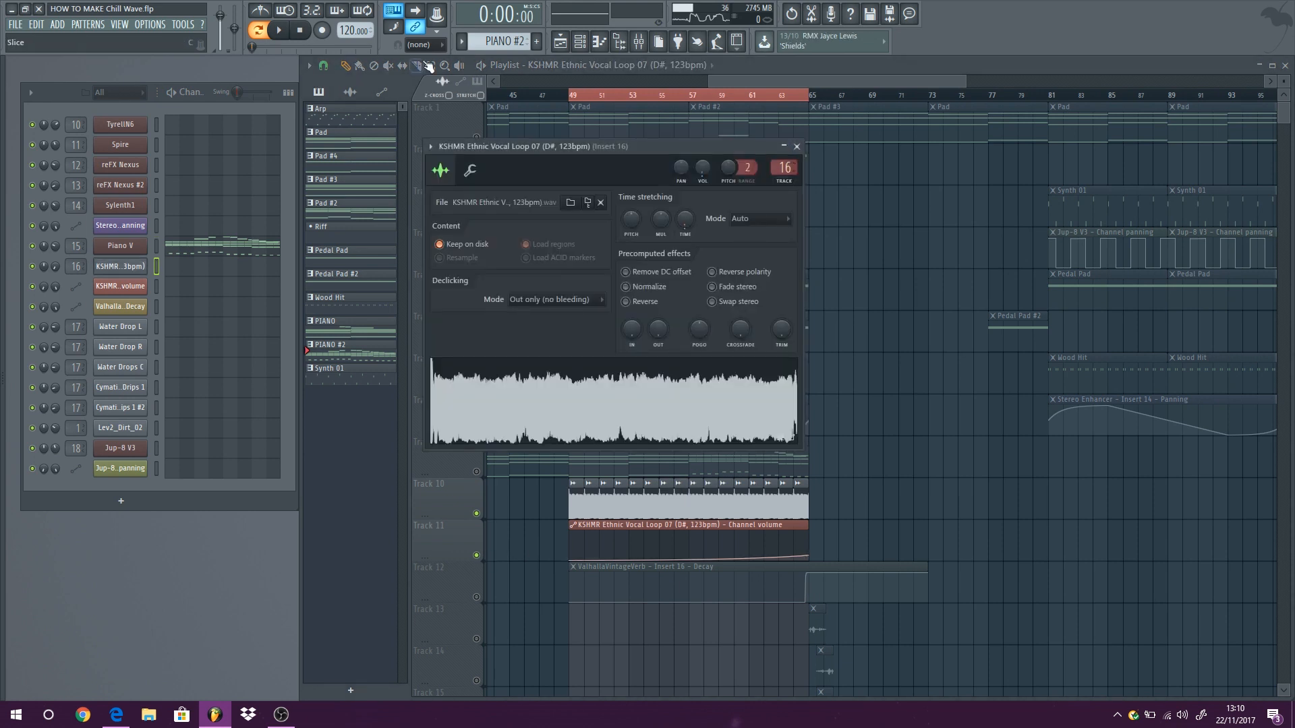
left_click(279, 30)
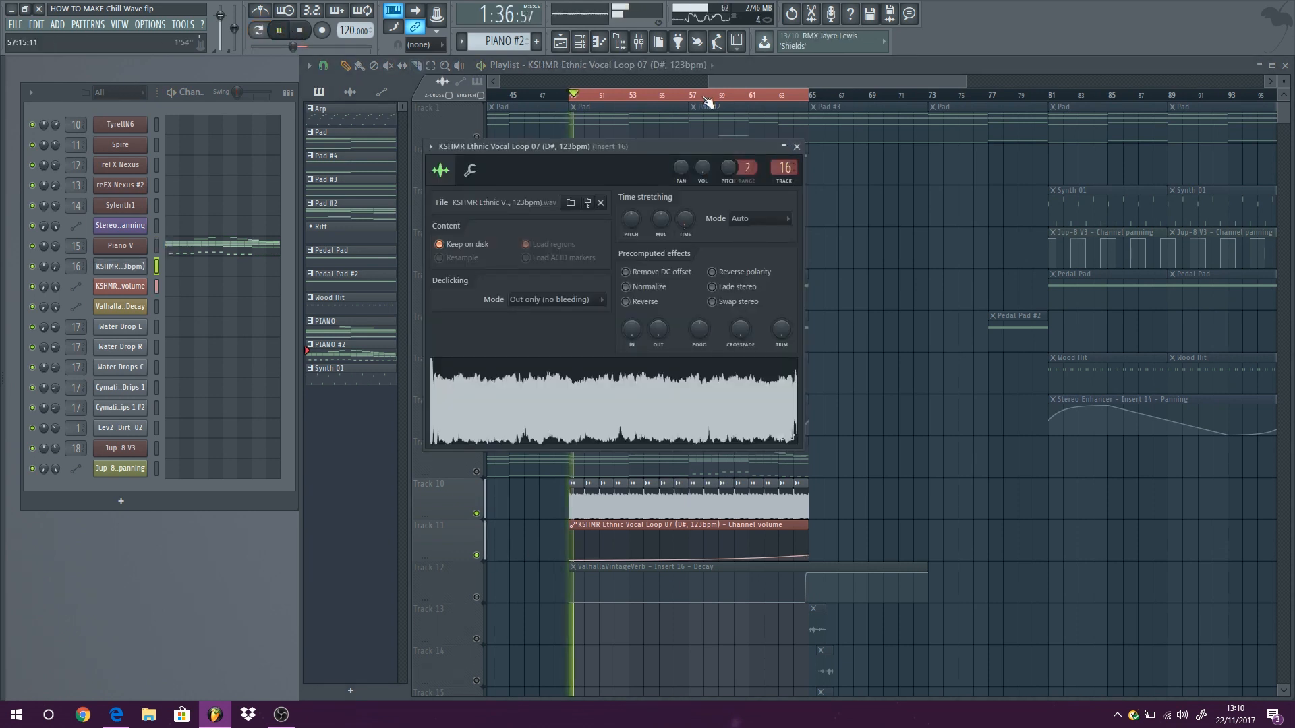
left_click(708, 96)
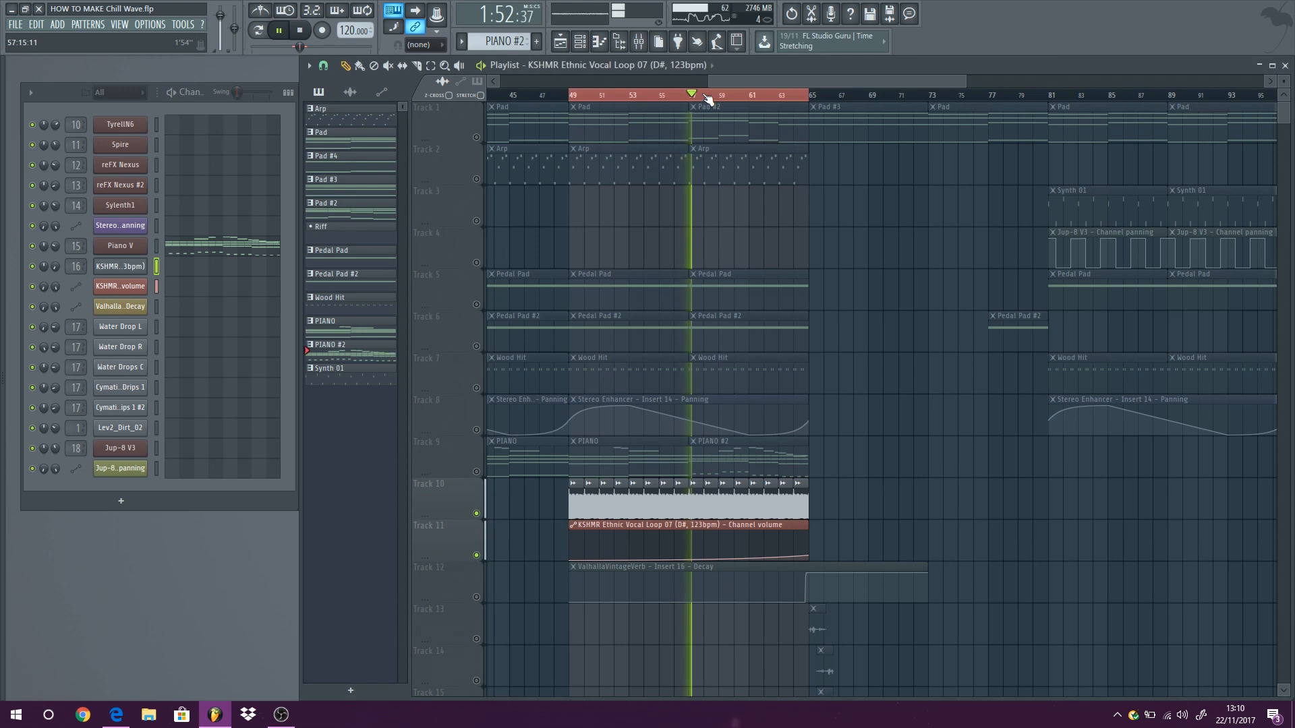
Step: Reopen the vocal loop's sample settings, stop playback, and enable Track 12's ValhallaVintageVerb decay automation with the soloed vocal tracks
double_click(728, 497)
key("space")
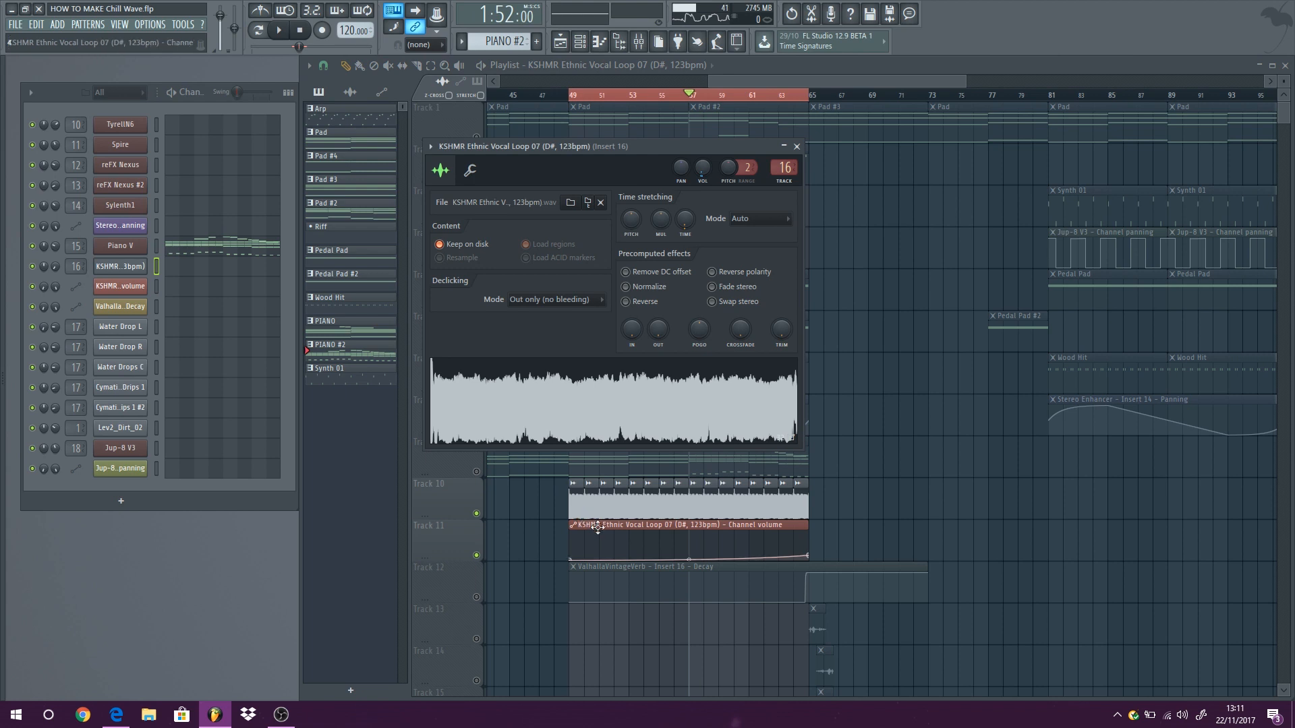
left_click(477, 598)
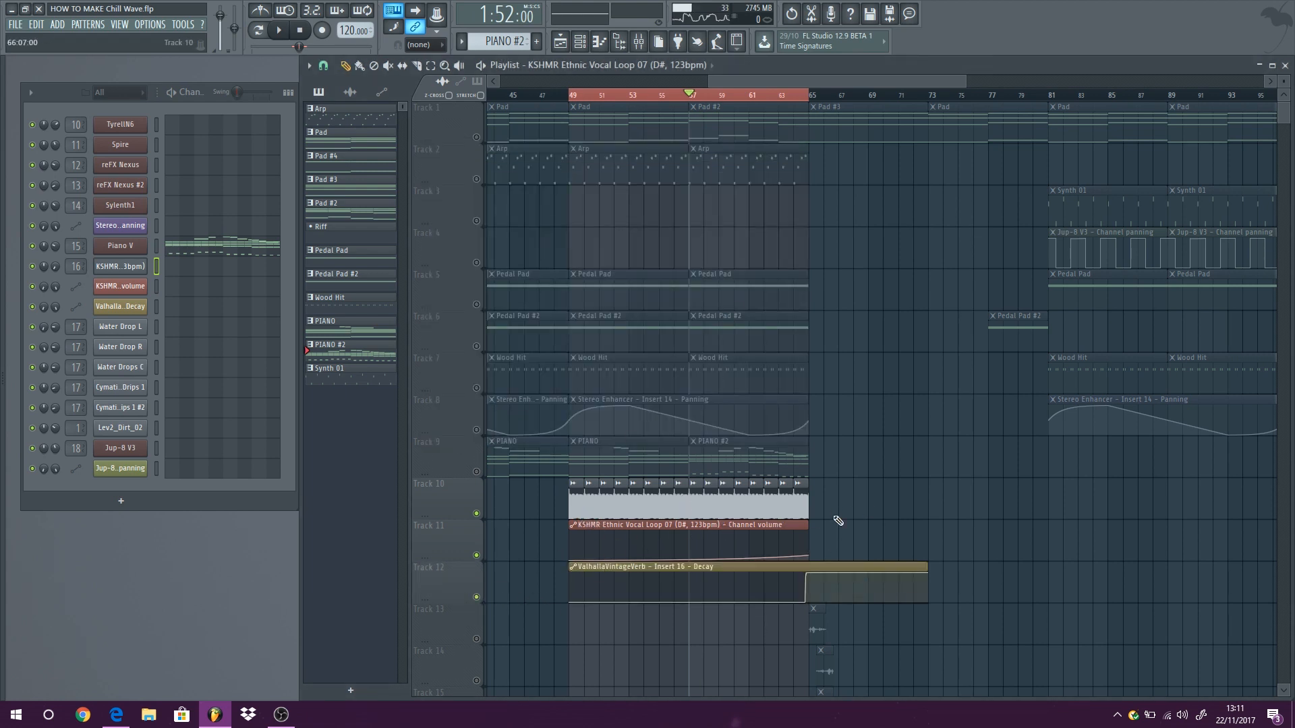
Step: Play the soloed vocal tracks briefly, then inspect ValhallaVintageVerb on mixer Insert 16 and return to the playlist
left_click(289, 39)
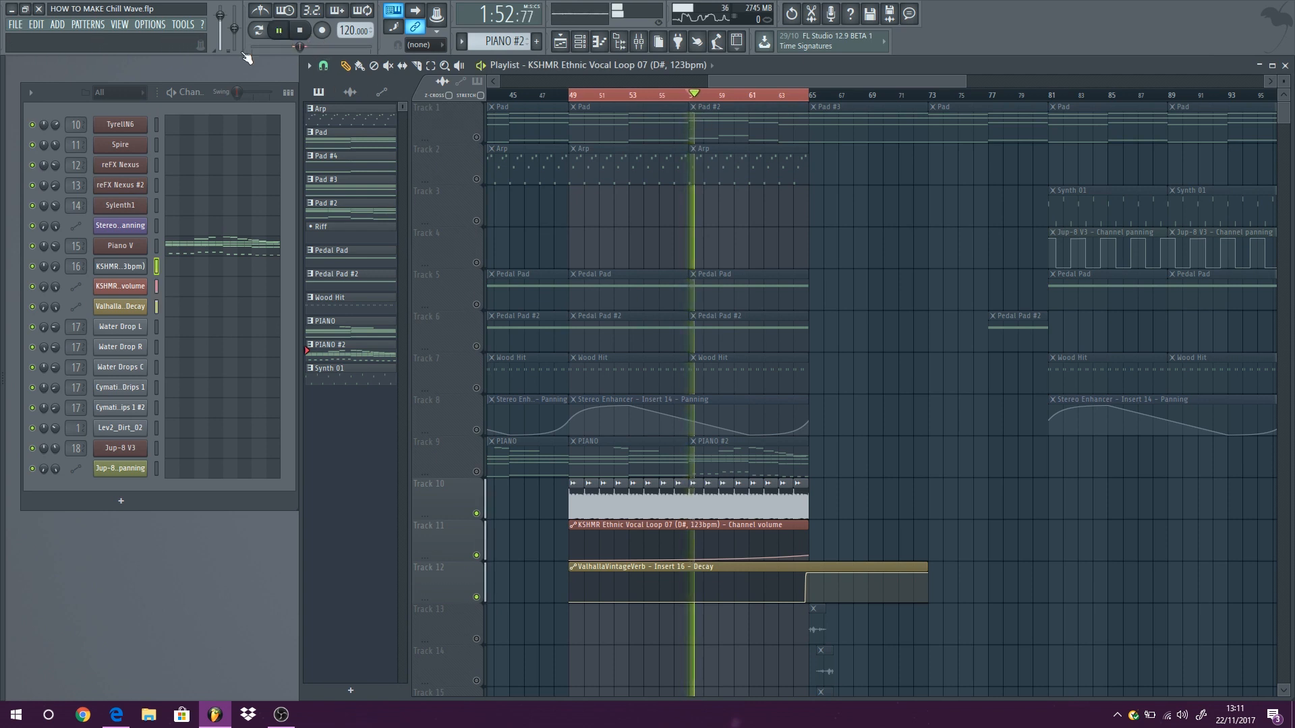
key("space")
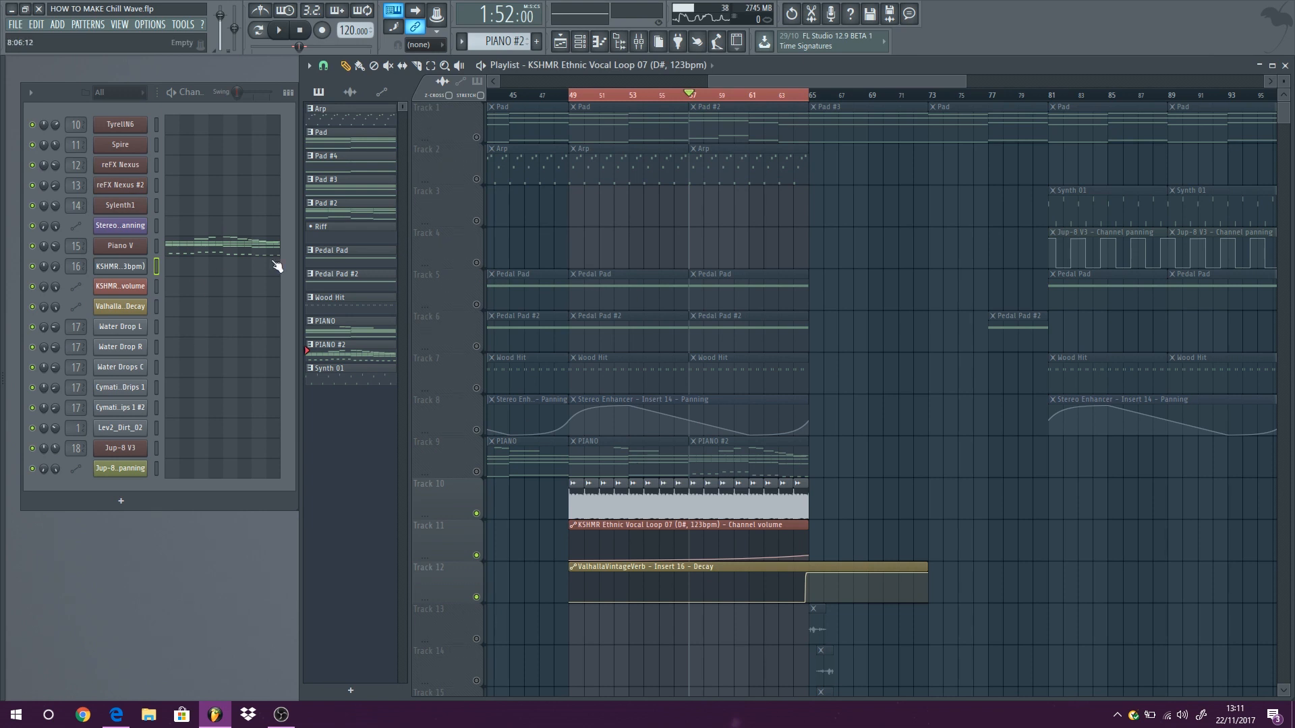
double_click(77, 266)
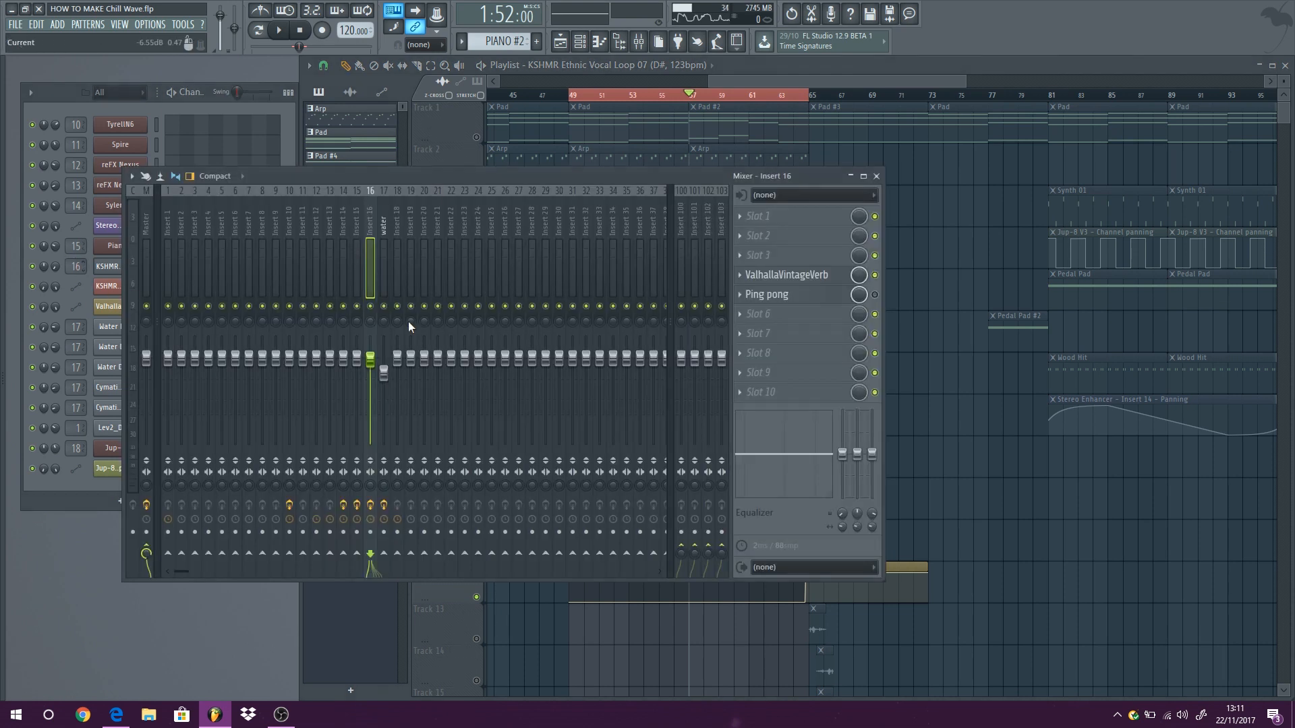
left_click(822, 276)
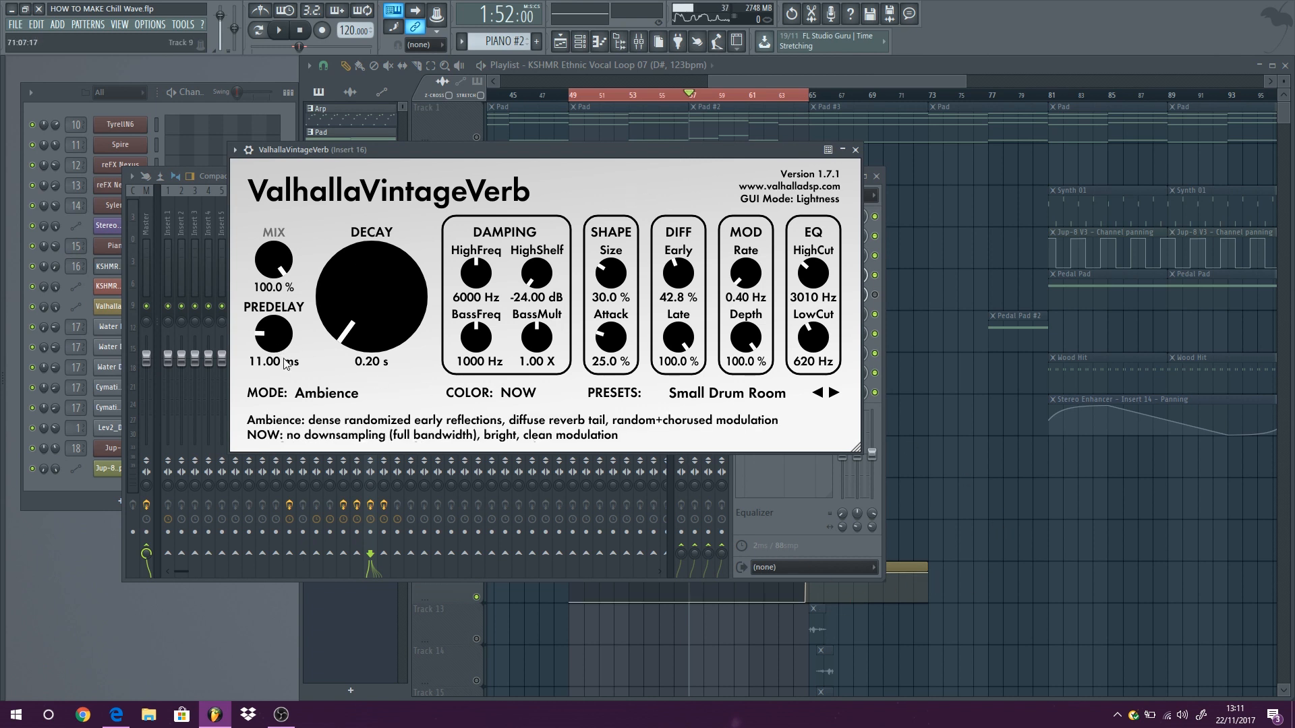
left_click(969, 471)
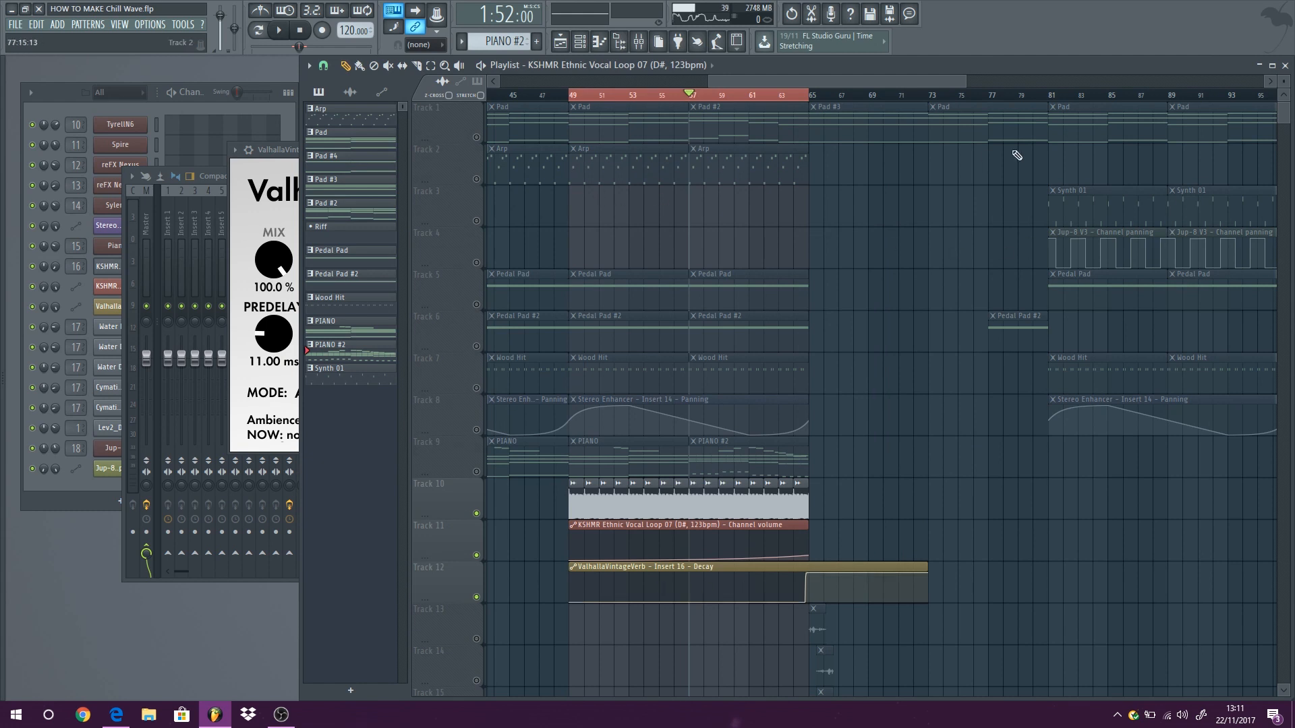
Step: Clear the playlist's time selection and audition the soloed vocal from bar 62 through its reverb decay automation
left_click(772, 95)
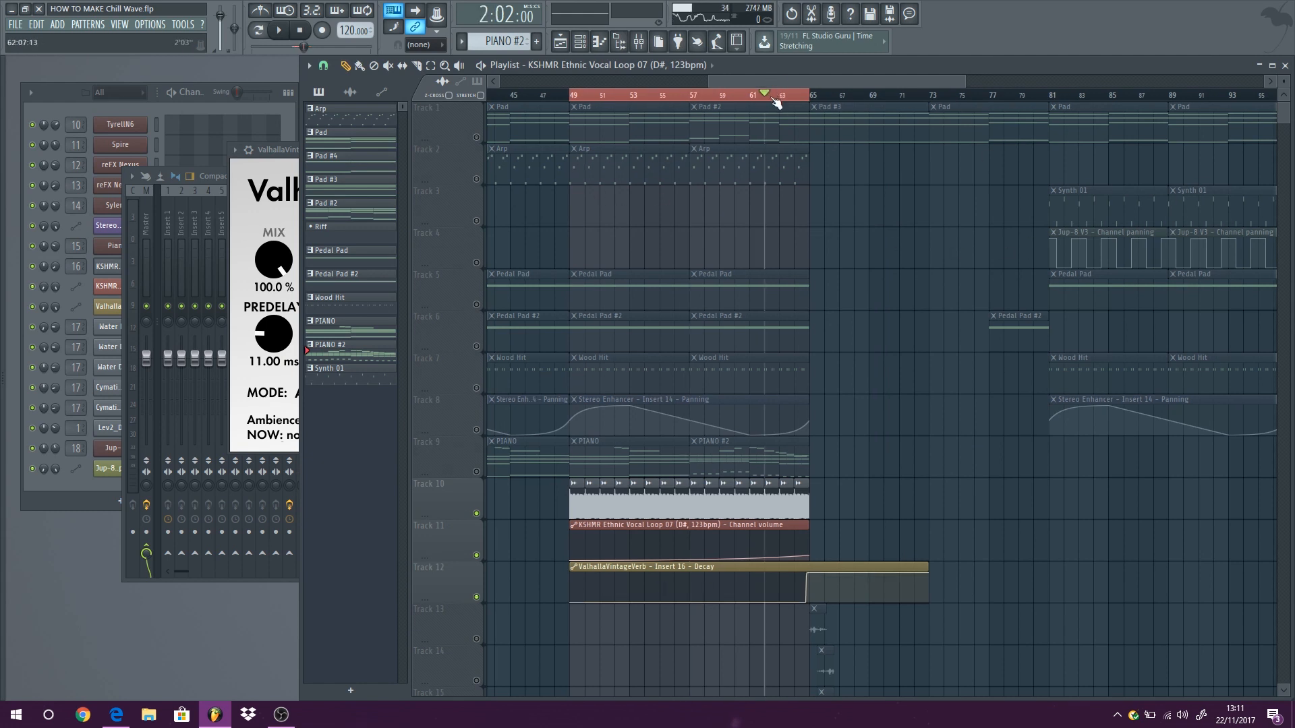
left_click(775, 100)
key("space")
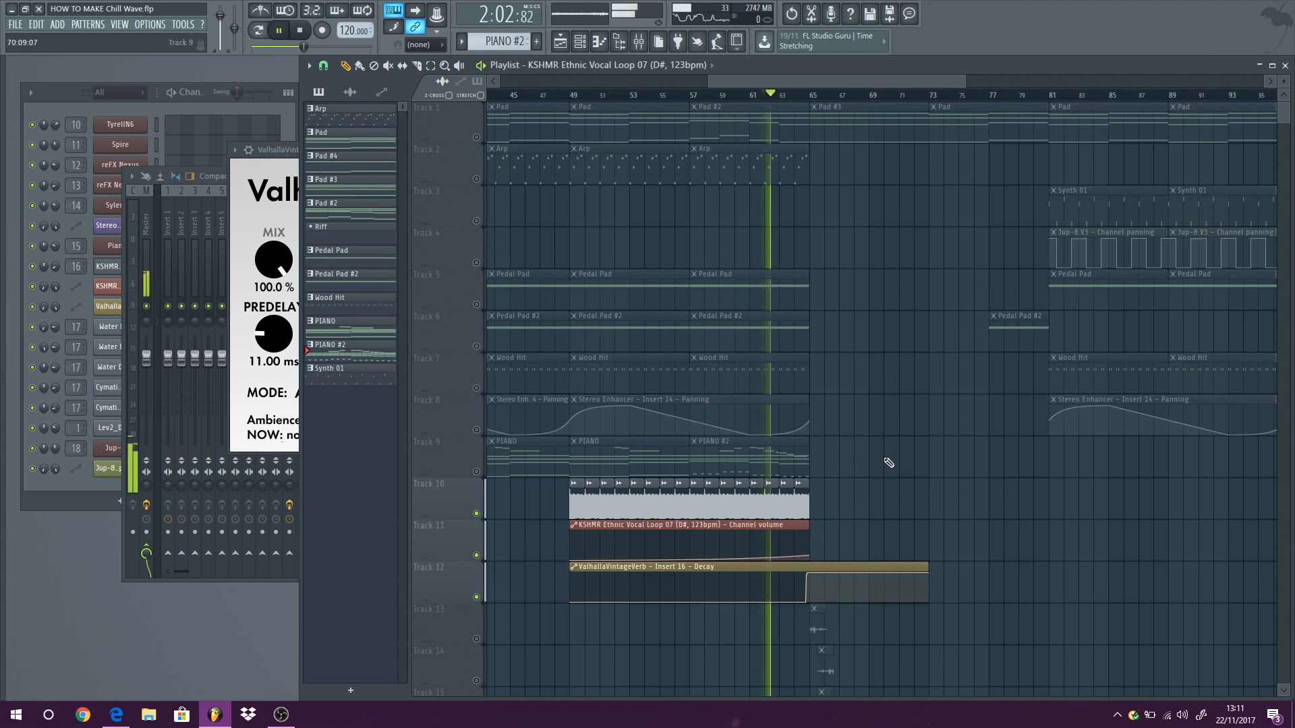
scroll(870, 472, "up", 4, "ctrl")
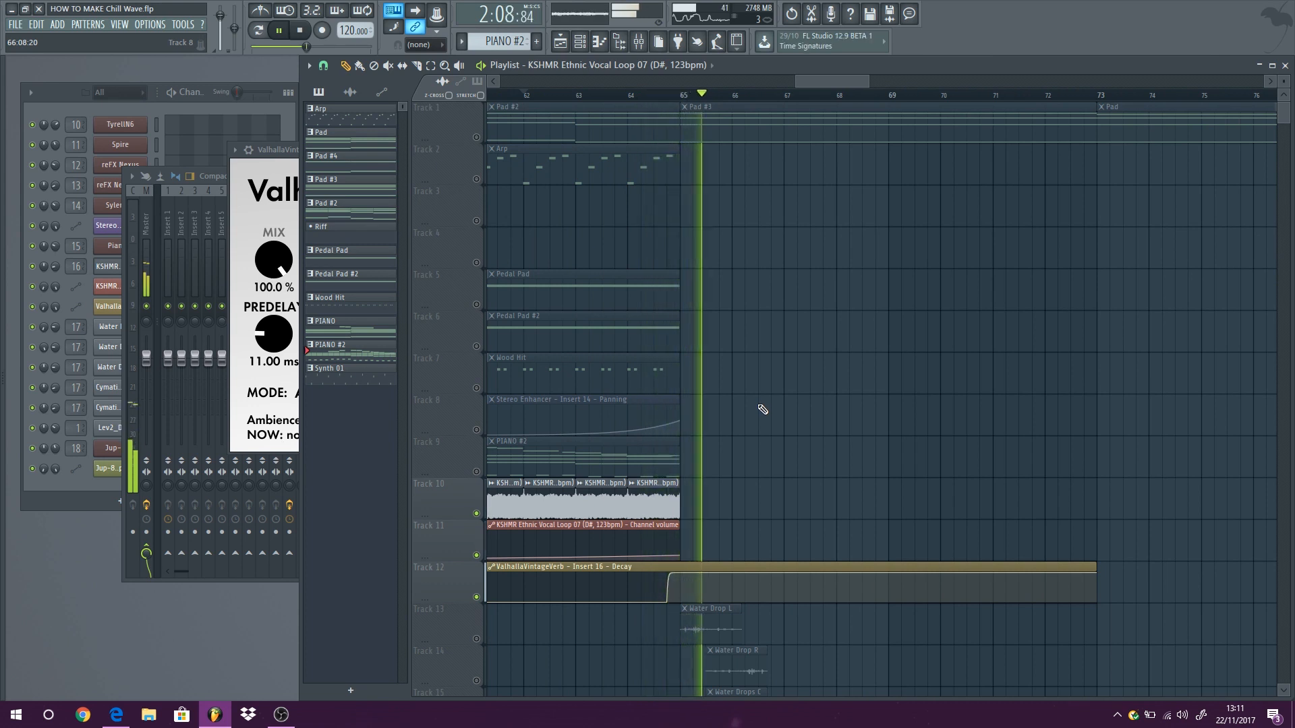
left_click(300, 31)
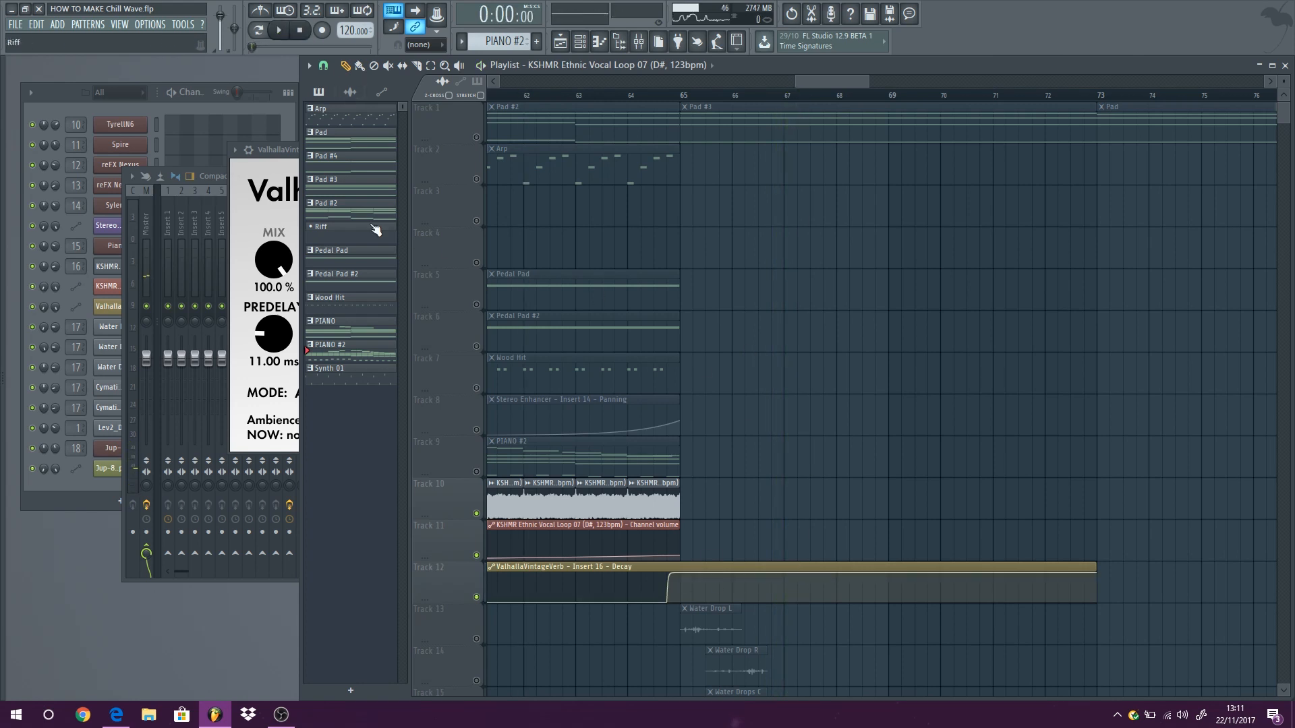
Step: Check the automated decay setting in the Insert 16 ValhallaVintageVerb, then close the plugin
scroll(870, 388, "down", 4)
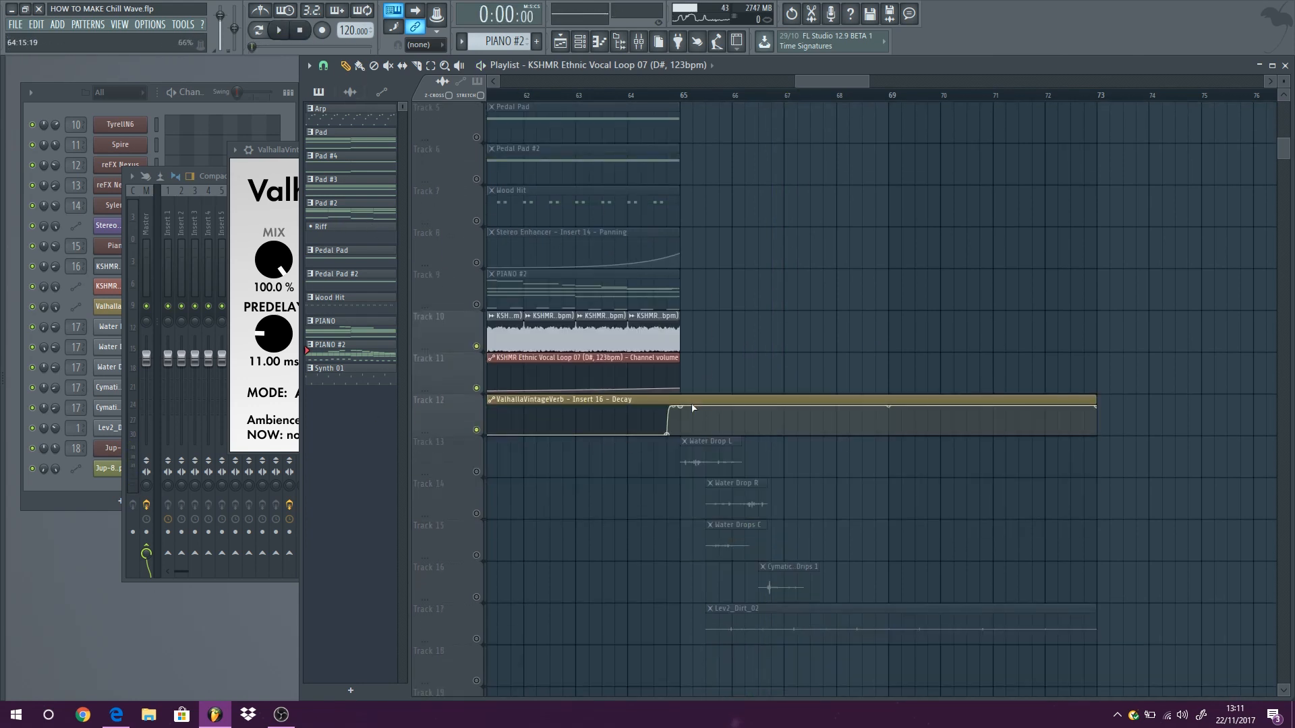
left_click(288, 265)
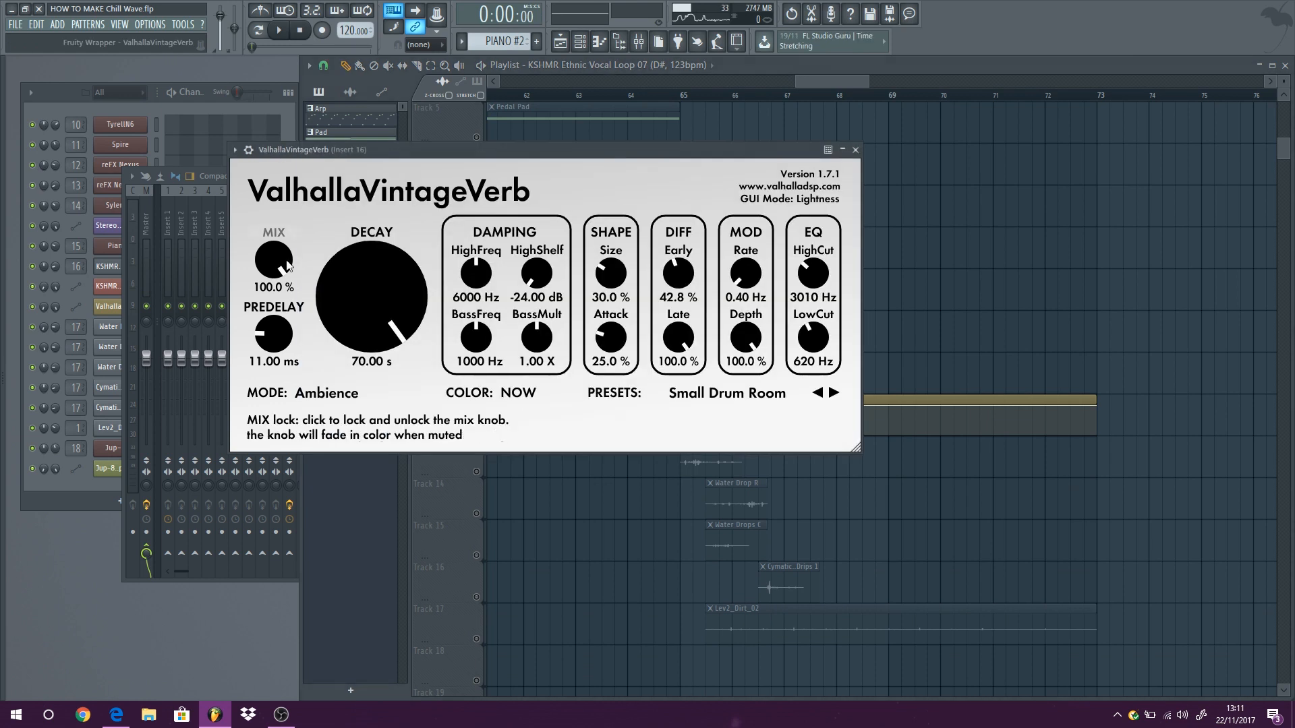
left_click(855, 150)
Step: Solo Tracks 13, 14 and 15 and audition the Water Drop L, R and C samples from bar 65
scroll(876, 347, "down", 2)
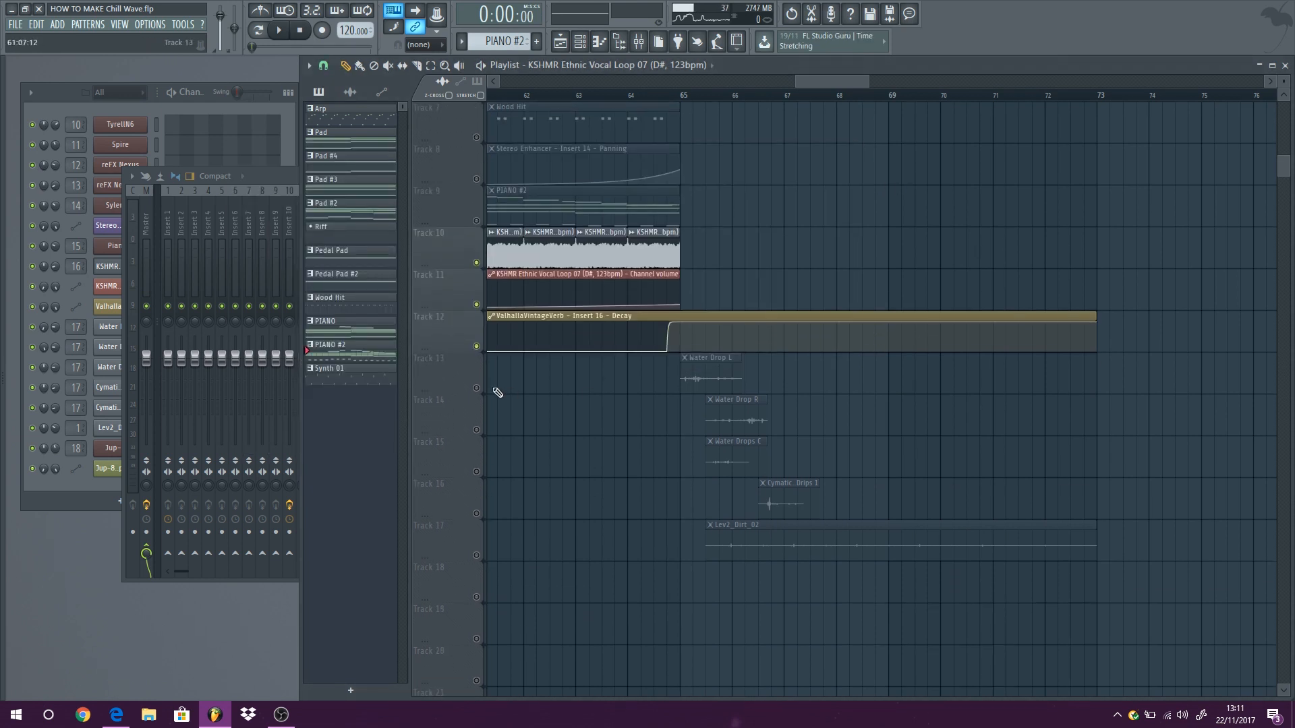
right_click(476, 389)
left_click(477, 432)
left_click(476, 471)
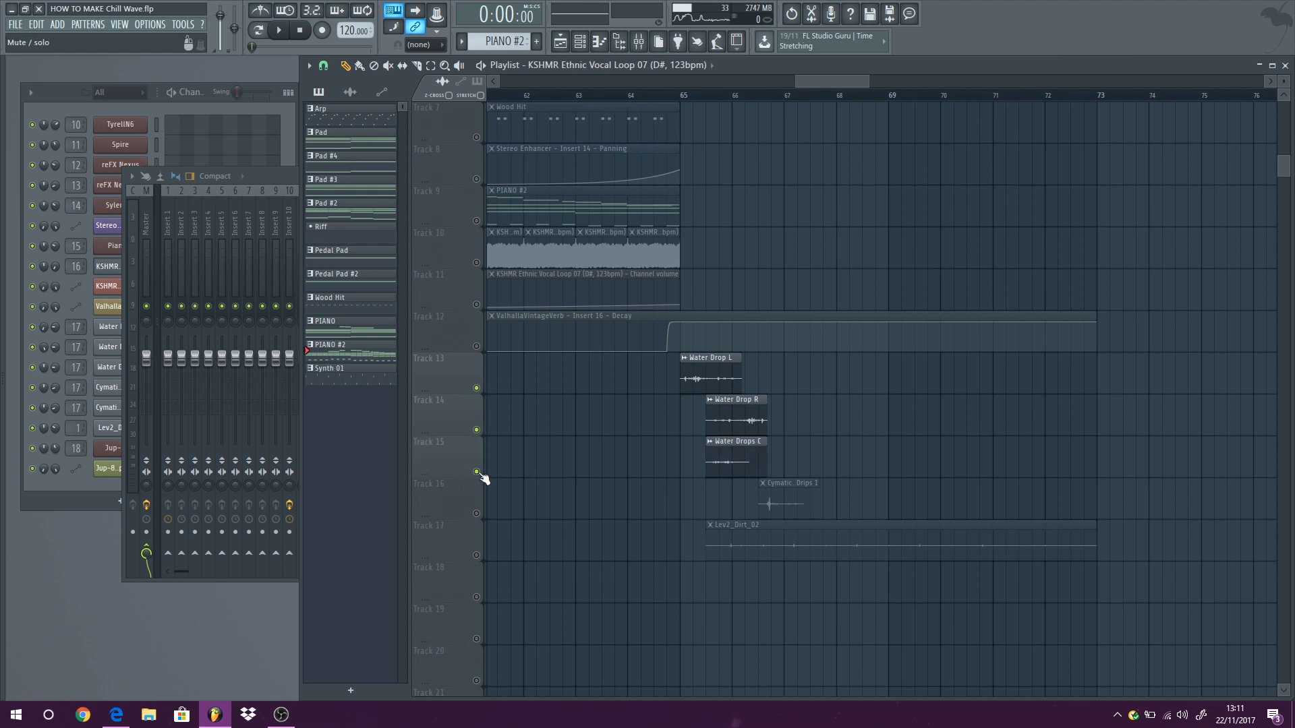
scroll(694, 371, "up", 2)
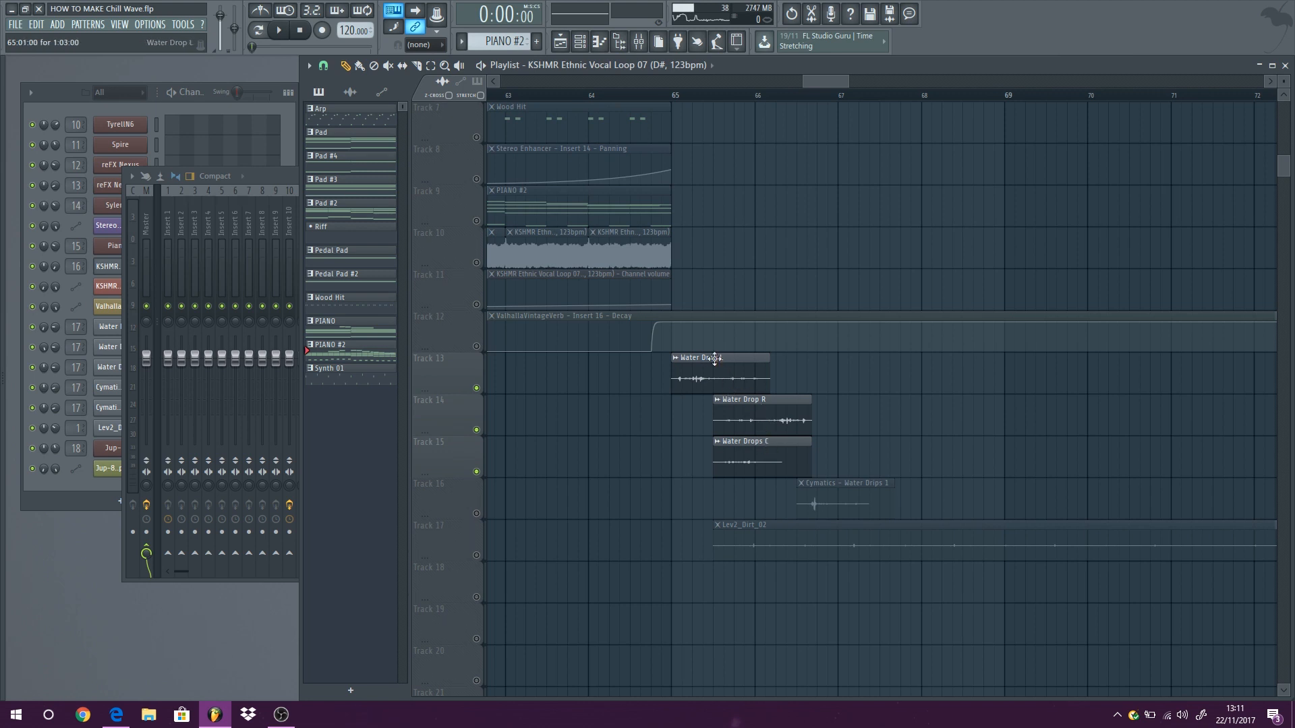
left_click(673, 96)
key("space")
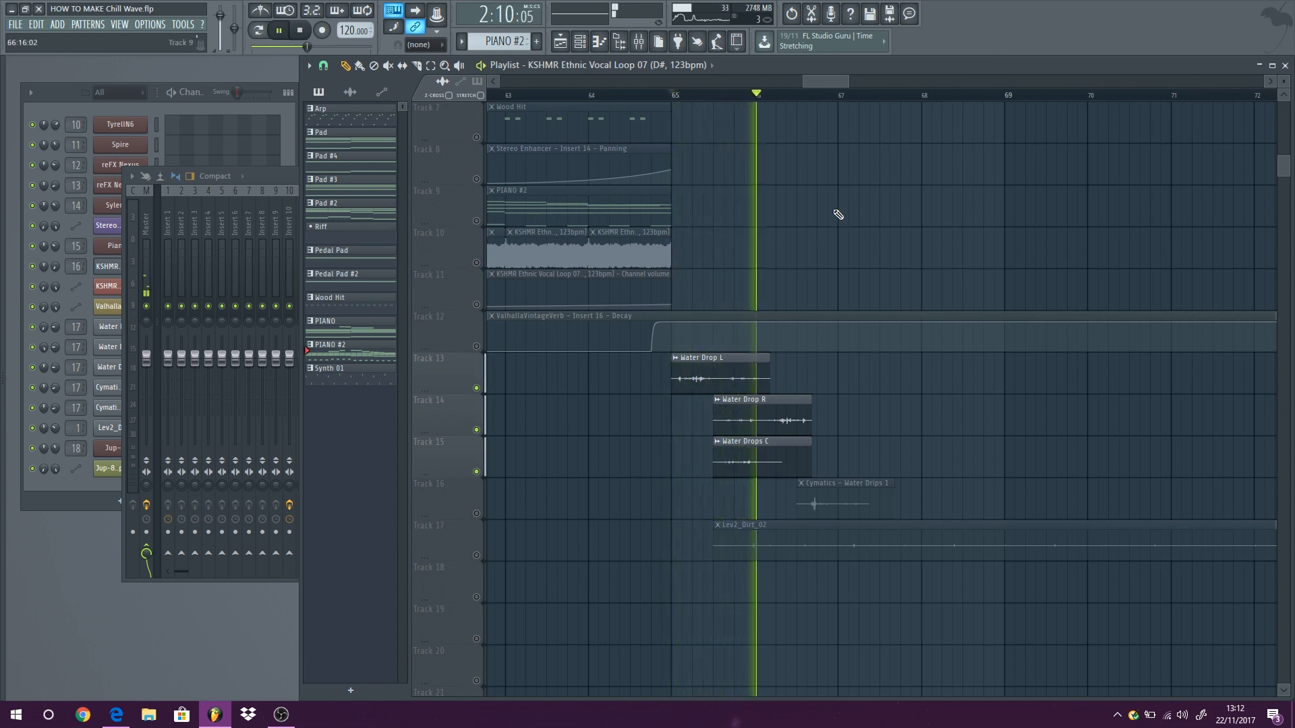
Step: Add Track 16's Cymatics water drips to the soloed tracks, replay from bar 65, and stop playback
left_click(477, 515)
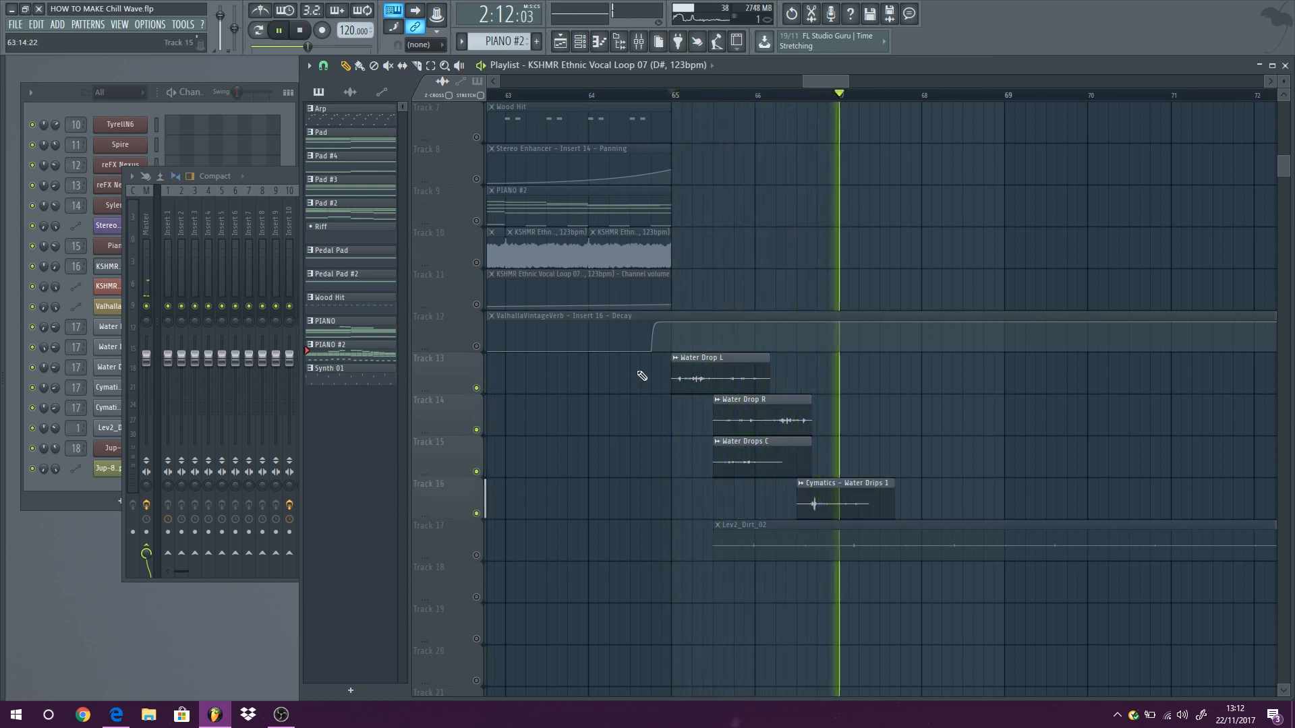
left_click(676, 96)
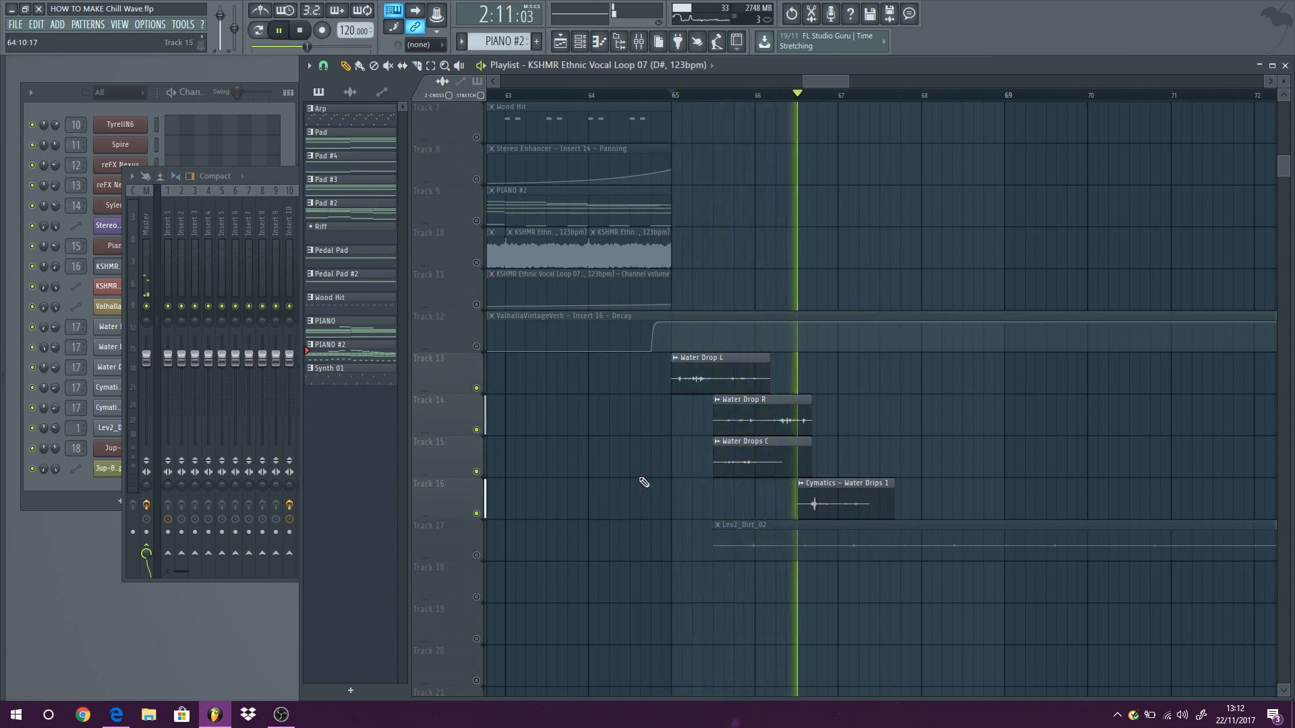
key("space")
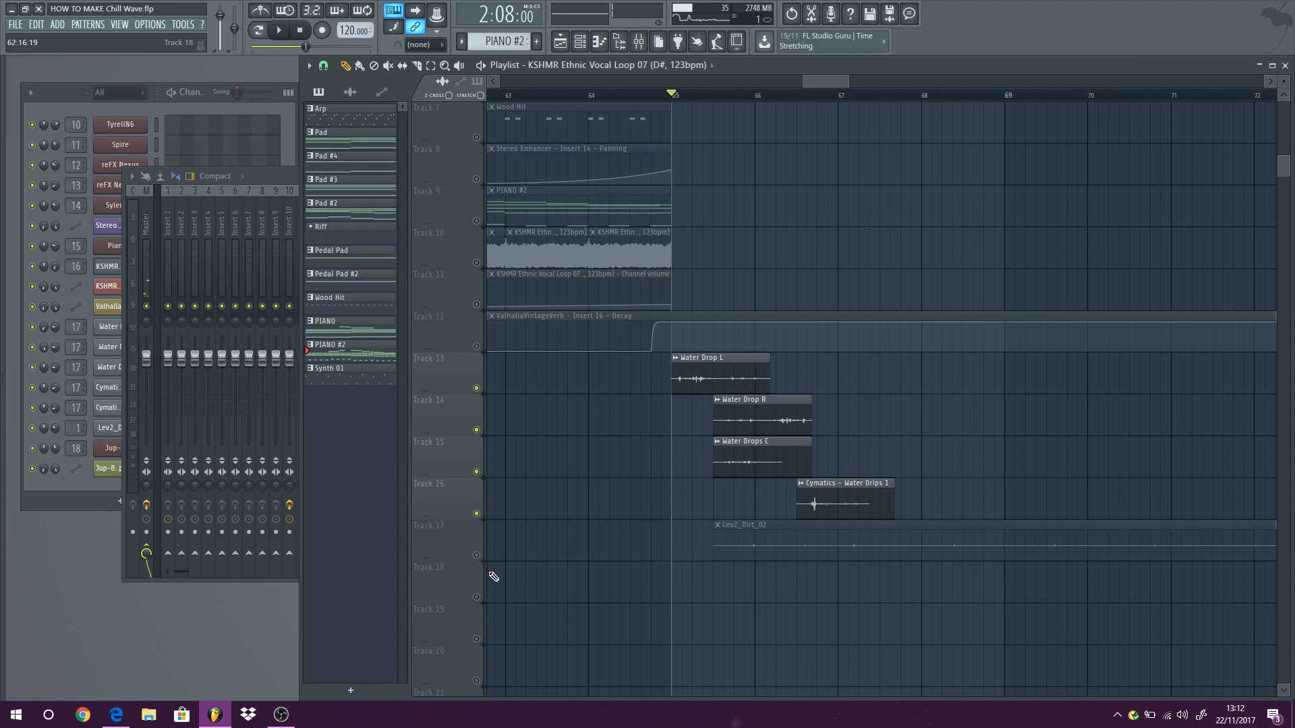
Step: Solo Track 17 and audition its Lev2_Dirt_02 sample from bar 65, then stop playback
right_click(477, 555)
scroll(653, 447, "down", 2)
key("space")
scroll(762, 213, "down", 3)
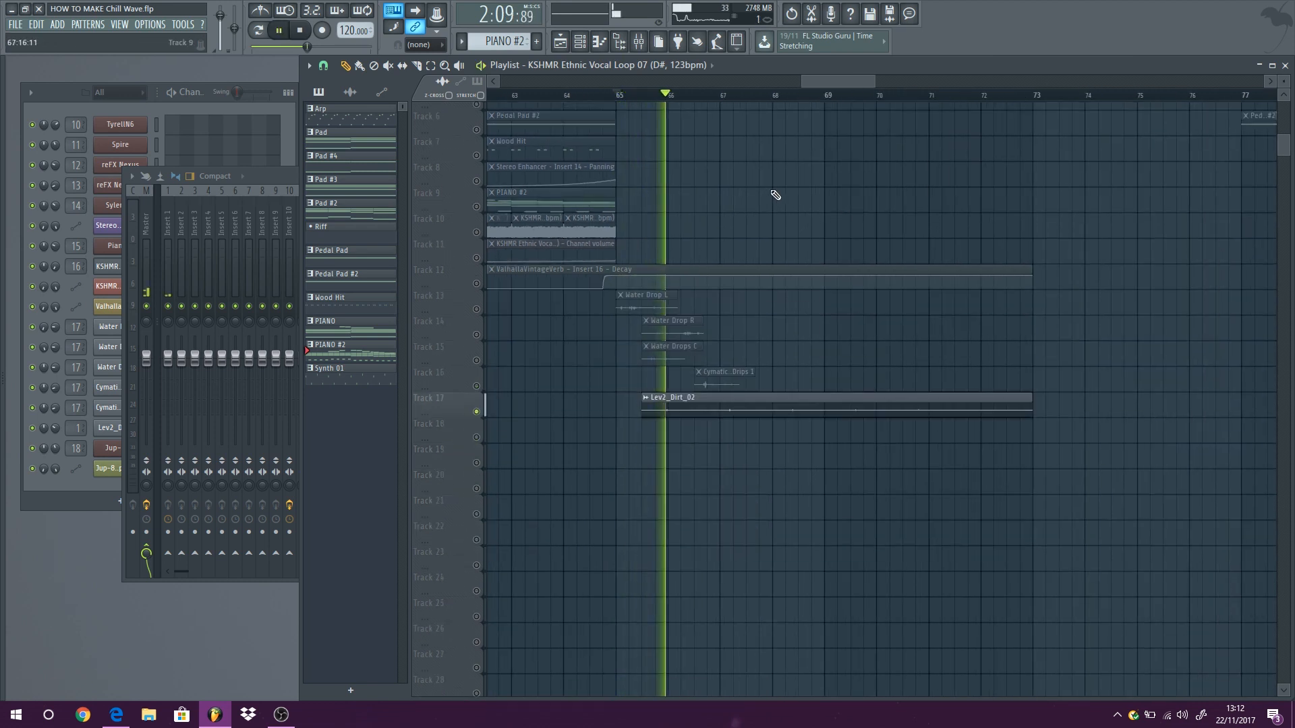
scroll(775, 202, "down", 4)
scroll(802, 206, "down", 2)
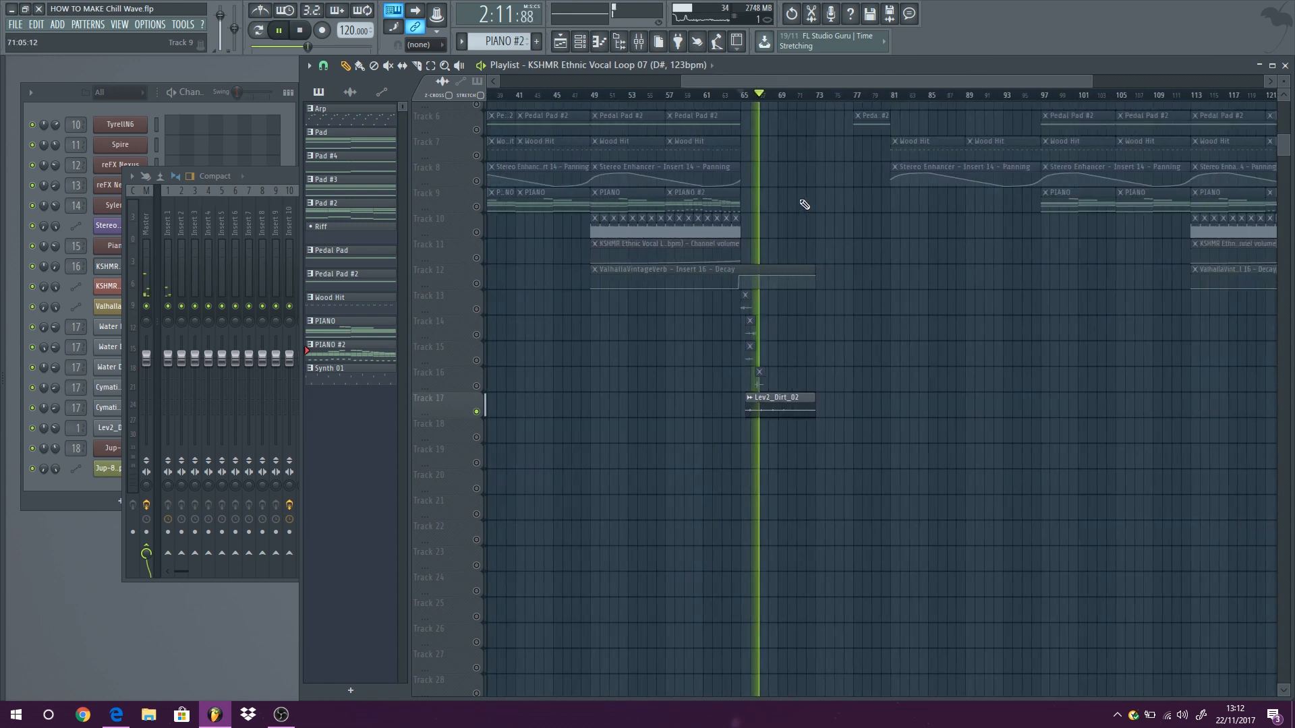
key("space")
Step: Examine the arrangement's second half from bar 81, comparing its clips with the earlier section
scroll(803, 207, "down", 2)
scroll(806, 207, "up", 2)
scroll(943, 183, "up", 4)
scroll(802, 176, "up", 4)
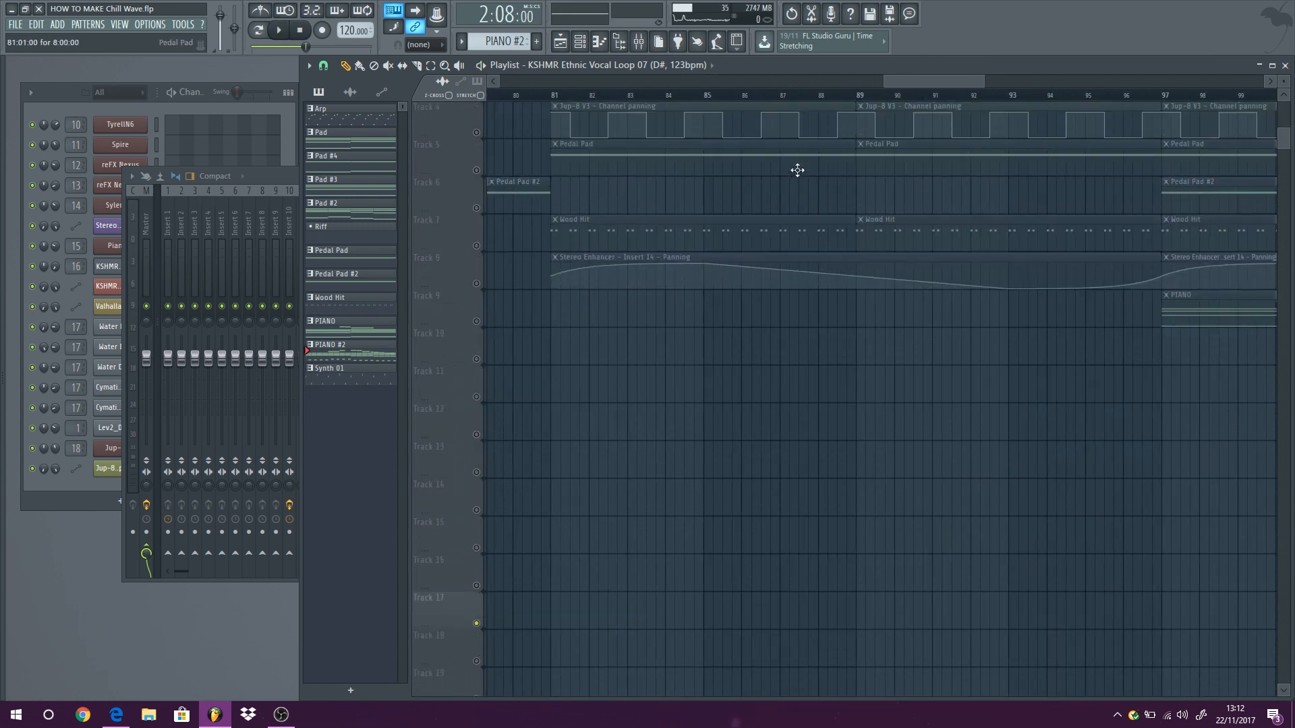
scroll(746, 228, "down", 2)
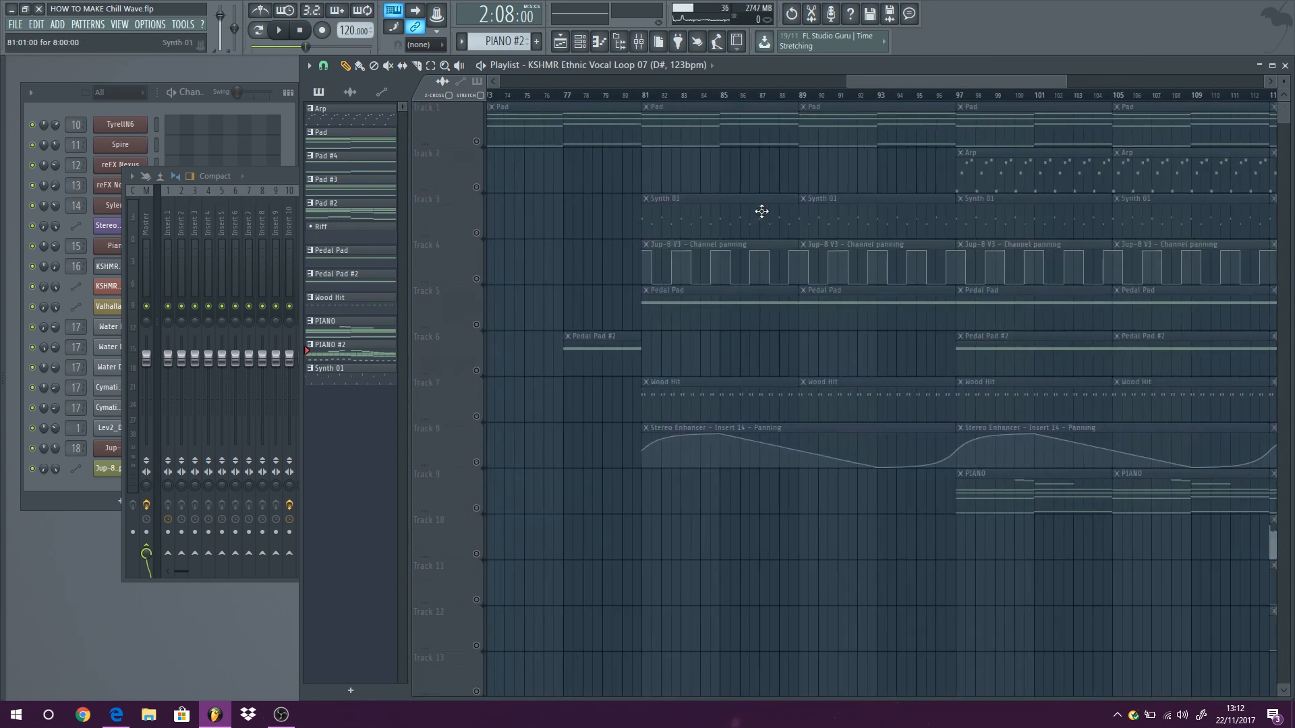
scroll(760, 211, "down", 4)
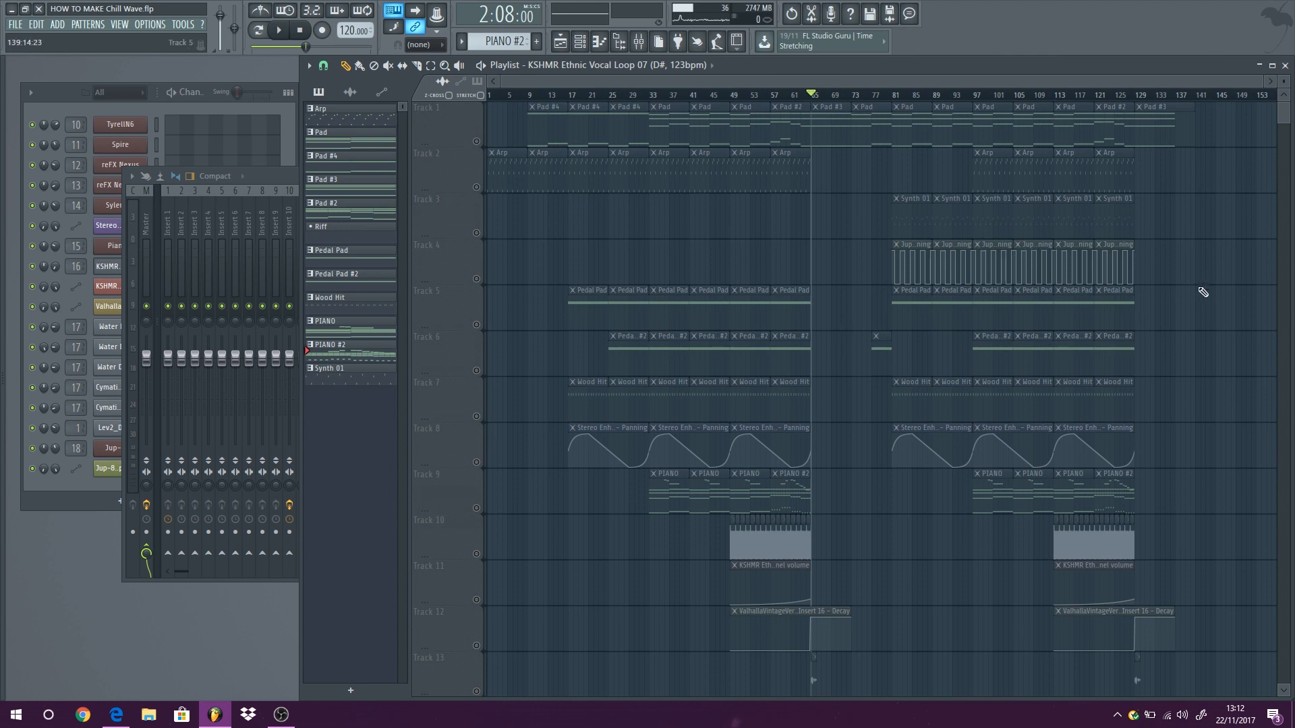
scroll(1205, 290, "up", 4)
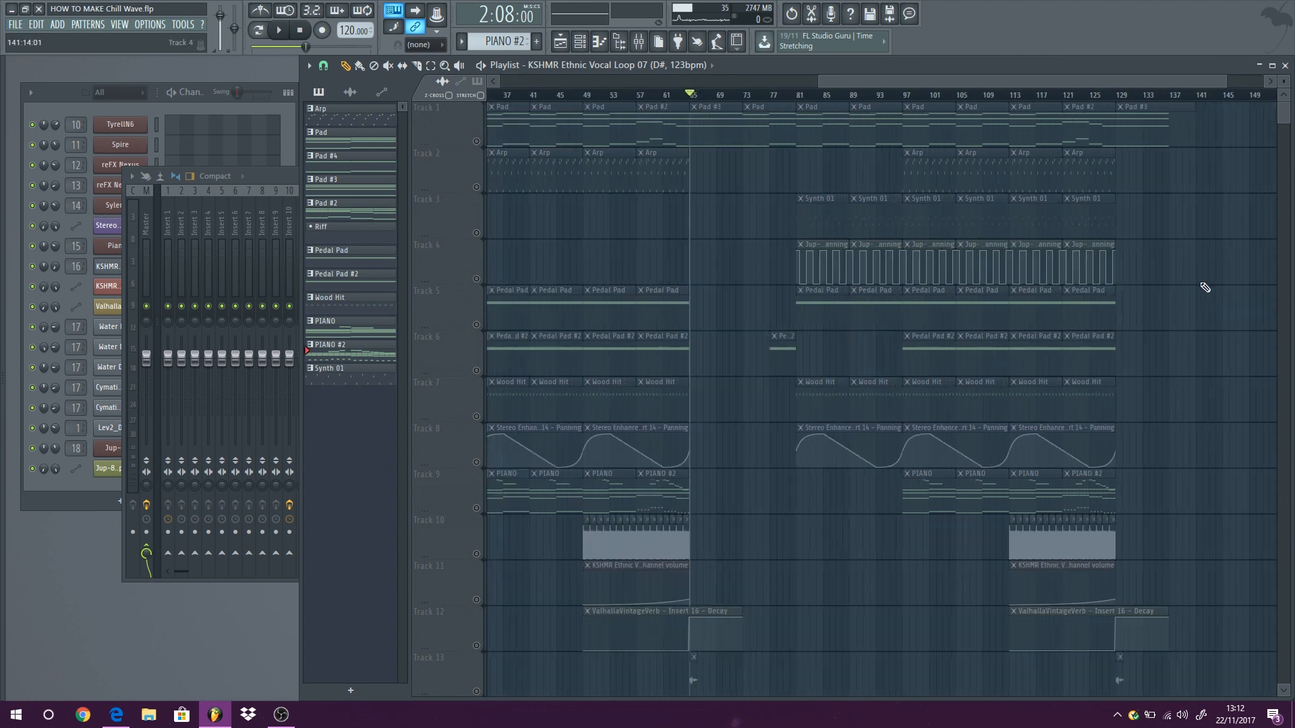
scroll(536, 218, "up", 3)
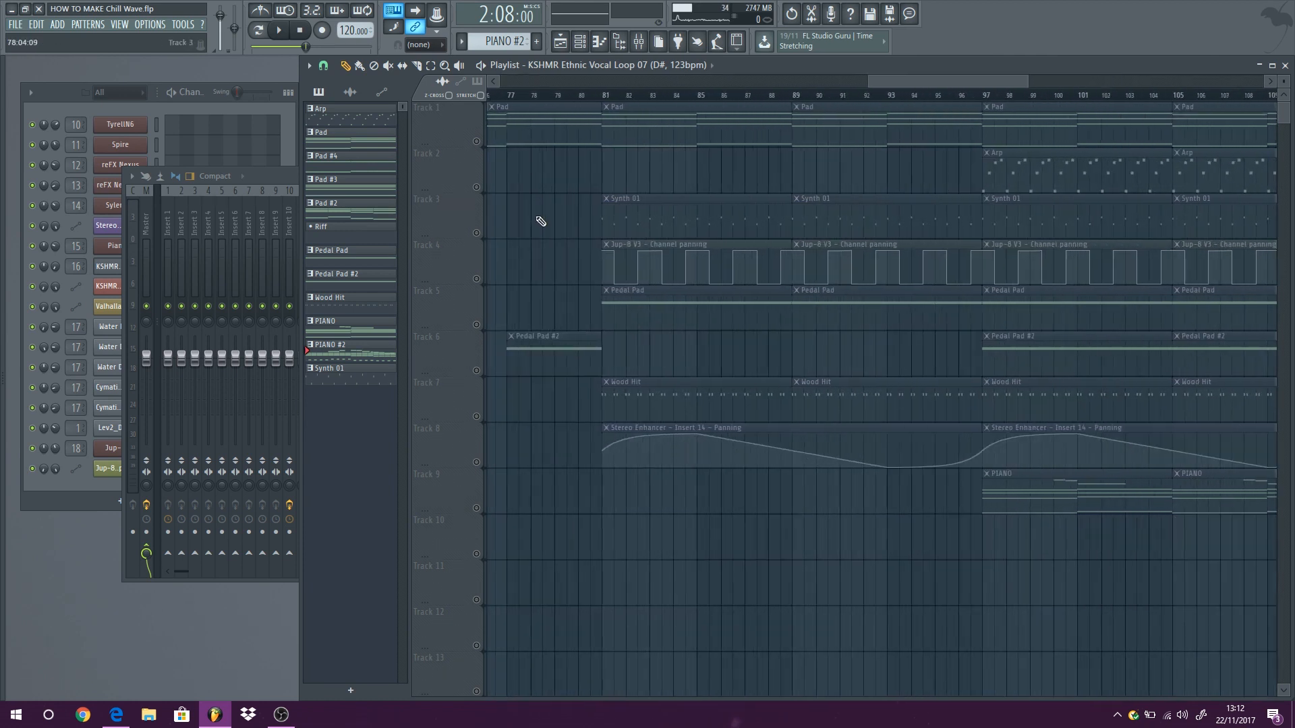
Step: Solo Tracks 3 and 4 and play Synth 01 with its Jup-8 V3 panning automation from bar 81
left_click(477, 232)
left_click(476, 278)
scroll(611, 149, "up", 2)
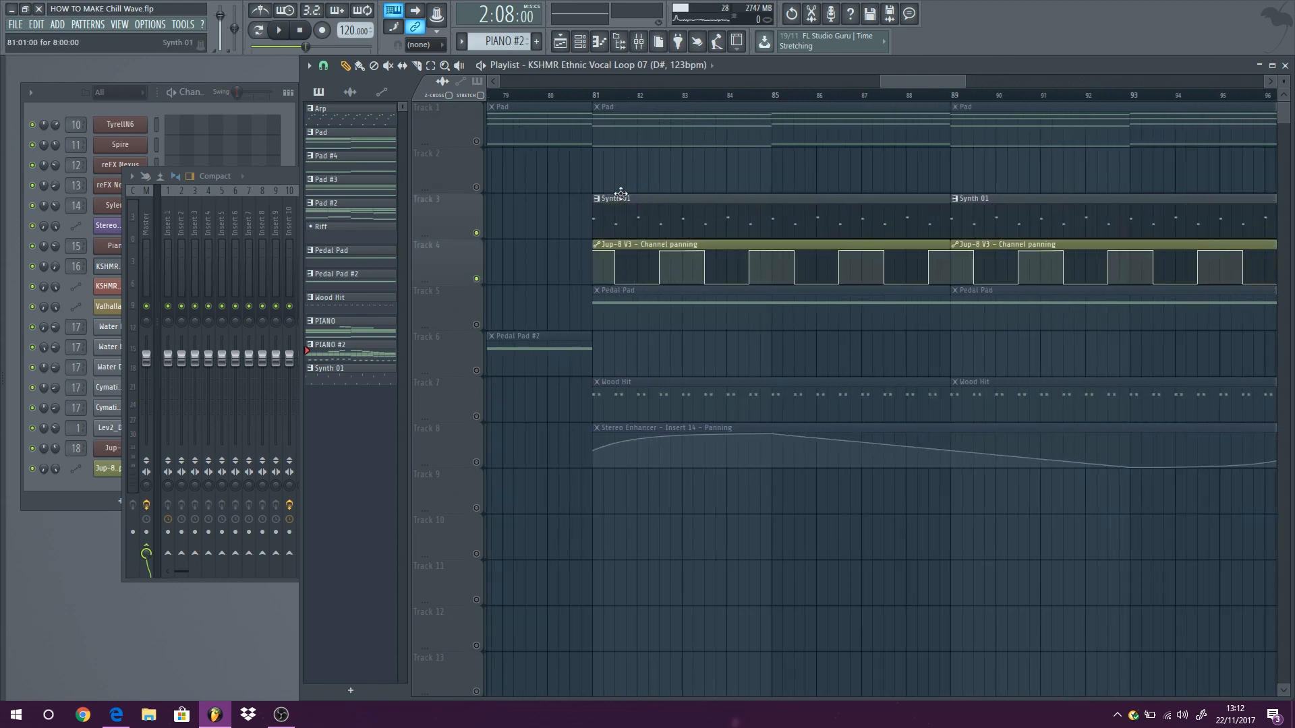
left_click(597, 95)
key("space")
Step: Open the Jup-8 V3 synth used by the Synth 01 pattern, inspect it while playing, and close it
left_click(670, 217)
left_click(54, 95)
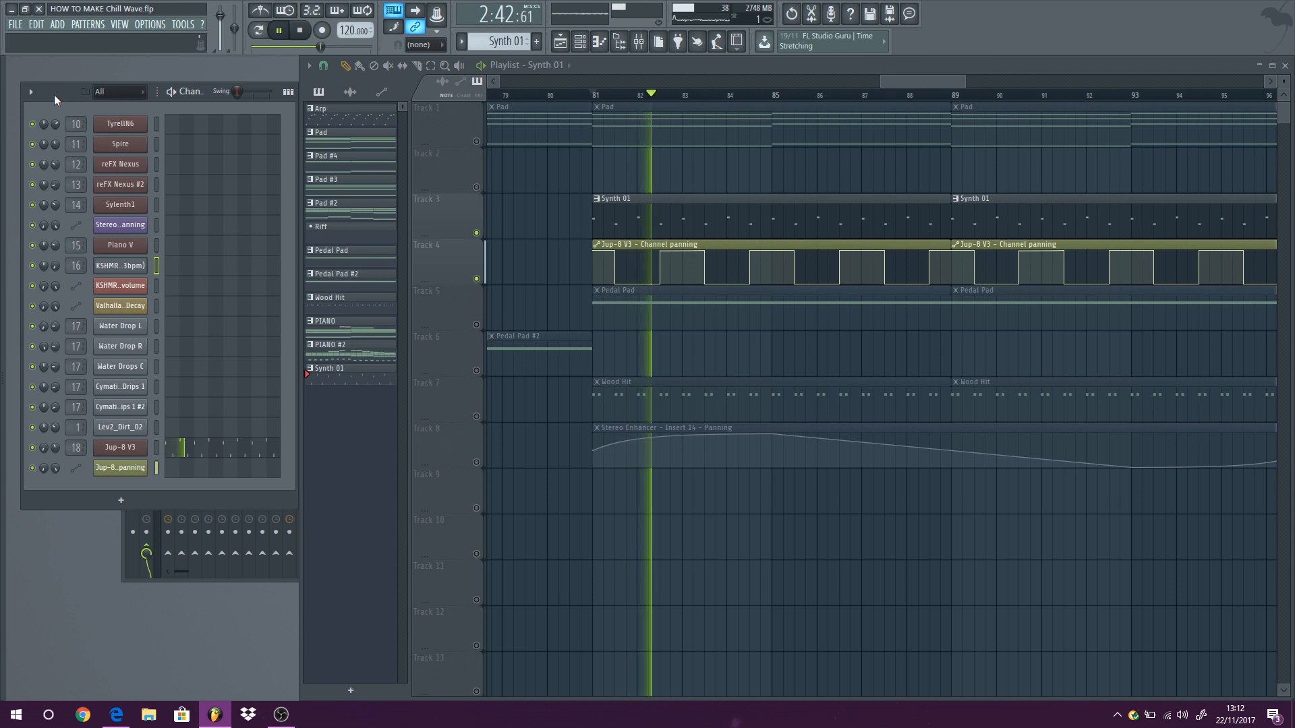
left_click(133, 458)
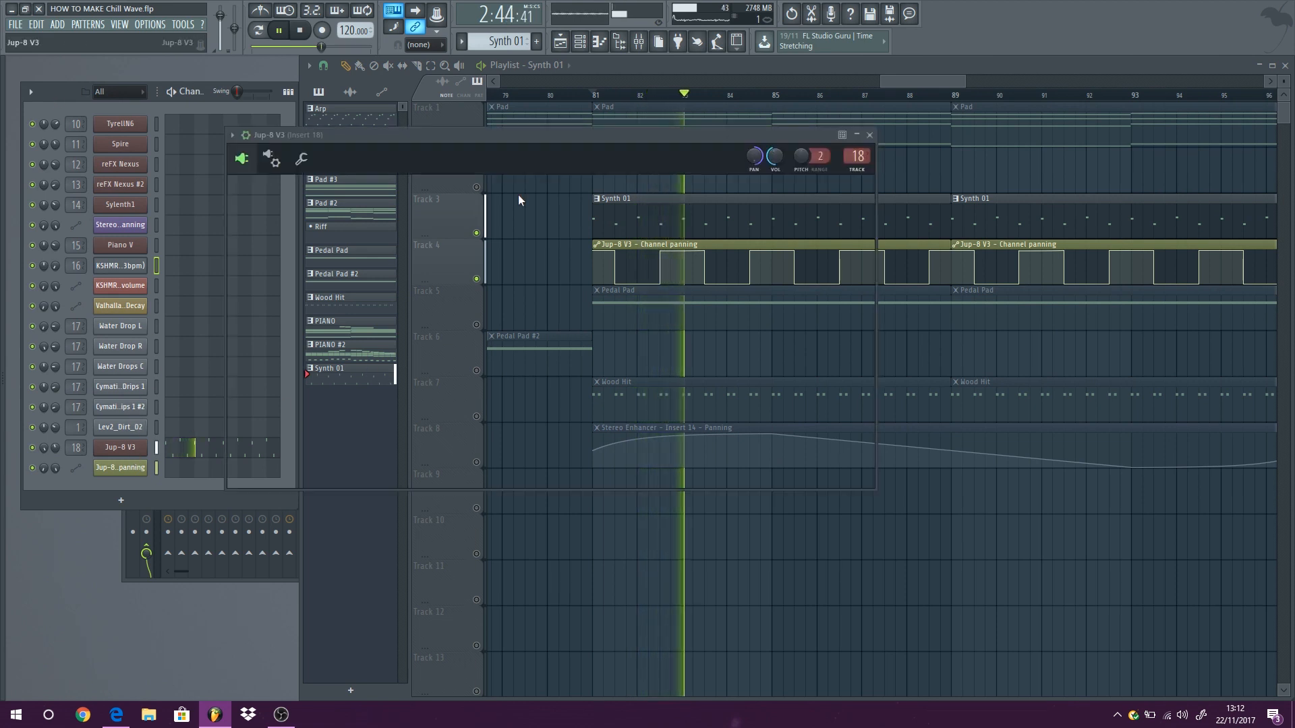
left_click(870, 135)
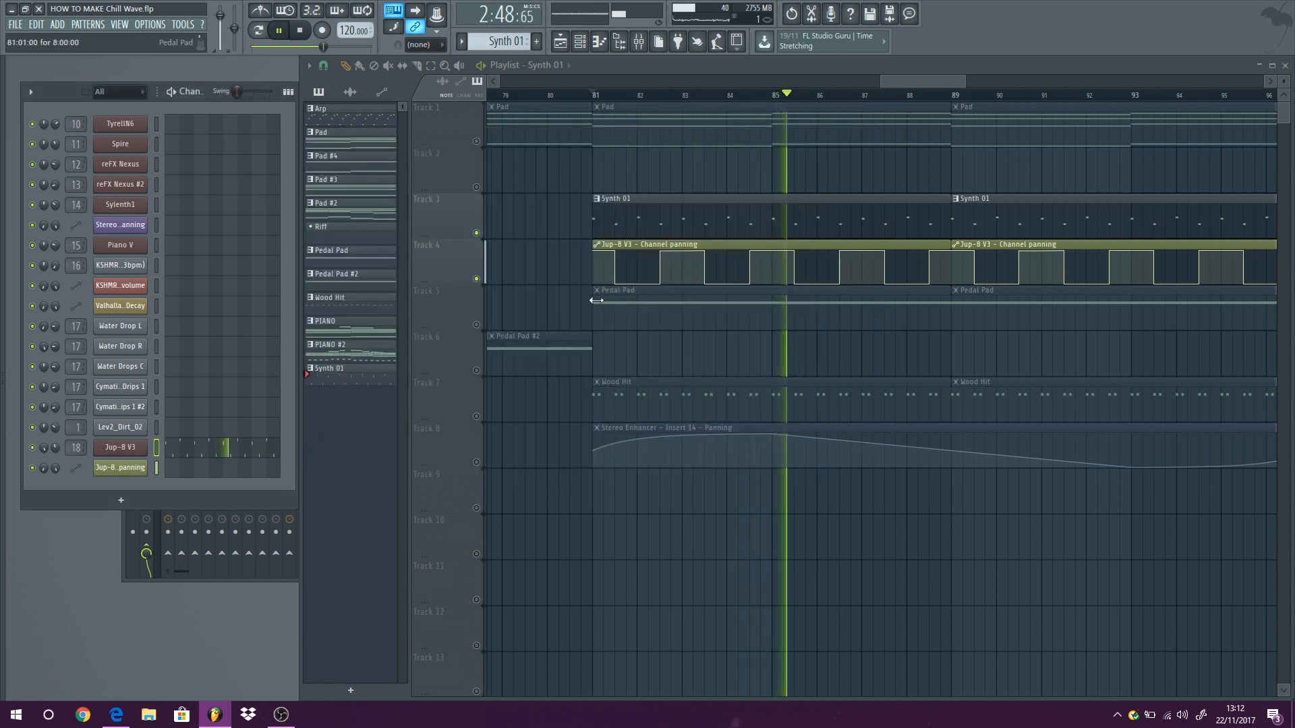
Step: Replay Synth 01 from bar 81 with its stepped panning automation in close view, then stop playback
key("space")
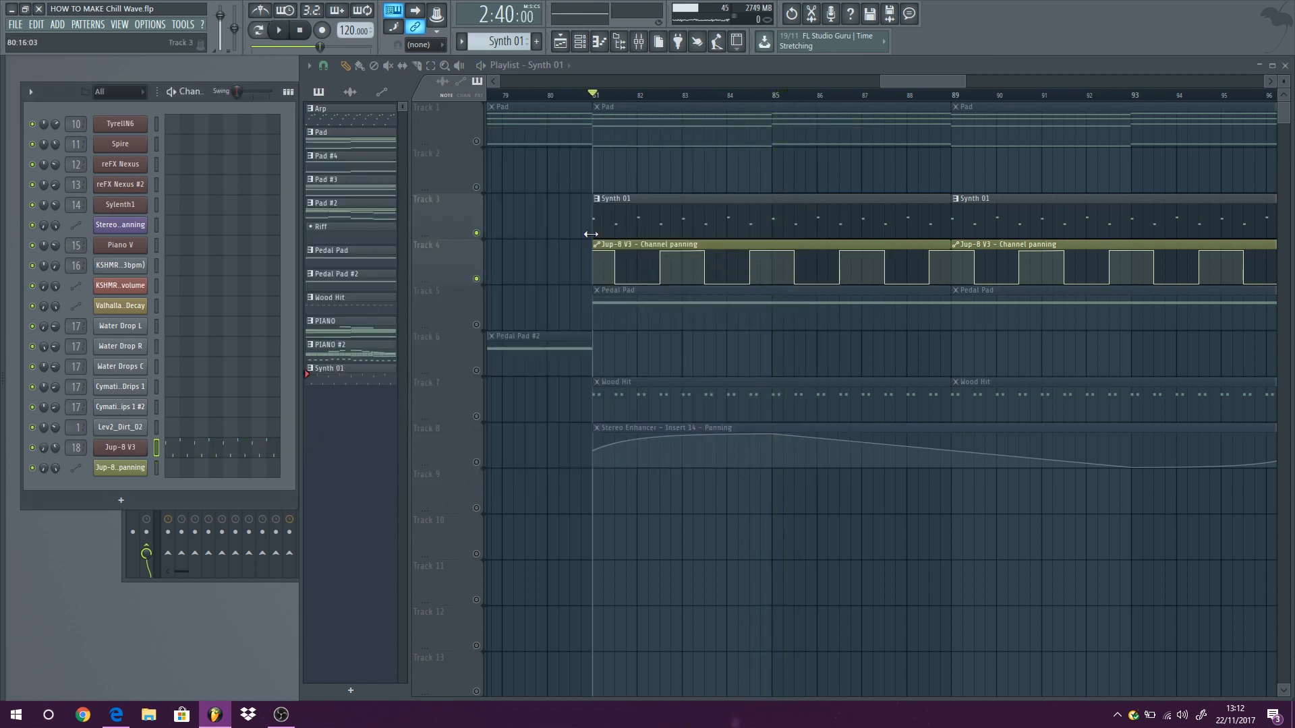
scroll(597, 219, "up", 3)
key("space")
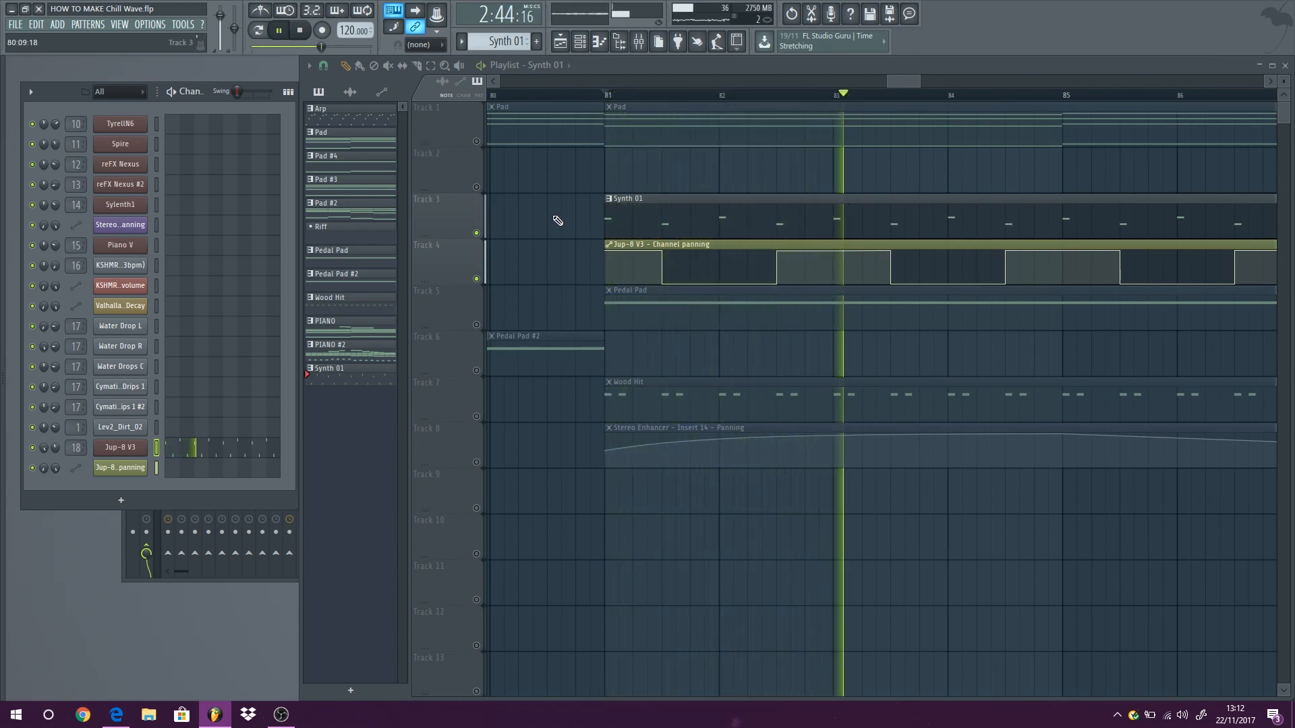
key("space")
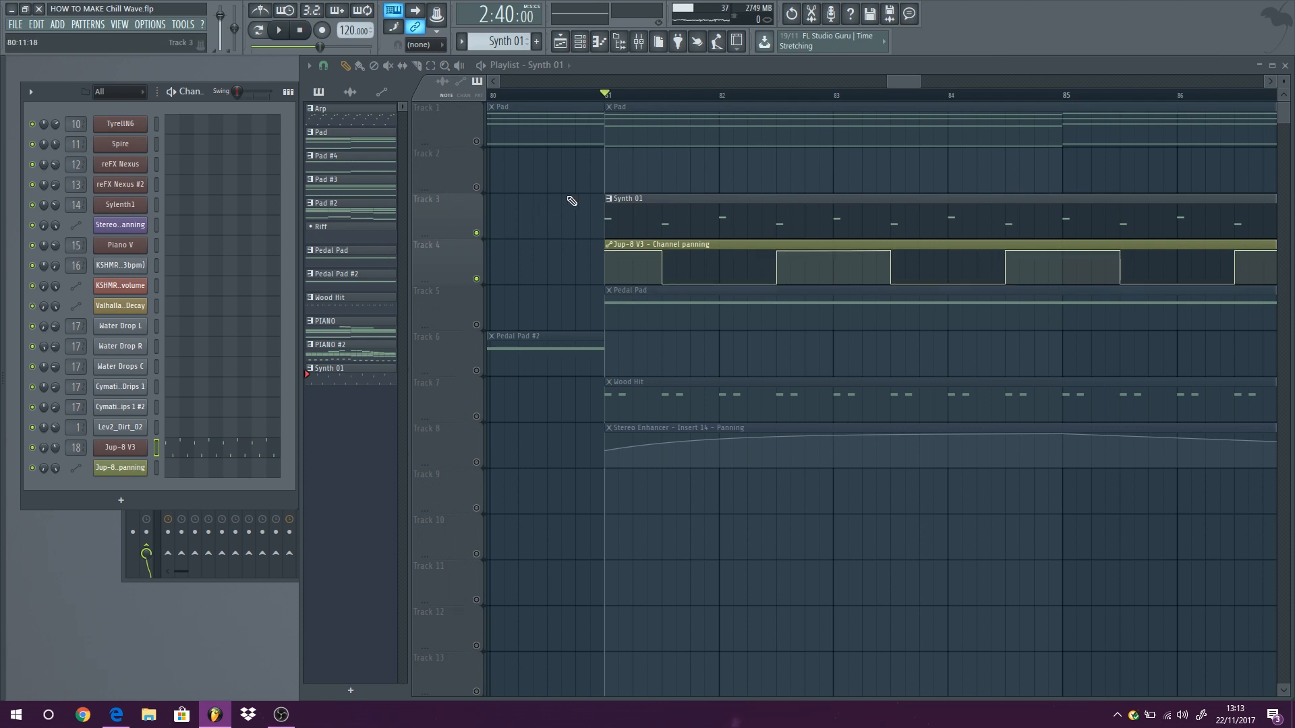
Step: Play from bar 81 and add Track 7's Wood Hit, Track 8's panning automation and Track 1's Pad to the mix
key("space")
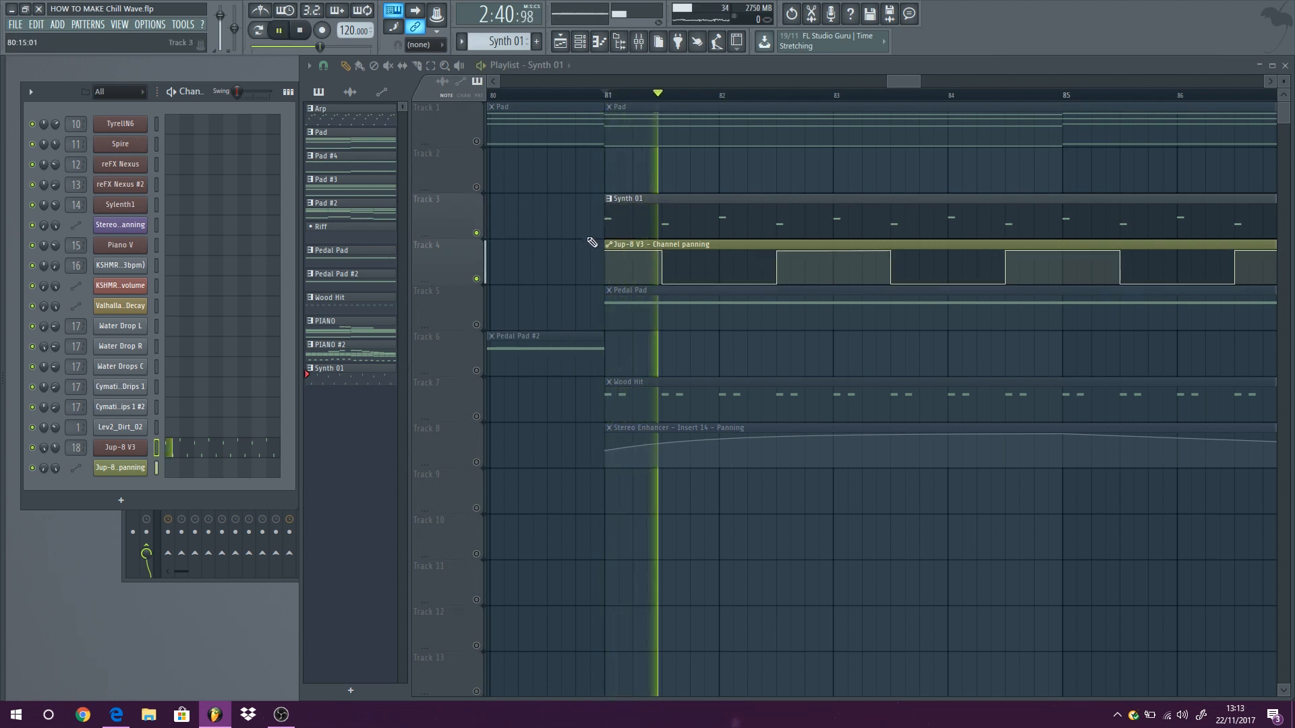
left_click(476, 416)
left_click(476, 462)
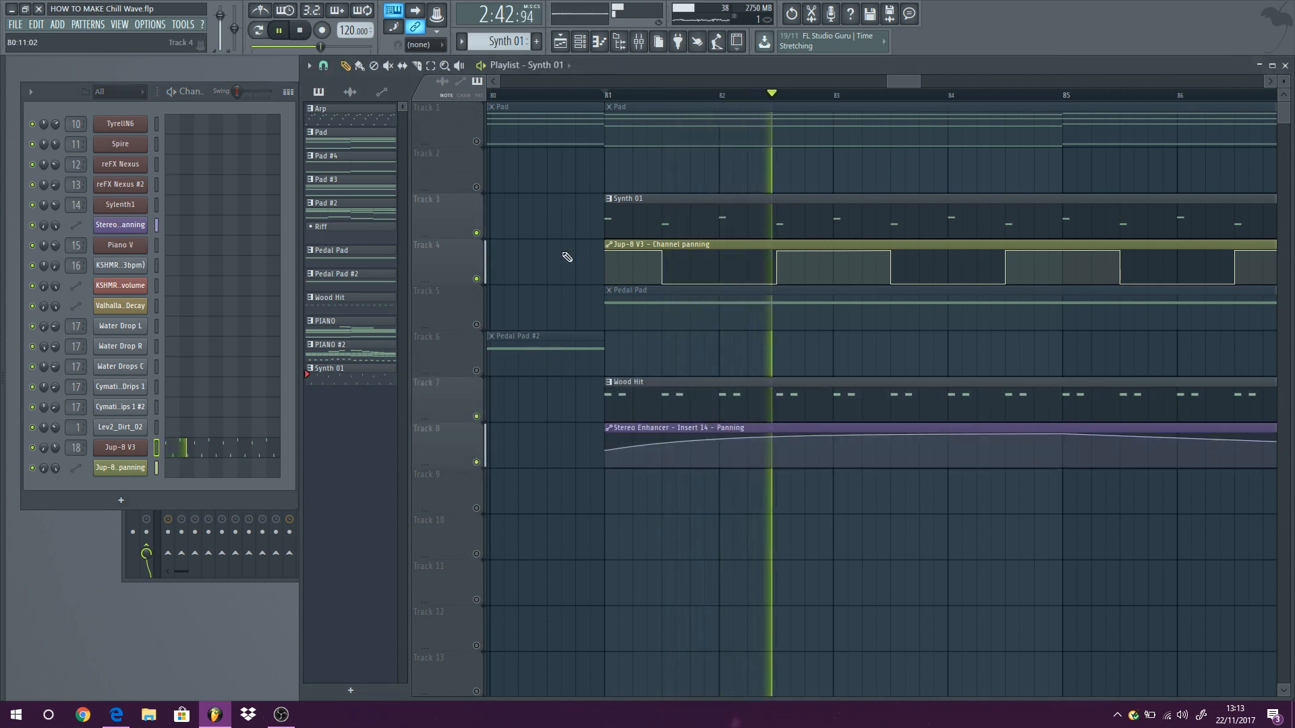
scroll(566, 203, "down", 5, "ctrl")
left_click(476, 141)
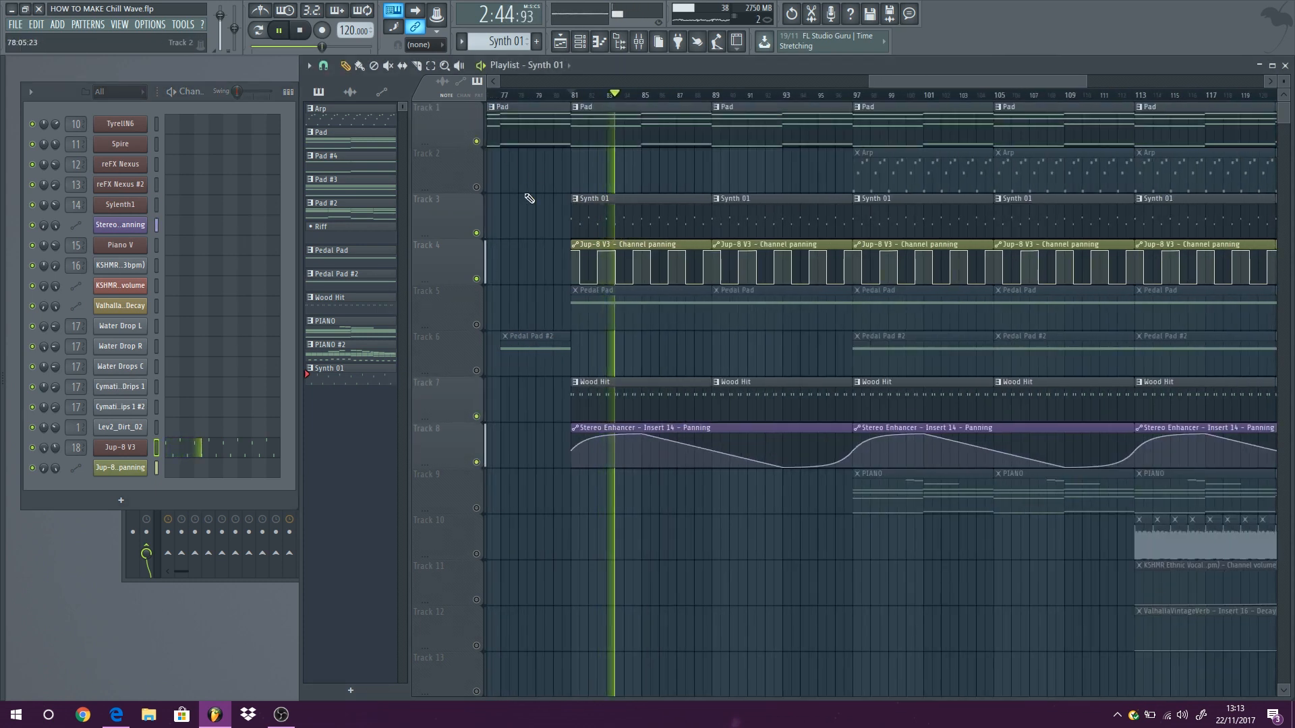
Step: Add Track 5's Pedal Pad to the playing mix, listen to the combined parts, and stop playback
scroll(546, 198, "down", 2, "alt")
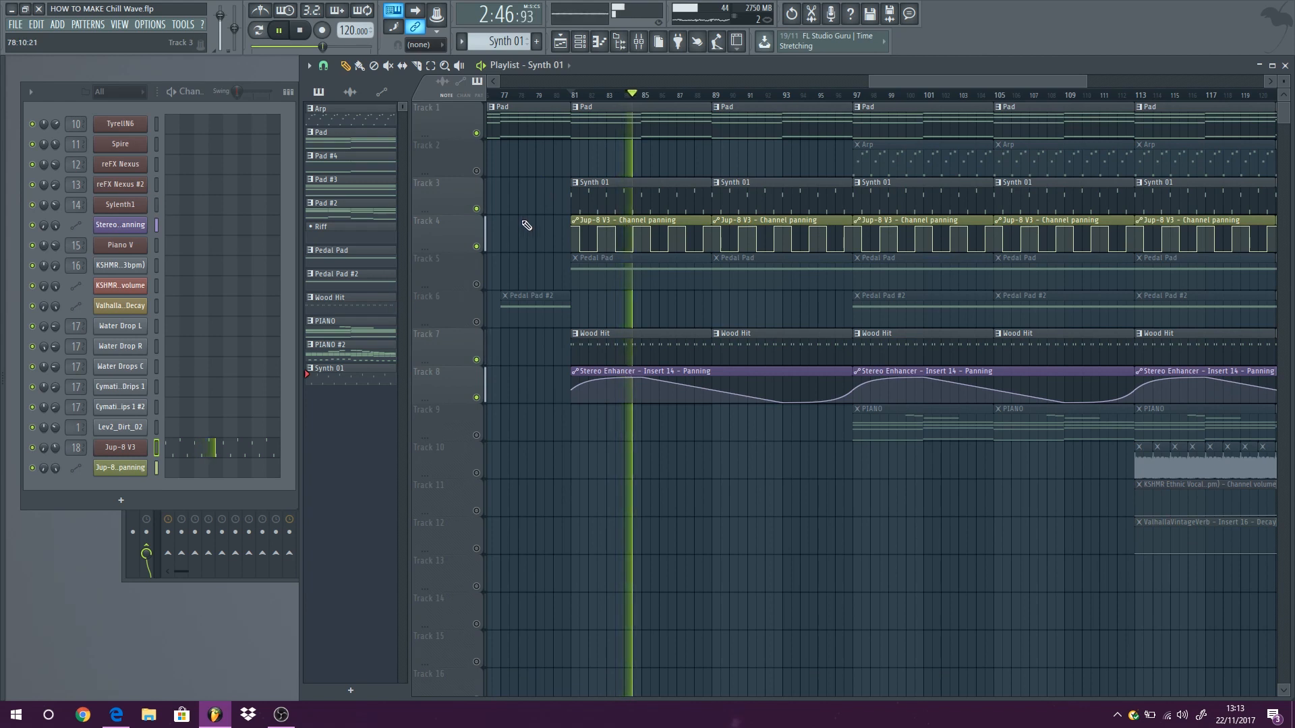
left_click(476, 284)
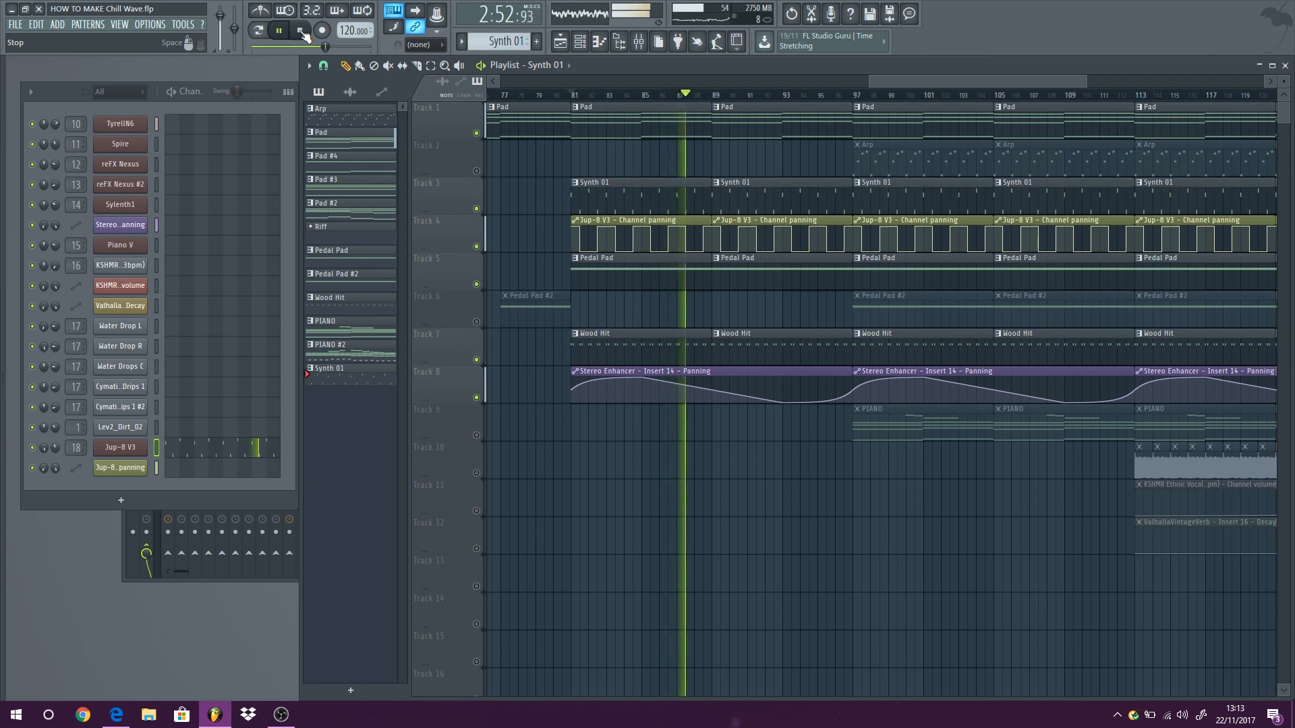
left_click(301, 31)
Step: Unmute all playlist tracks so that the full arrangement is active
scroll(638, 202, "down", 4)
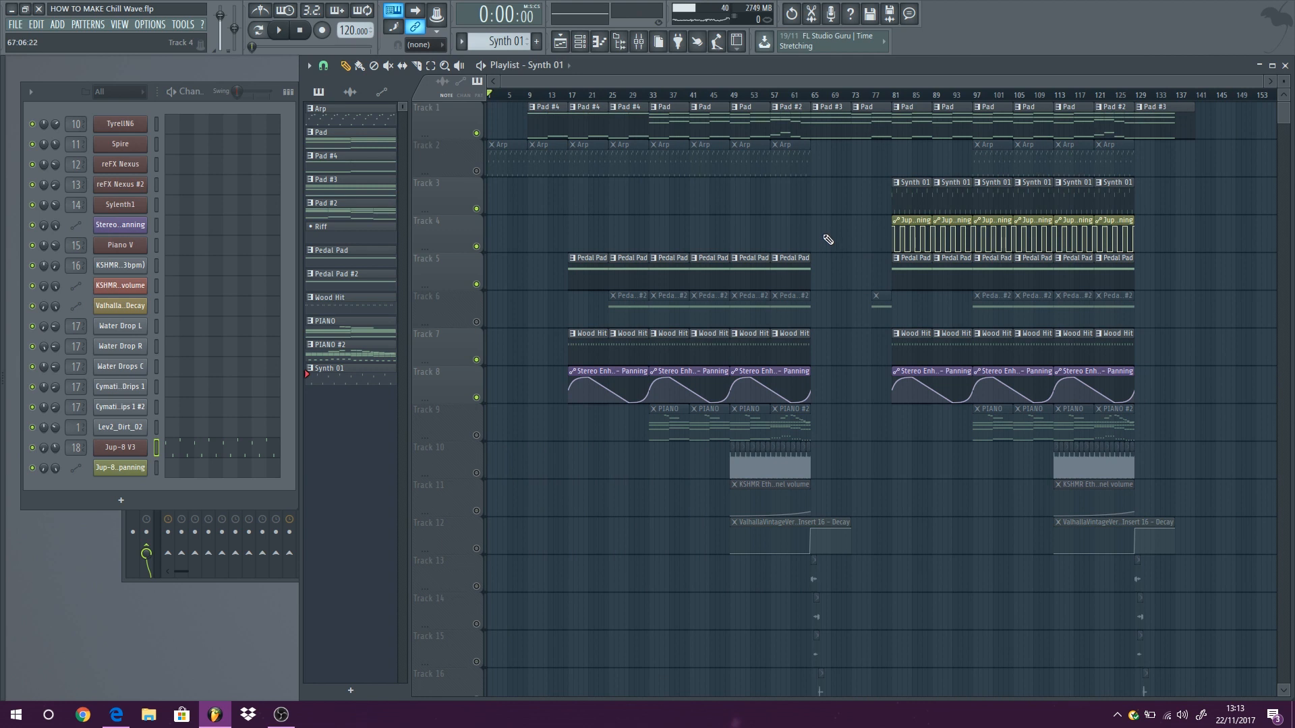
scroll(828, 233, "down", 2)
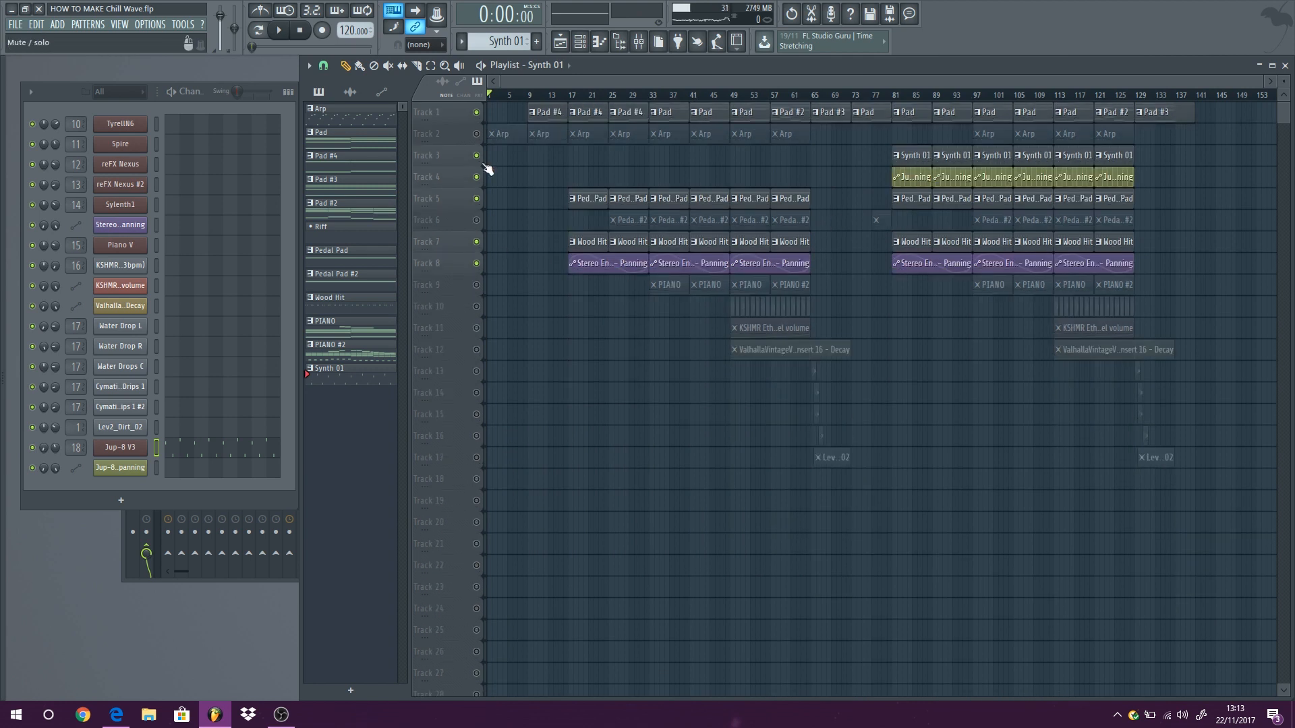
right_click(477, 114)
right_click(477, 114)
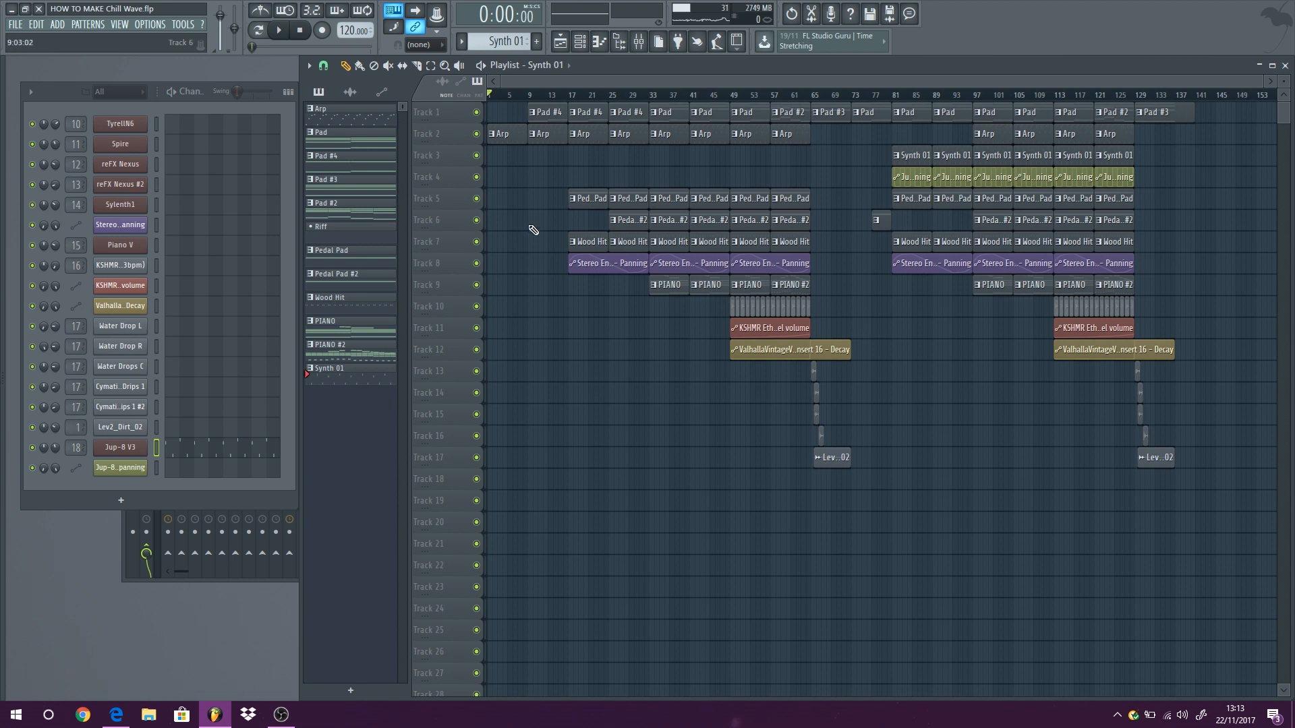
Step: Select the Pedal Pad pattern from Track 5 and examine the whole arrangement across all 17 used tracks
scroll(533, 230, "up", 3)
scroll(551, 219, "up", 2)
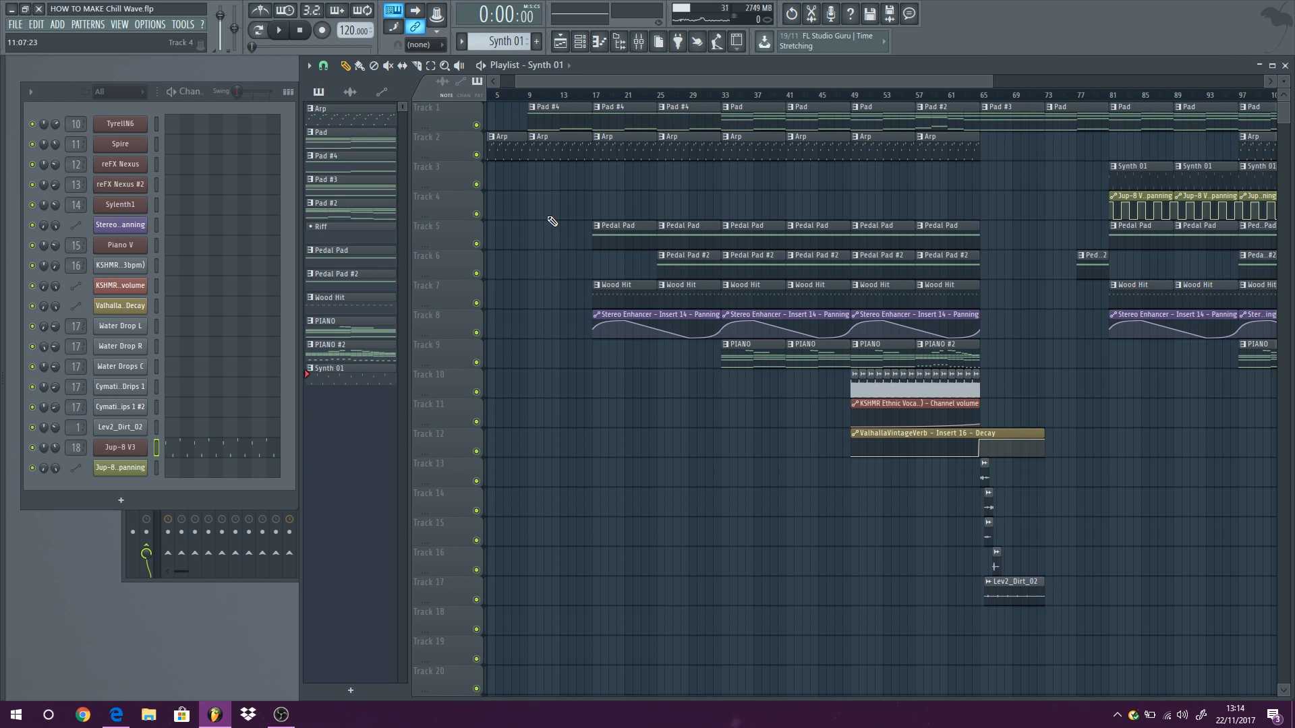
left_click(685, 237)
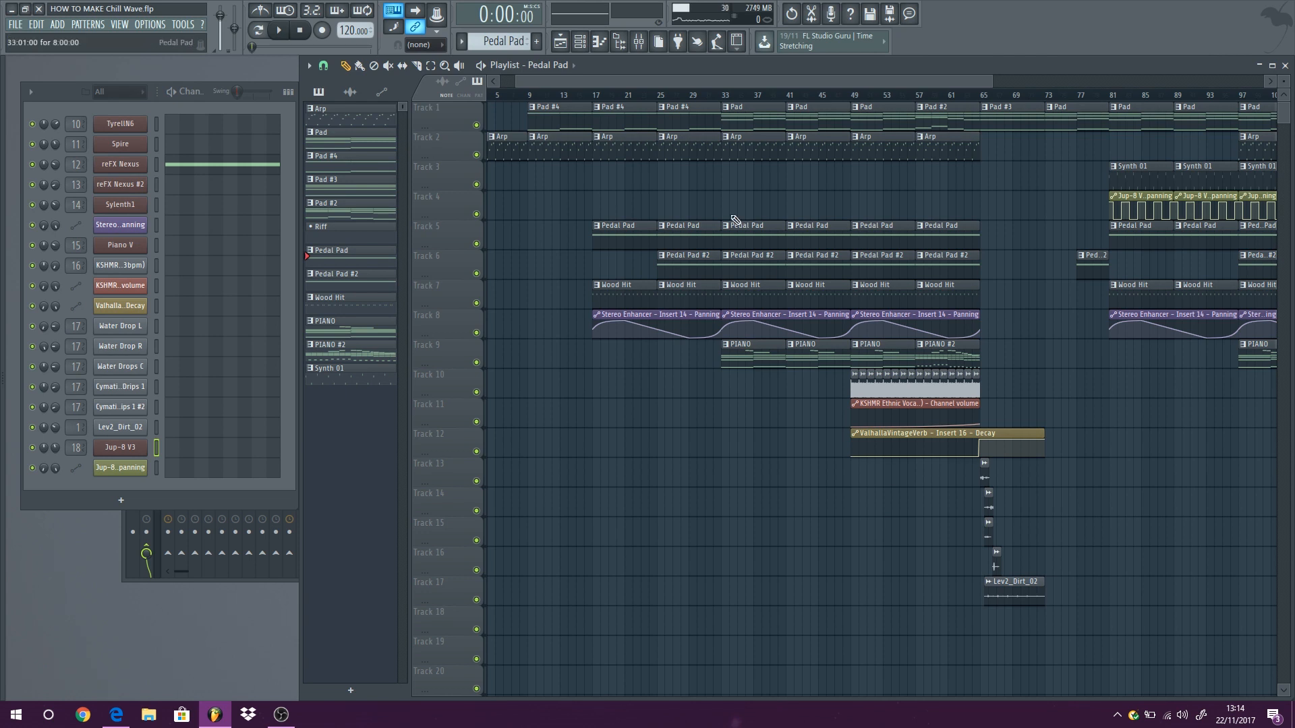
left_click_drag(655, 82, 640, 83)
left_click_drag(974, 83, 1241, 83)
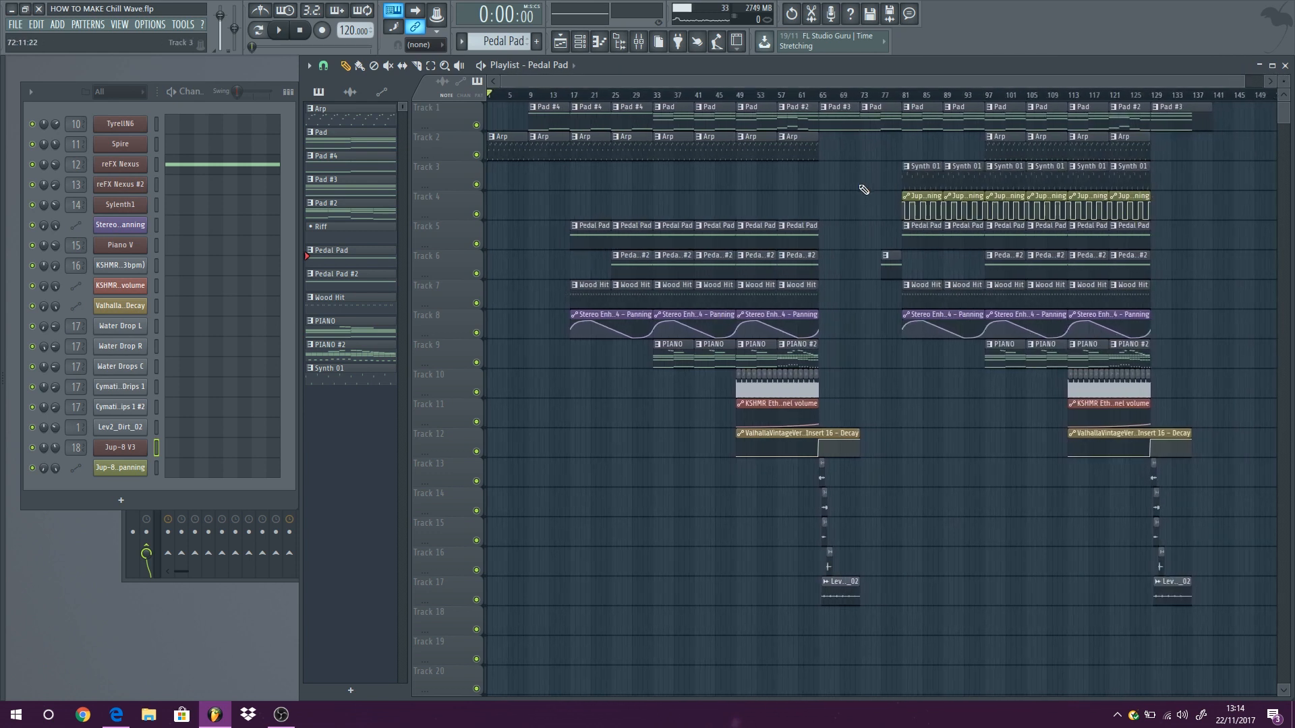